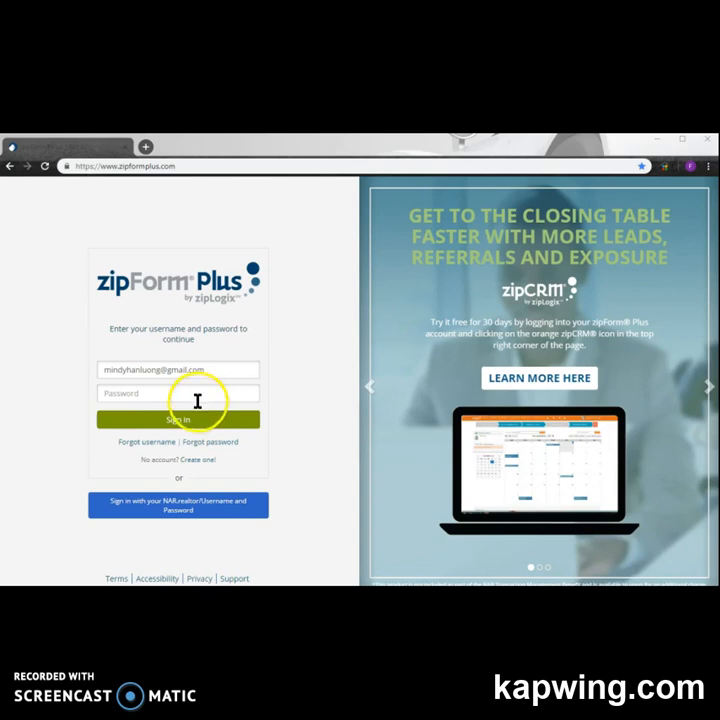
Sign in with the account password, decline saving it, and continue past the C.A.R. welcome page into zipForm.
key(ctrl+v)
click(196, 421)
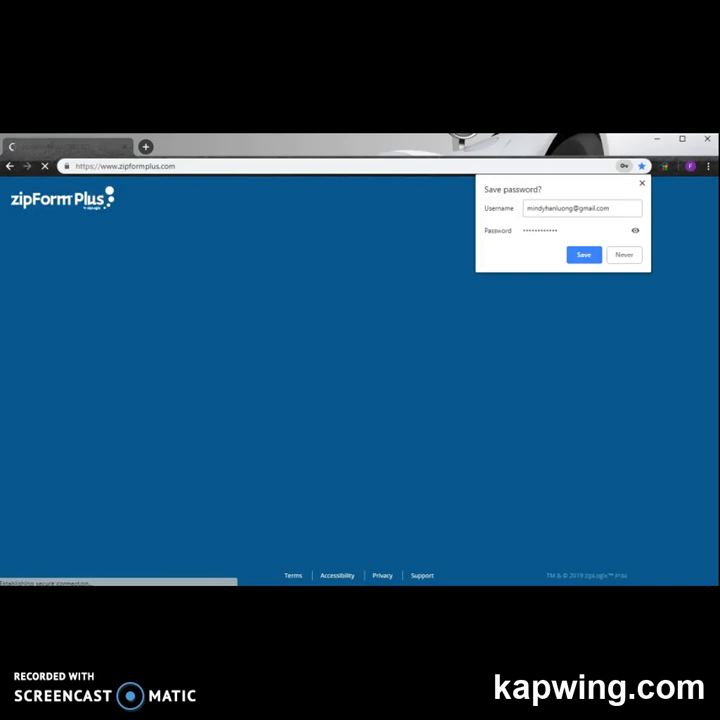
click(623, 256)
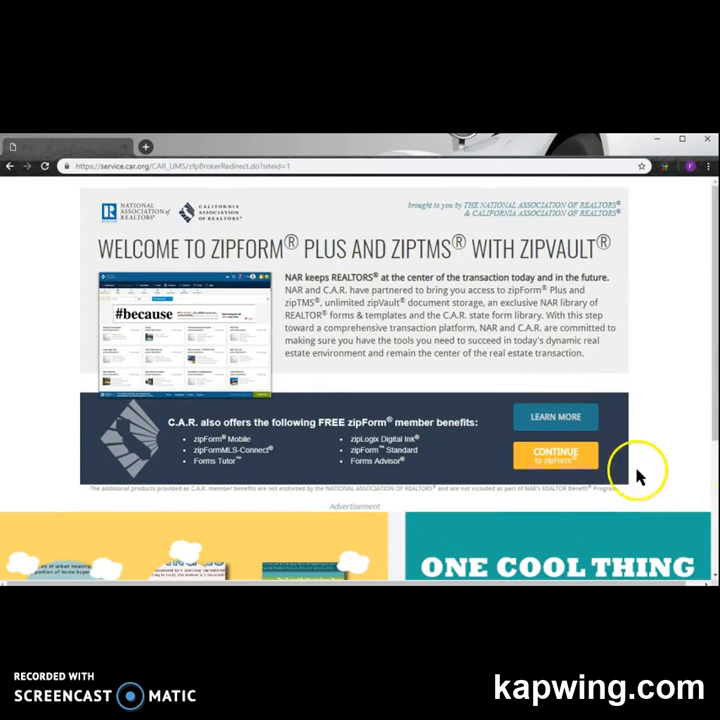
click(541, 457)
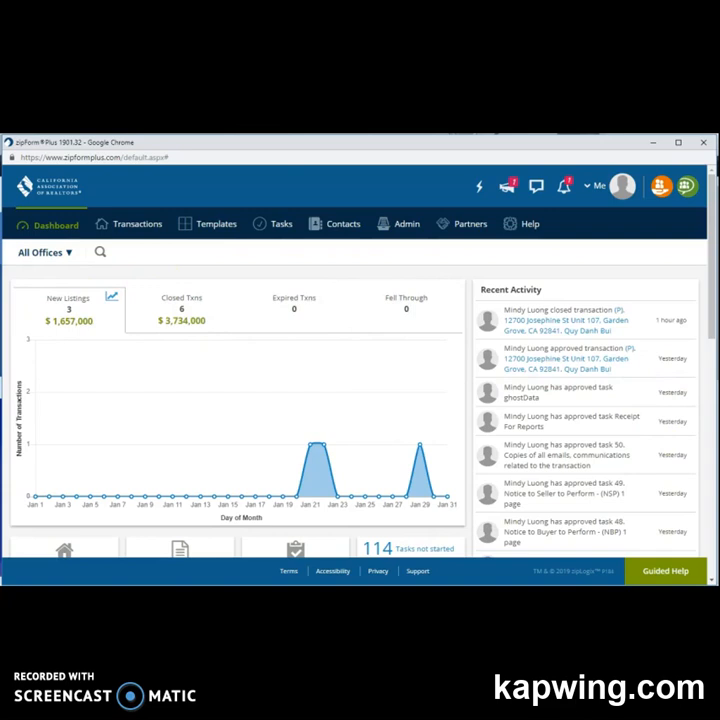
Filter the Transactions list to show only Transactions shared with me.
click(127, 232)
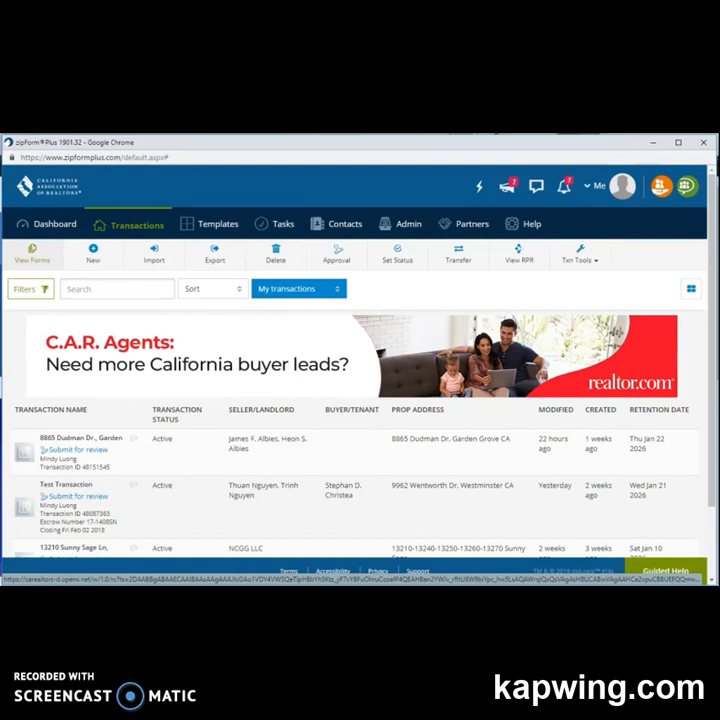
click(297, 302)
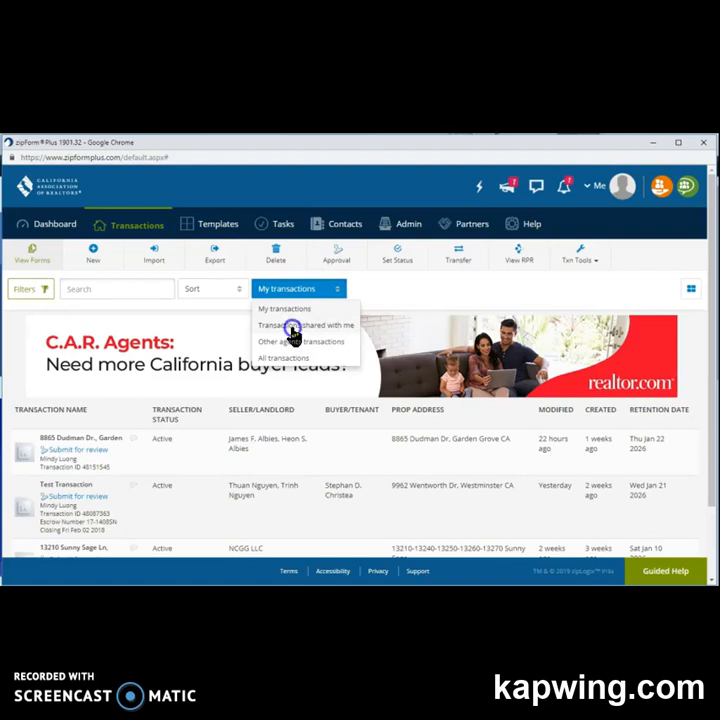
click(293, 328)
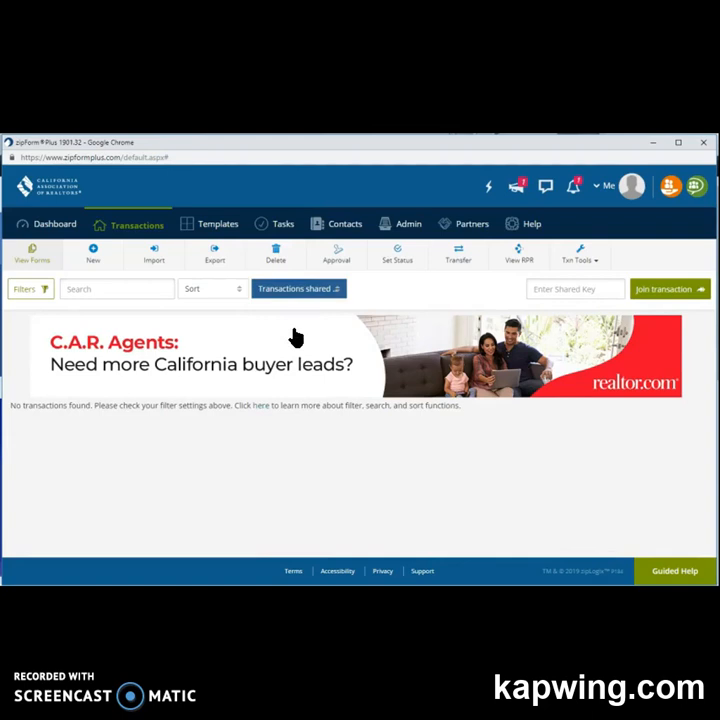
Try the Other agents transactions view, cancel the agent picker, and switch to All transactions.
click(315, 289)
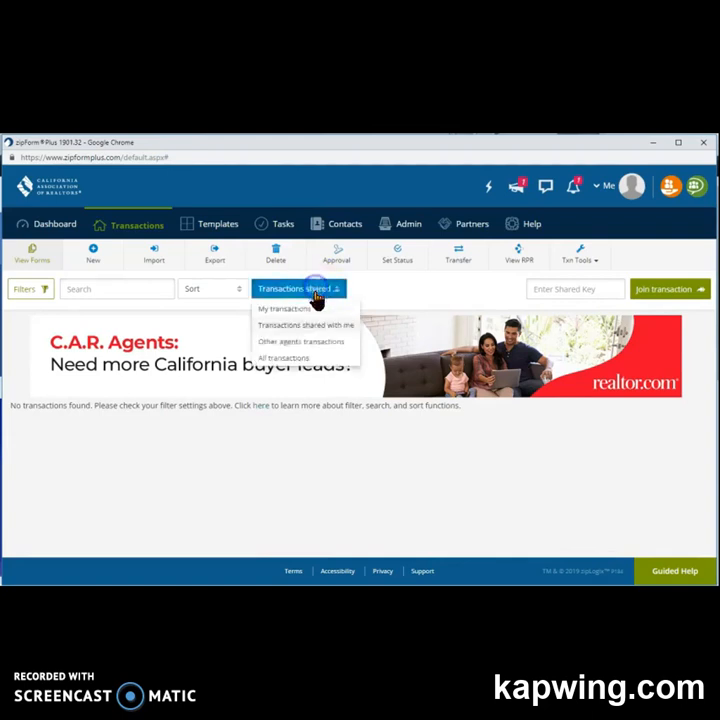
click(299, 344)
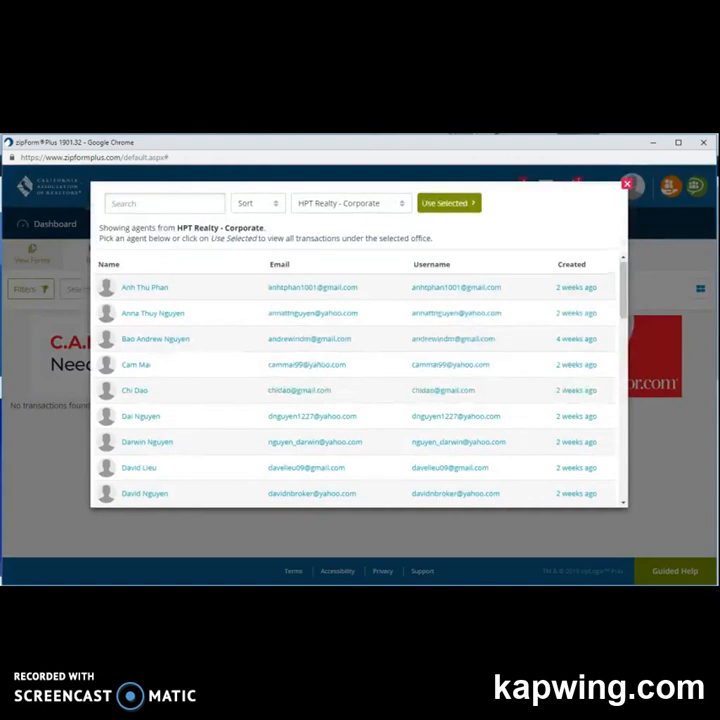
click(627, 184)
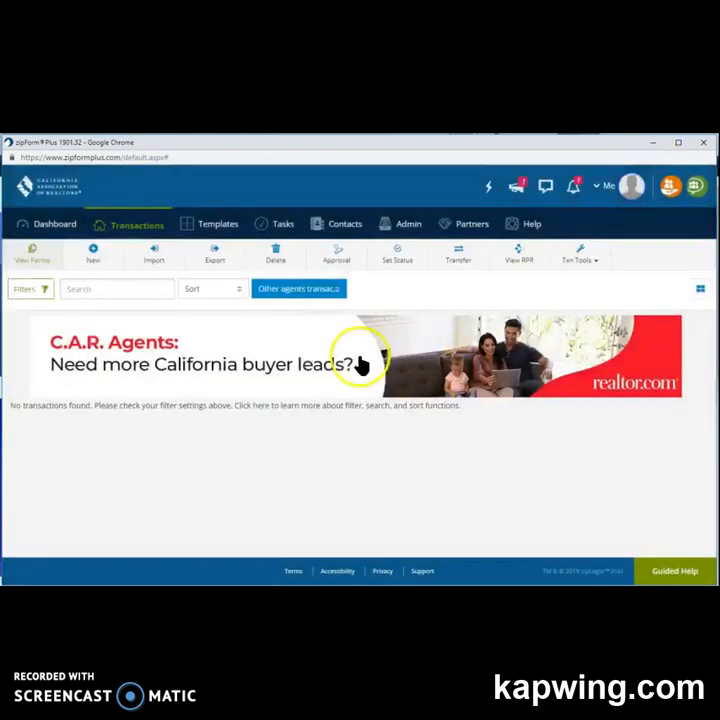
click(316, 292)
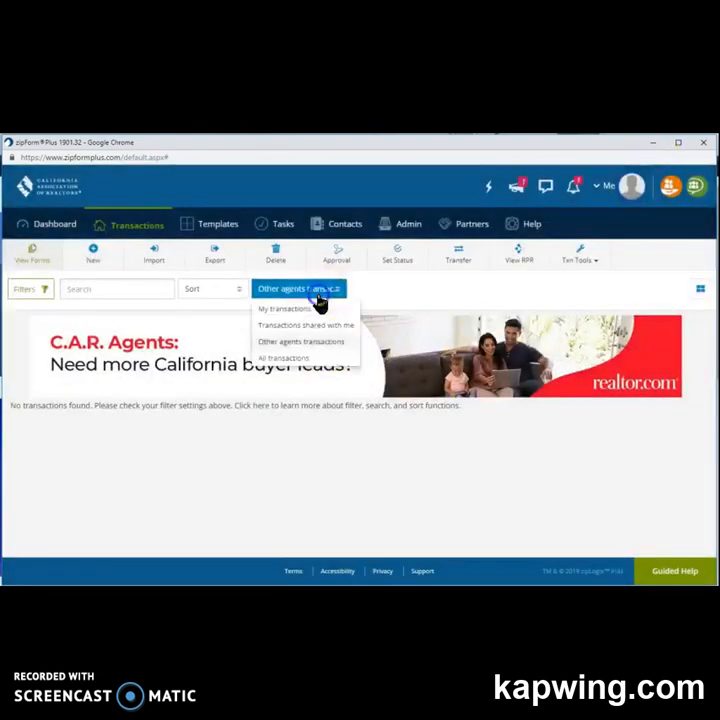
click(300, 359)
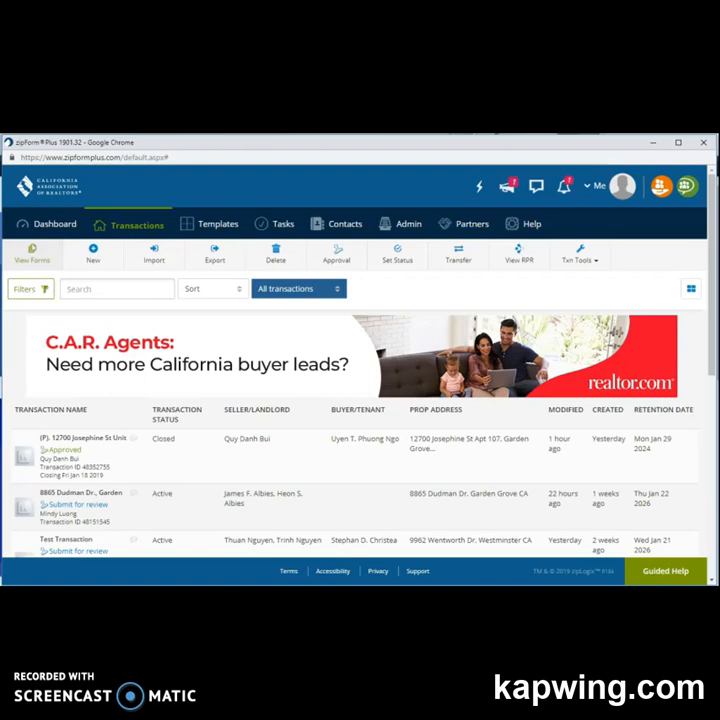
click(192, 228)
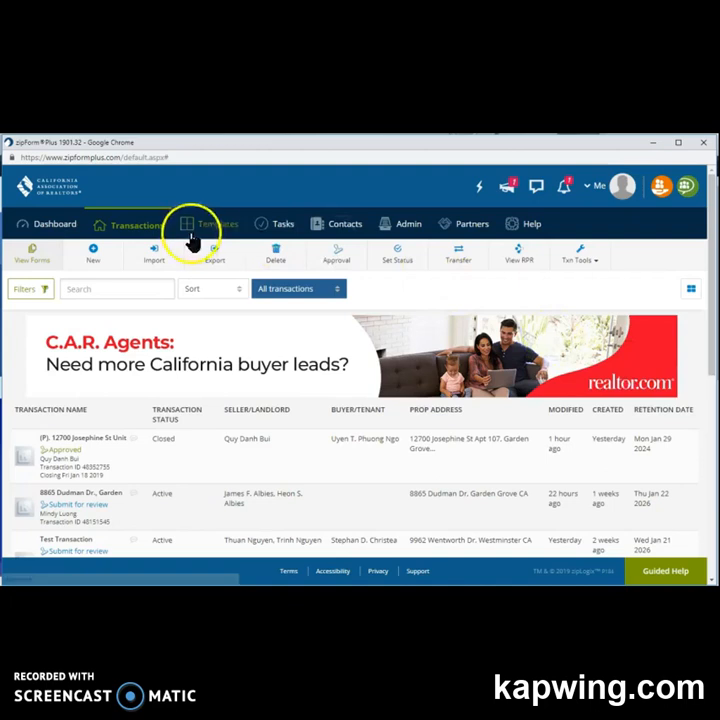
Sort the Templates list by First Name A-Z and open the A. Residential/Purchase template.
click(338, 231)
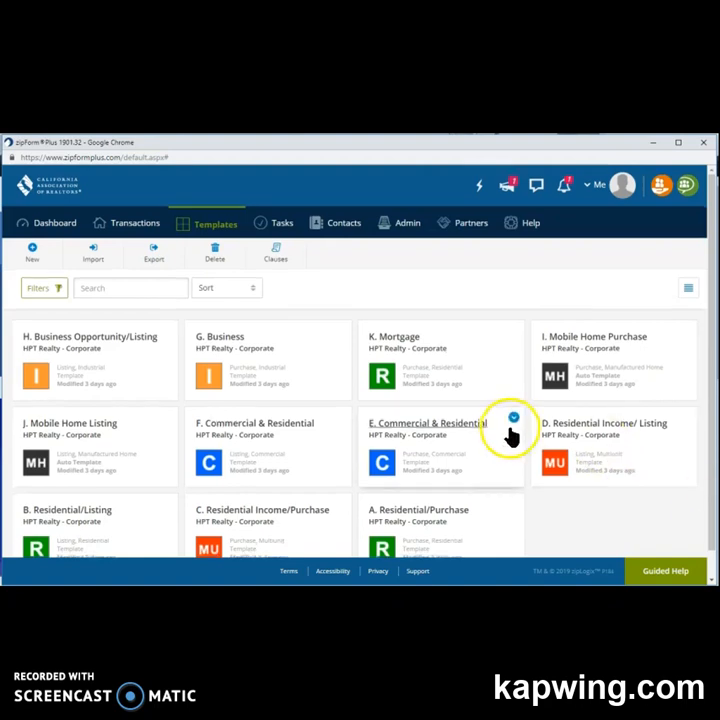
scroll(511, 435, down, 1)
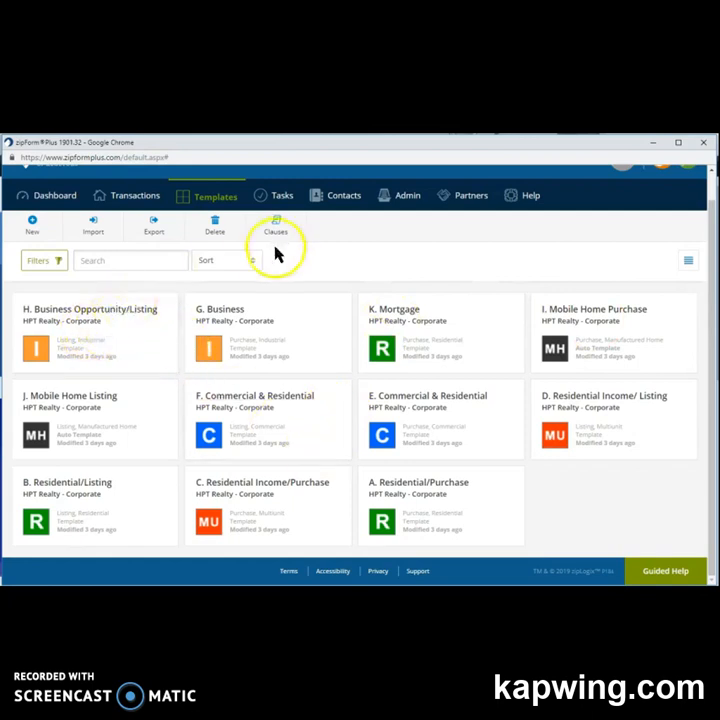
click(249, 263)
click(238, 314)
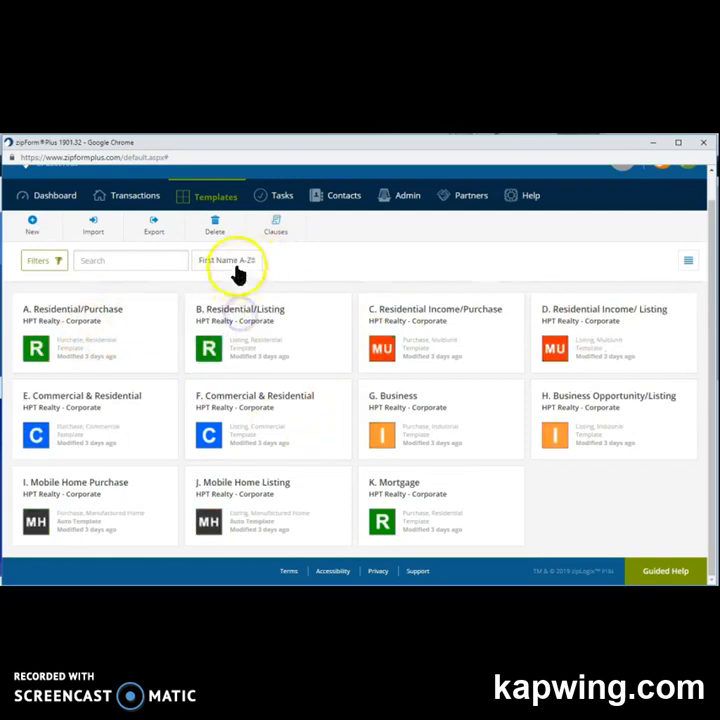
click(73, 310)
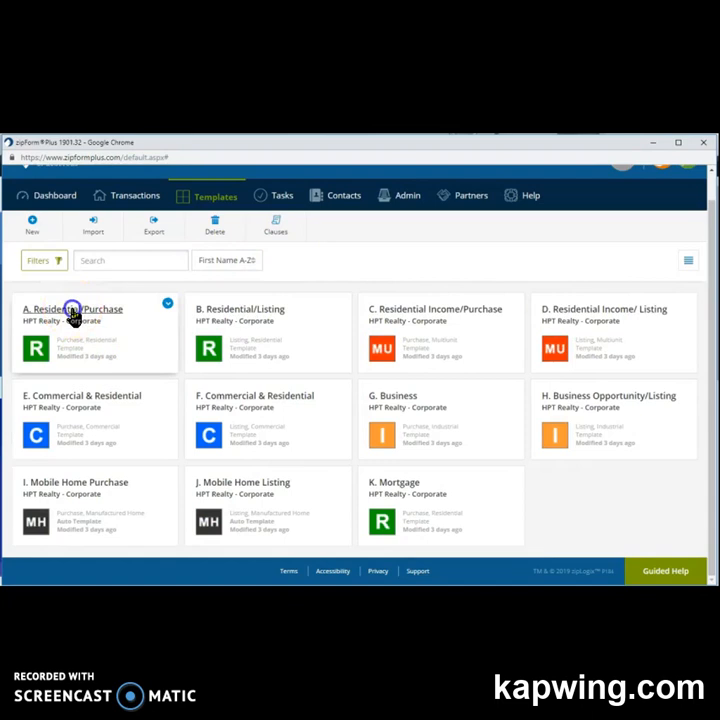
click(130, 340)
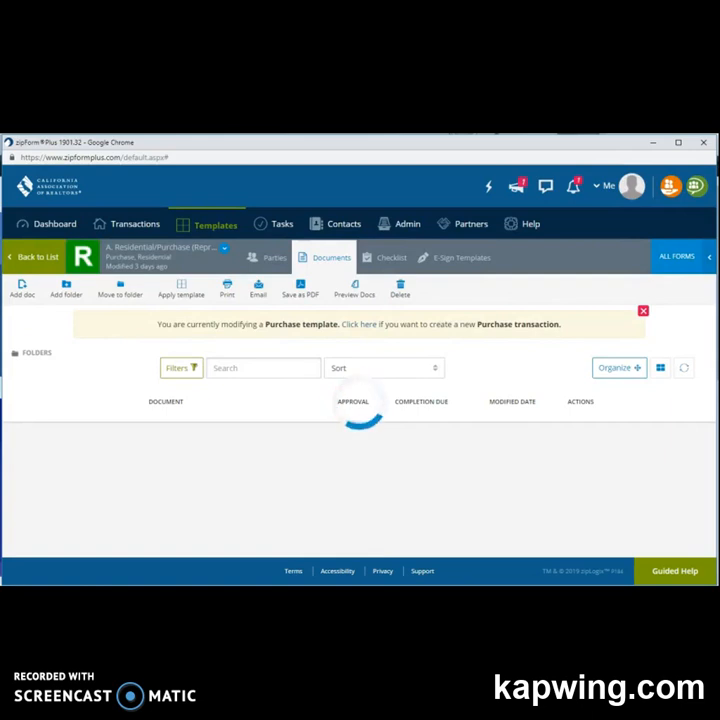
Browse the A. Residential/Purchase template's documents and its Buyer Closing Checklist tasks.
scroll(440, 431, down, 3)
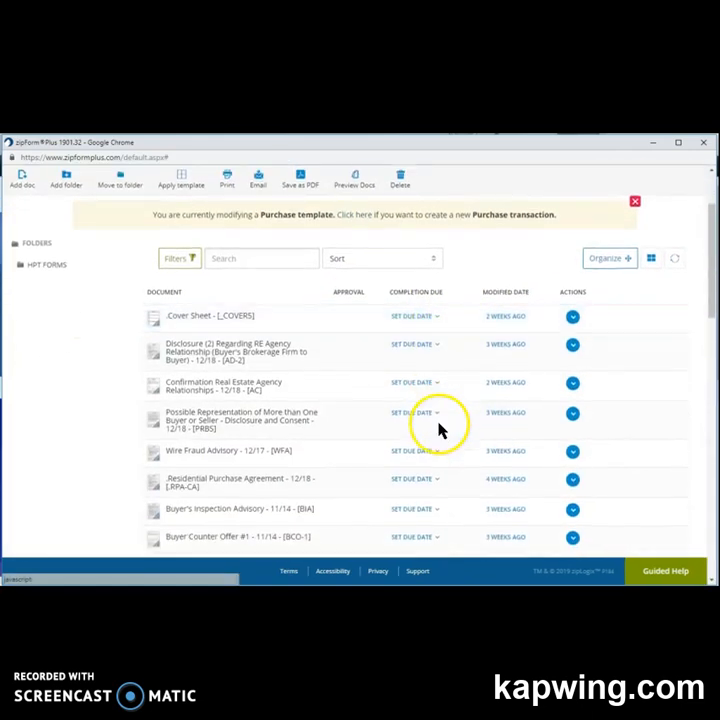
scroll(440, 431, down, 9)
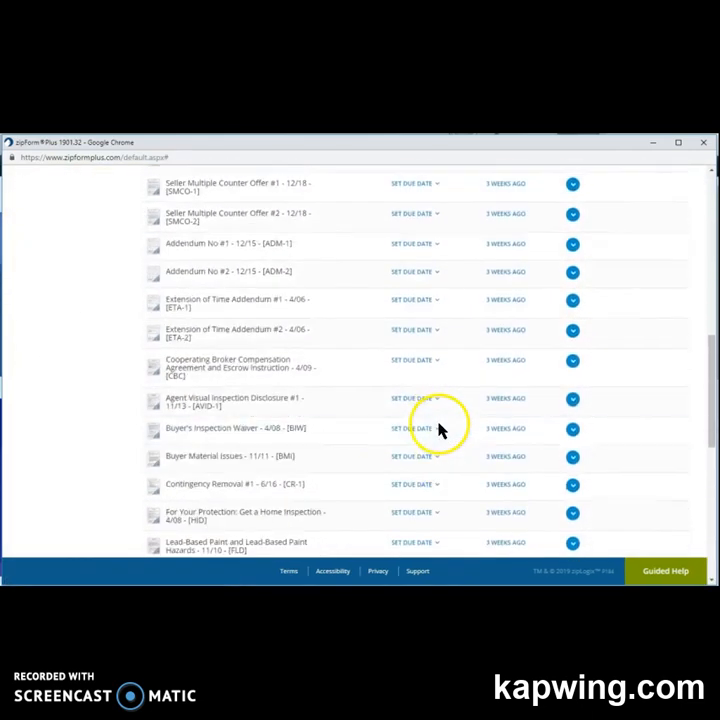
scroll(440, 431, down, 3)
scroll(440, 431, up, 5)
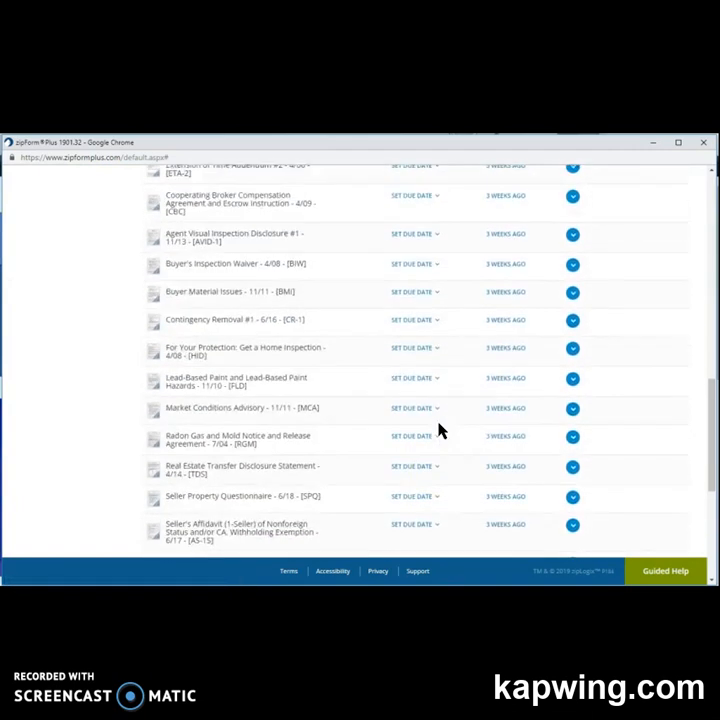
scroll(440, 431, up, 10)
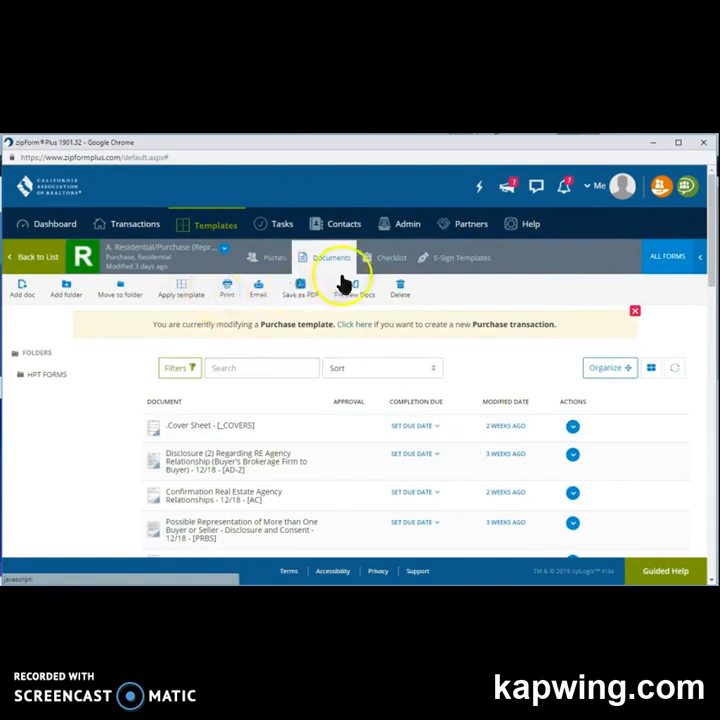
click(388, 272)
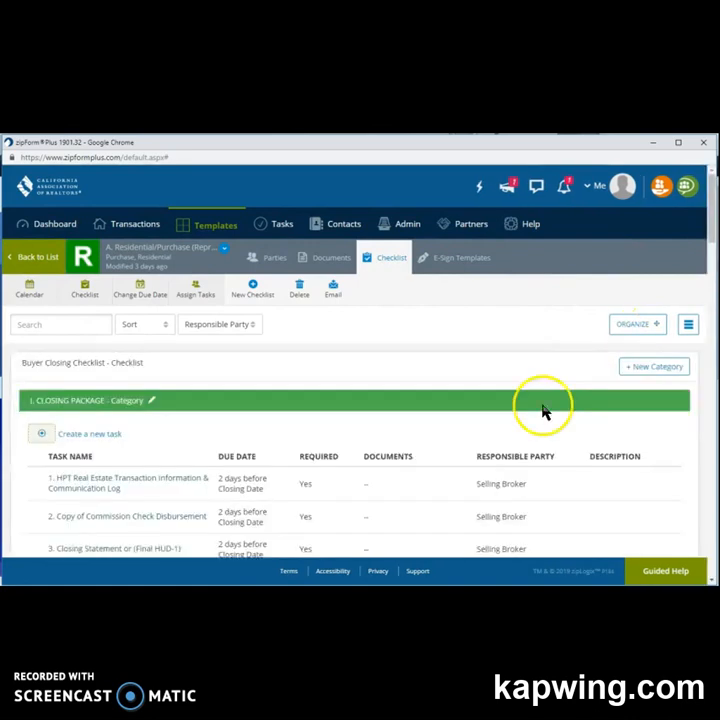
scroll(544, 410, down, 2)
scroll(544, 410, down, 6)
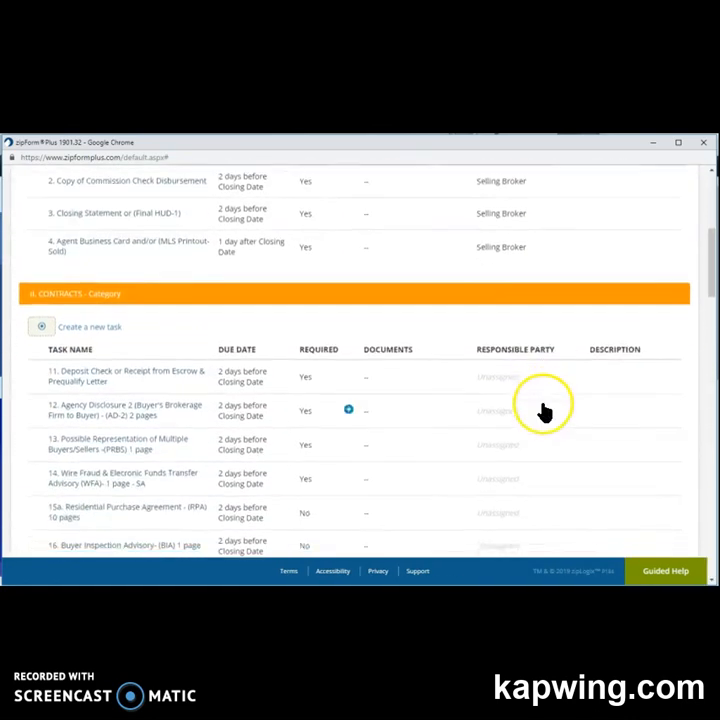
scroll(544, 410, down, 5)
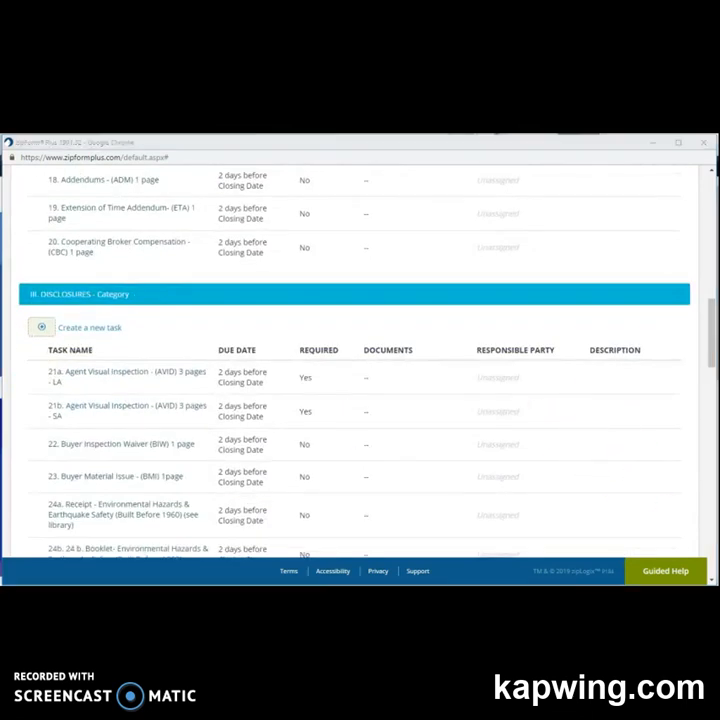
scroll(252, 273, up, 18)
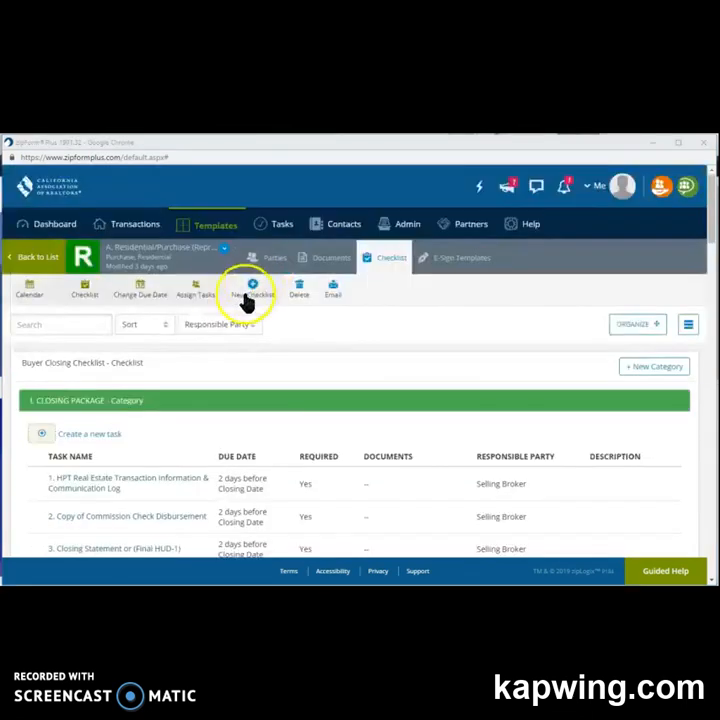
click(219, 230)
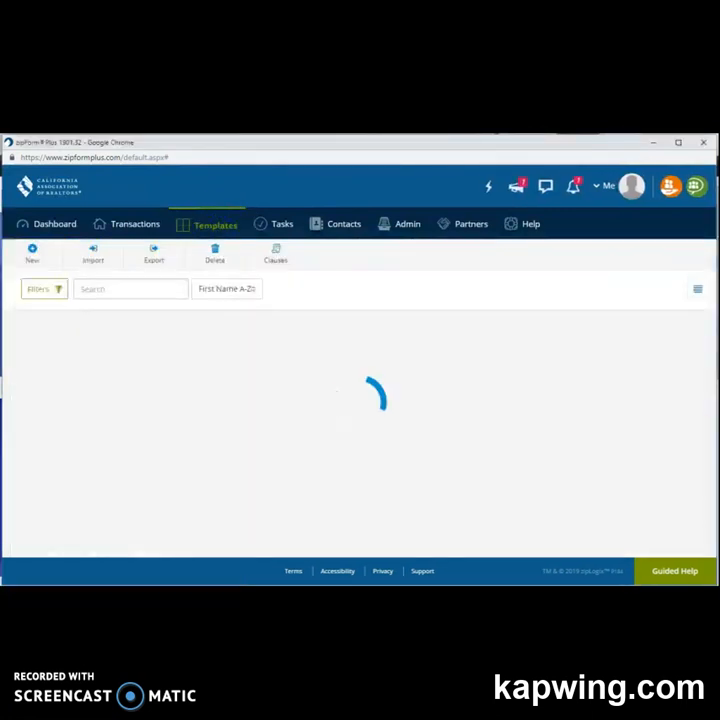
Switch the Templates sort to First Name Z-A and back to First Name A-Z.
scroll(433, 450, down, 1)
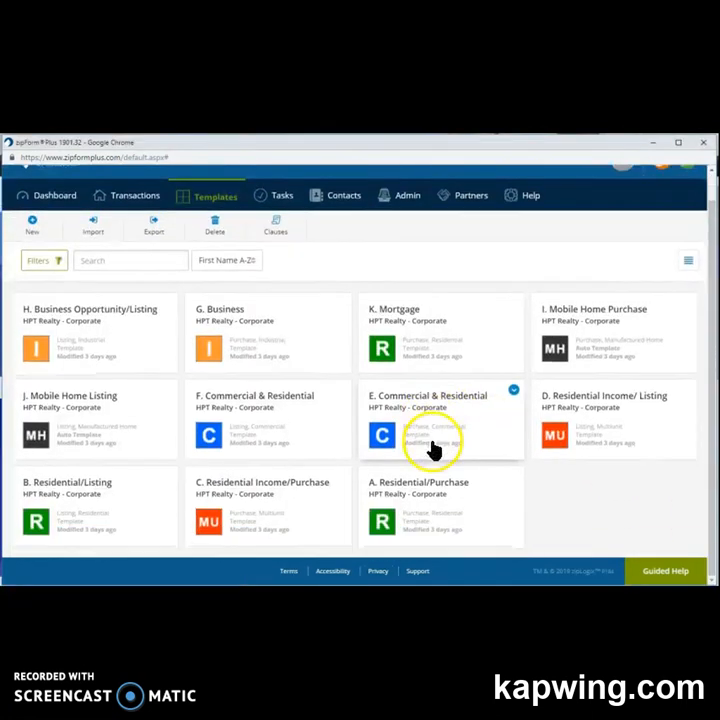
click(249, 261)
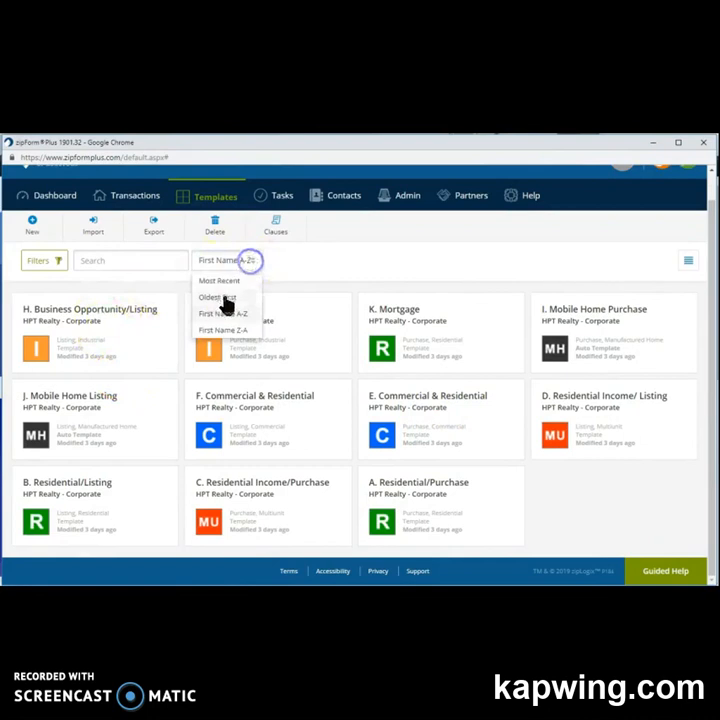
click(233, 311)
click(210, 264)
click(214, 329)
click(214, 265)
click(210, 311)
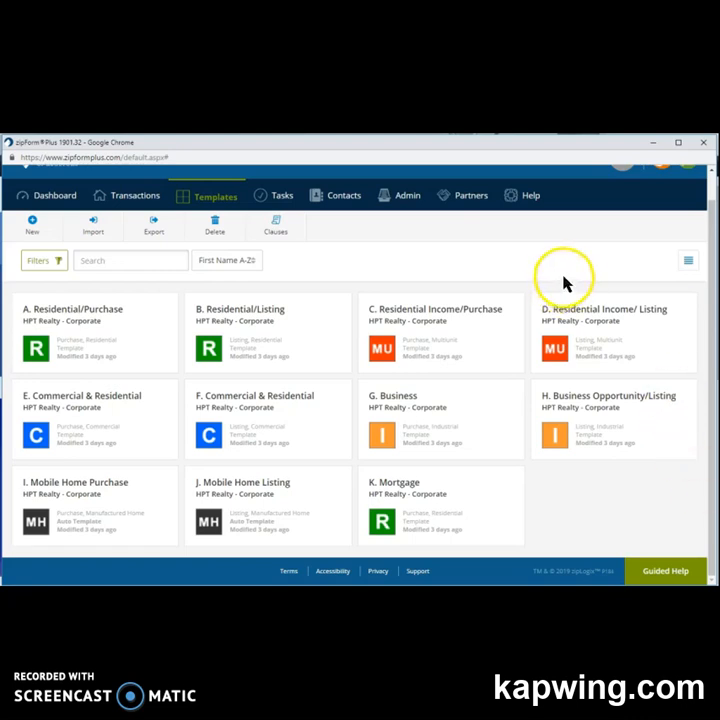
click(289, 199)
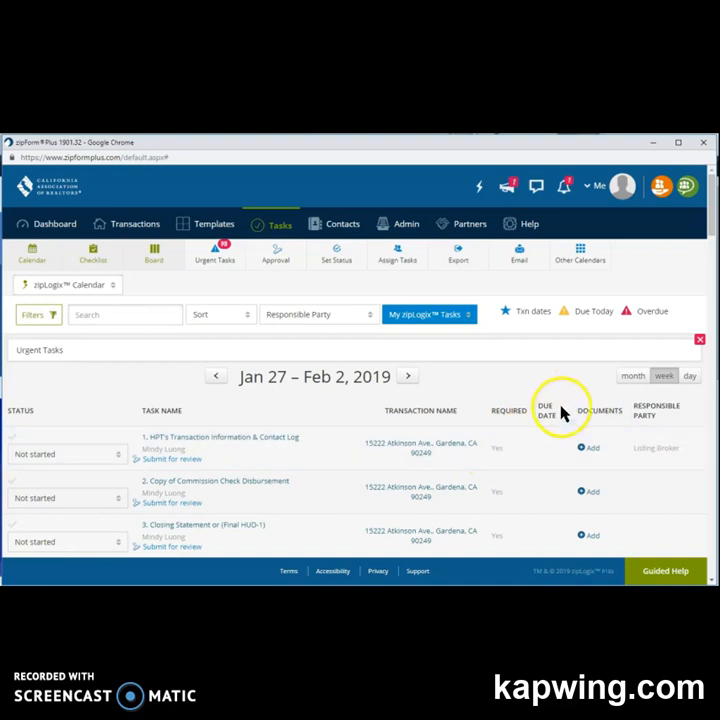
Review the Urgent Tasks list, then go to the empty Contacts page.
click(214, 251)
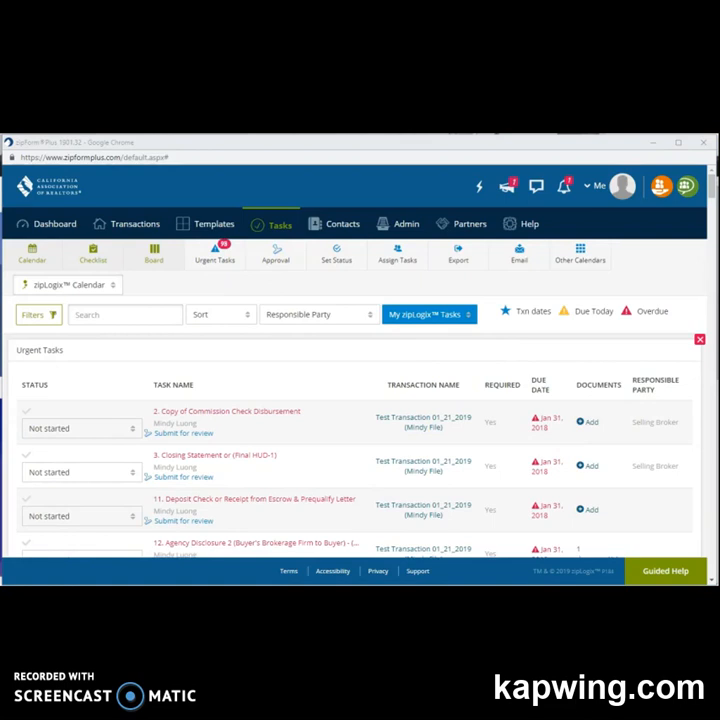
click(340, 229)
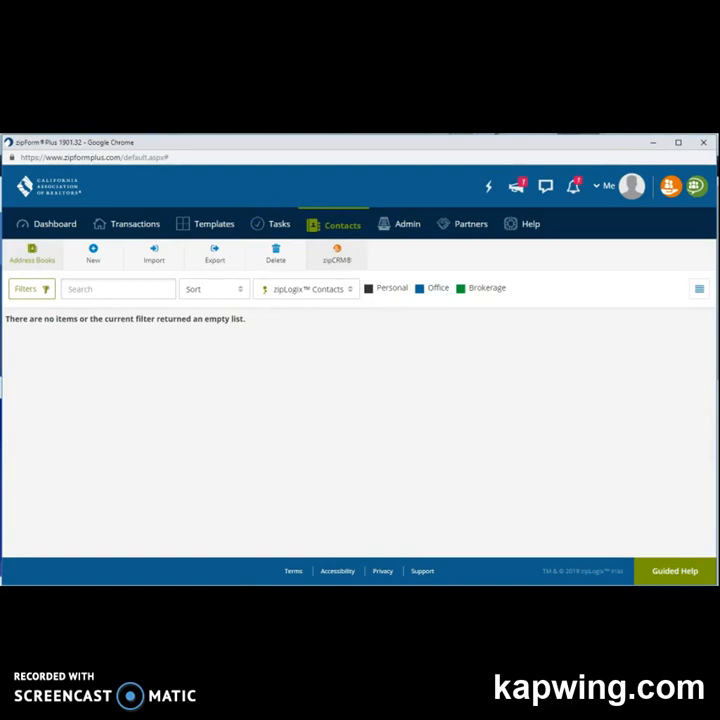
click(95, 262)
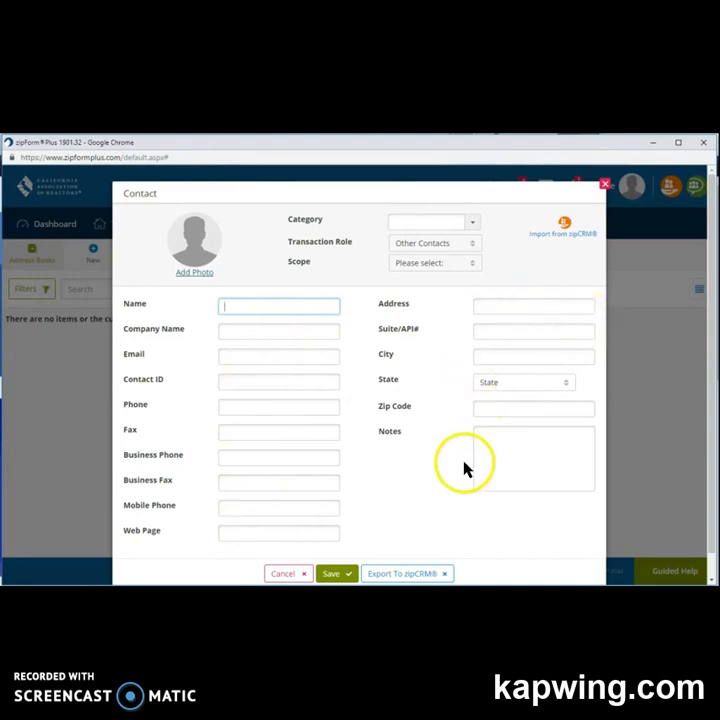
scroll(466, 487, down, 1)
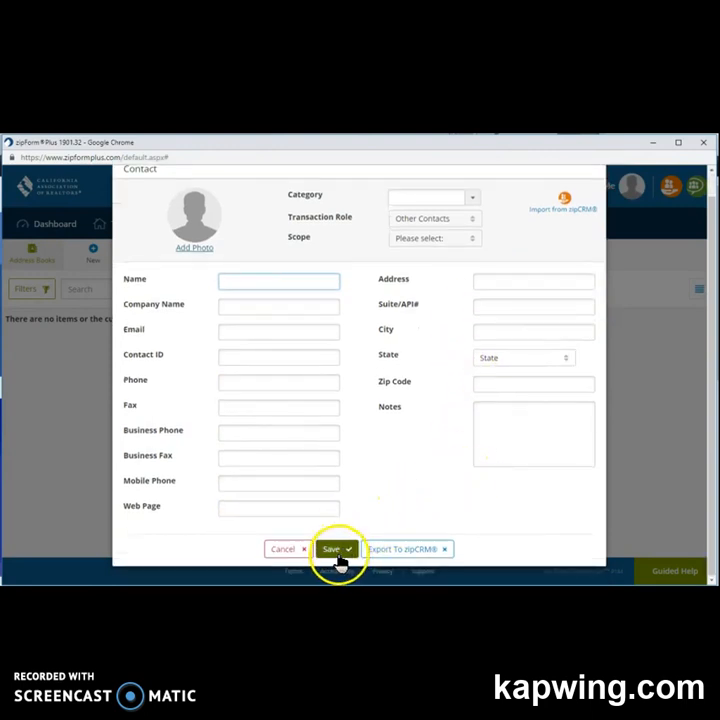
scroll(660, 345, up, 1)
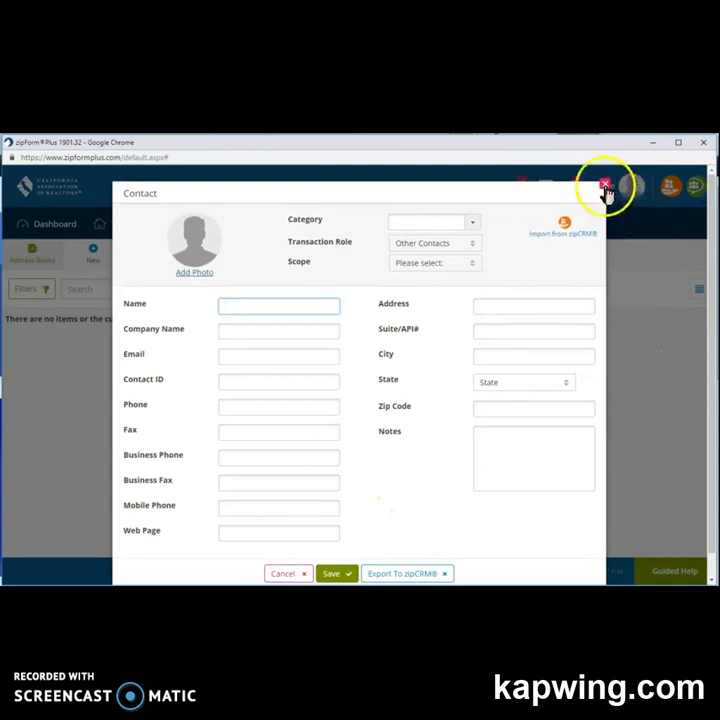
click(604, 188)
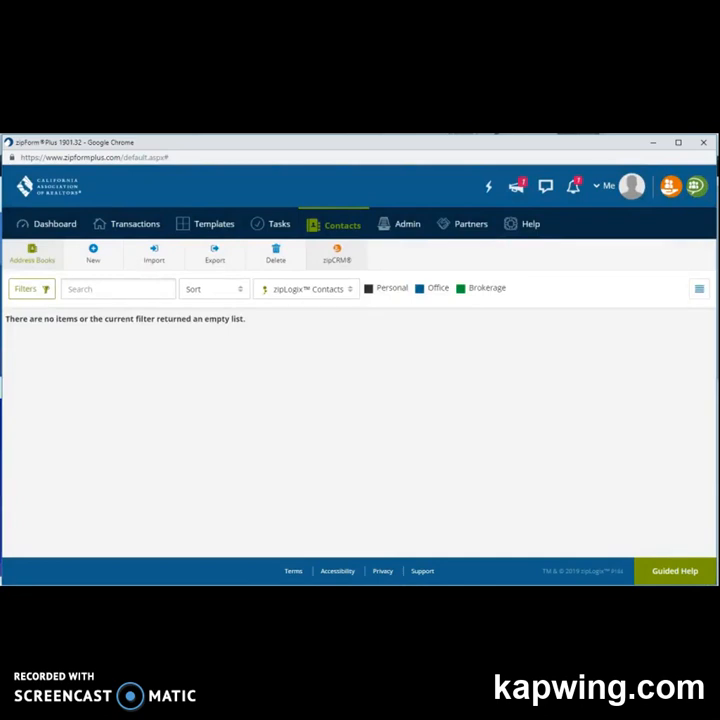
click(148, 260)
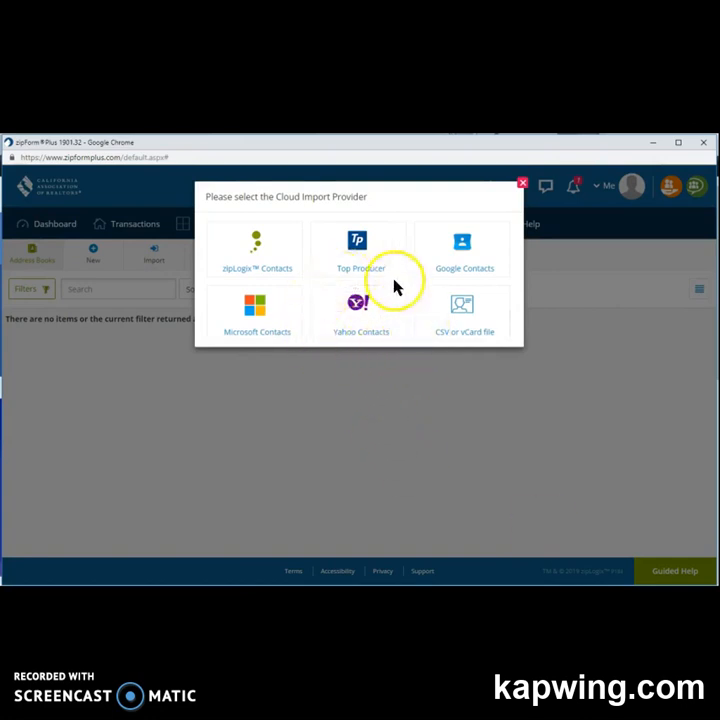
click(522, 183)
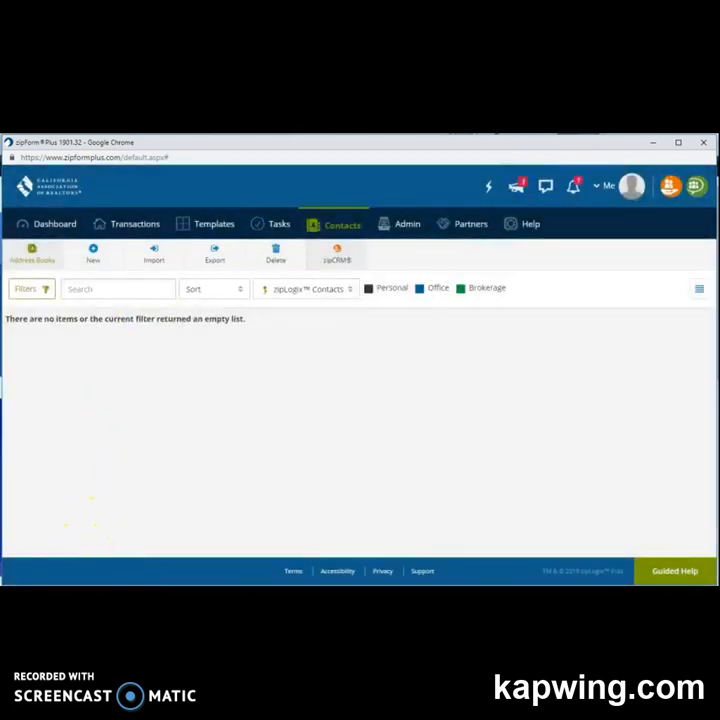
click(58, 592)
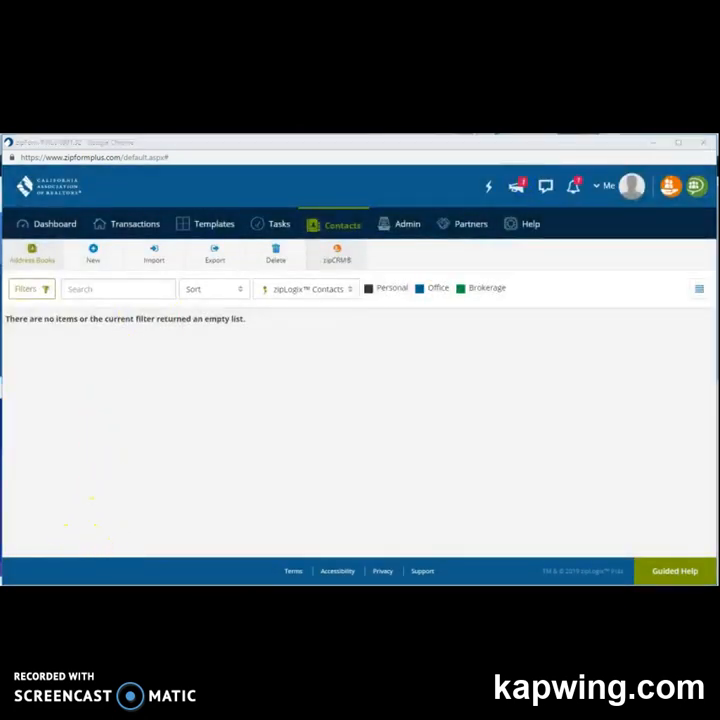
Open Admin > Reports to view the January 2019 New Listings report showing 3 listings.
click(409, 230)
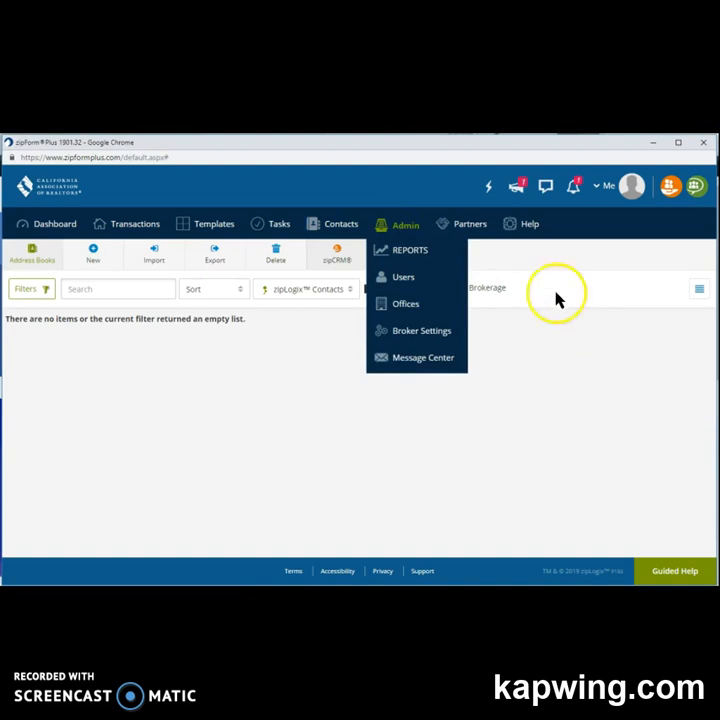
click(438, 260)
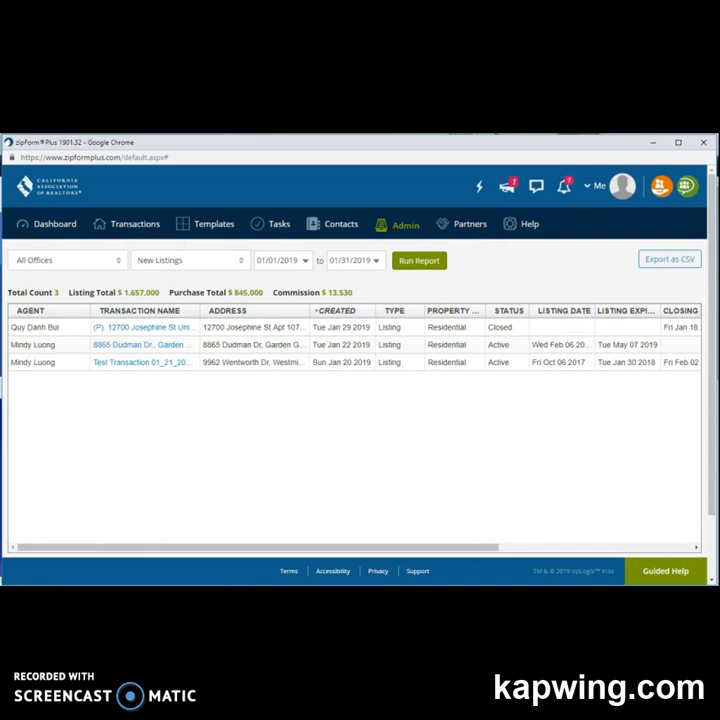
click(406, 226)
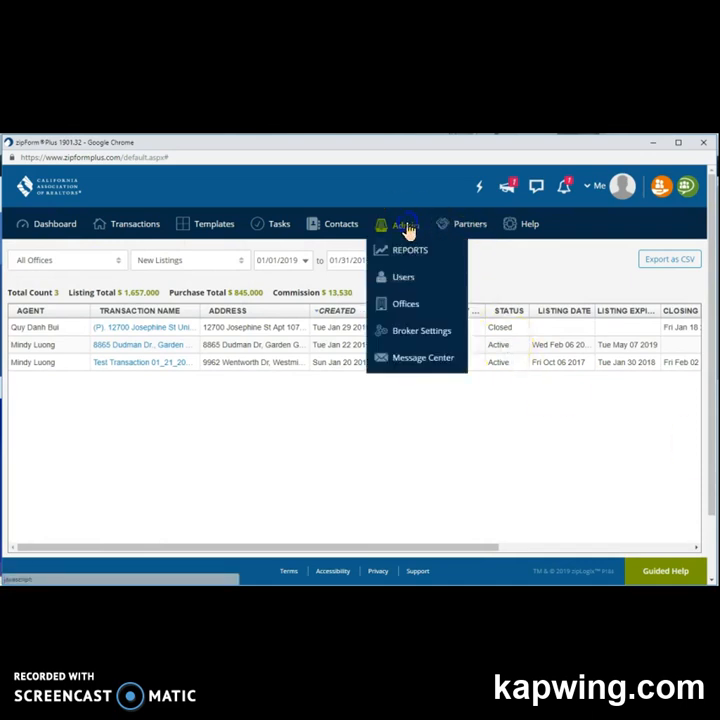
click(409, 283)
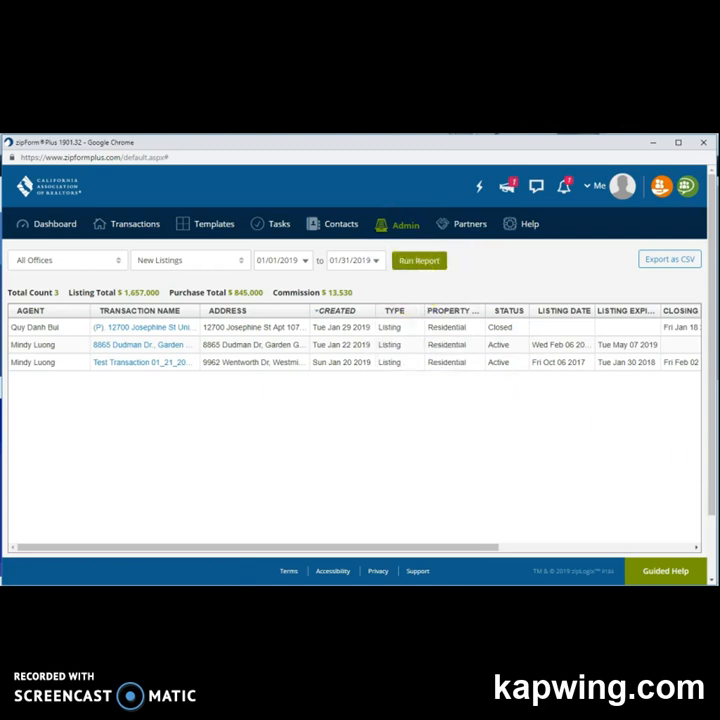
Browse the user cards on the Admin Users page.
mouse_move(405, 232)
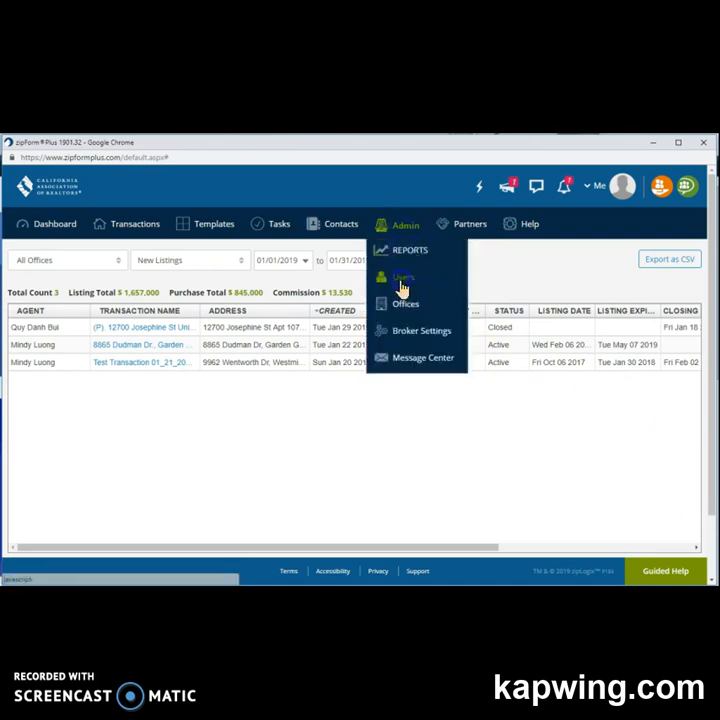
click(402, 286)
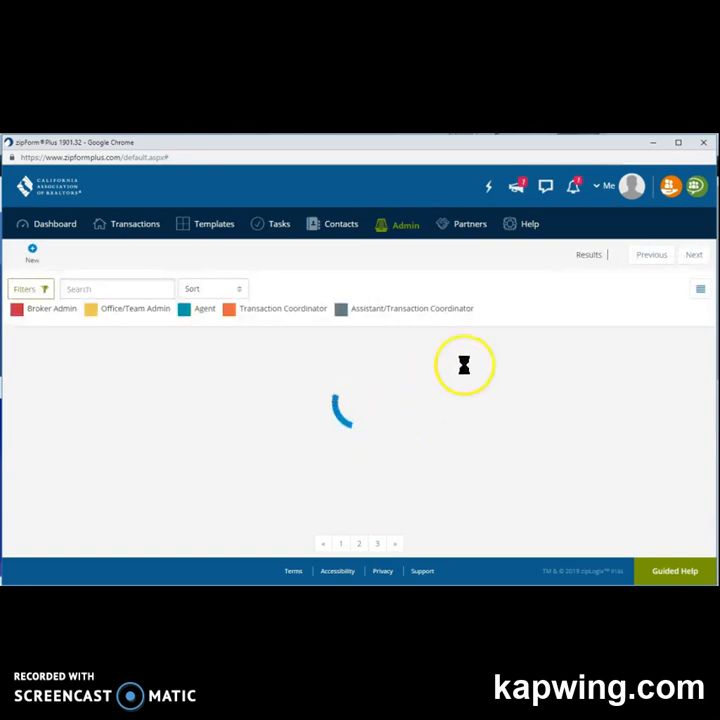
scroll(452, 385, down, 1)
scroll(452, 385, down, 5)
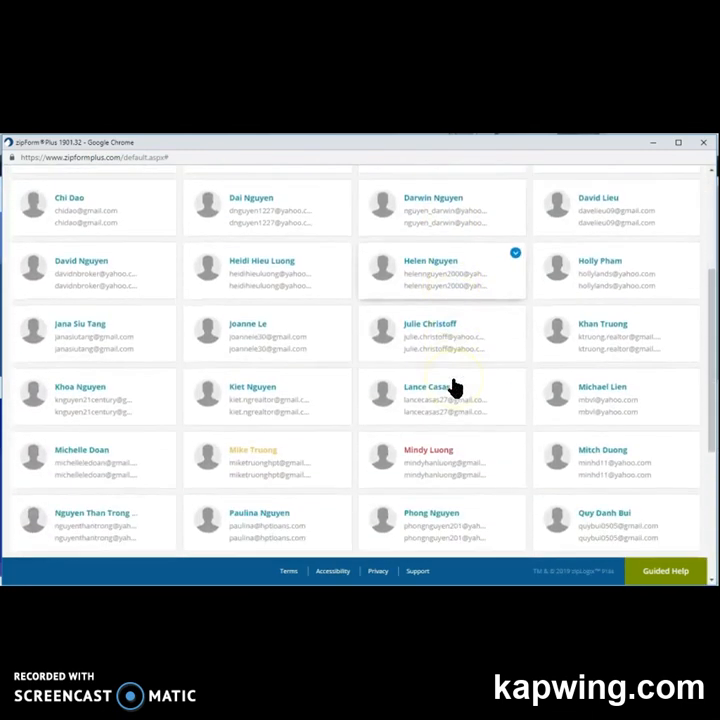
scroll(455, 387, down, 1)
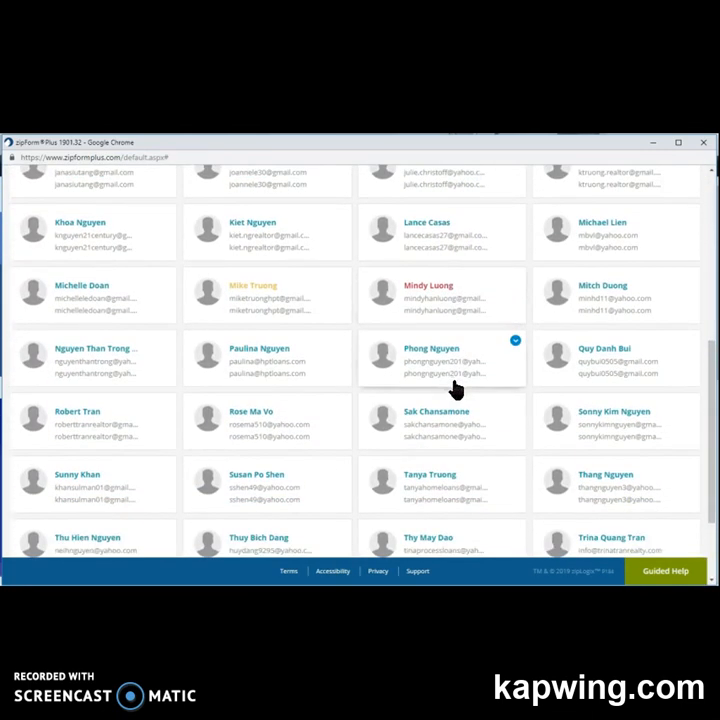
scroll(457, 388, up, 6)
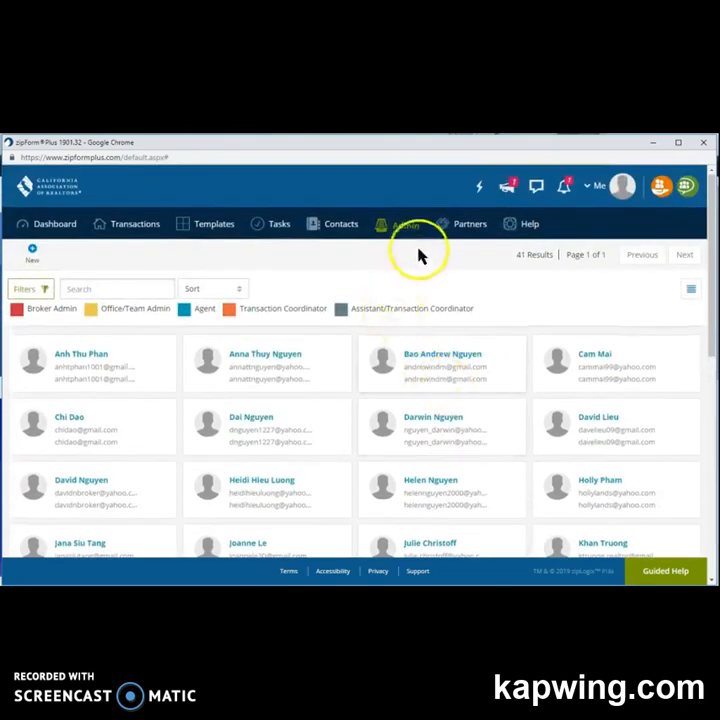
Open Admin > Offices, showing the single HPT Realty – Corporate office.
mouse_move(408, 230)
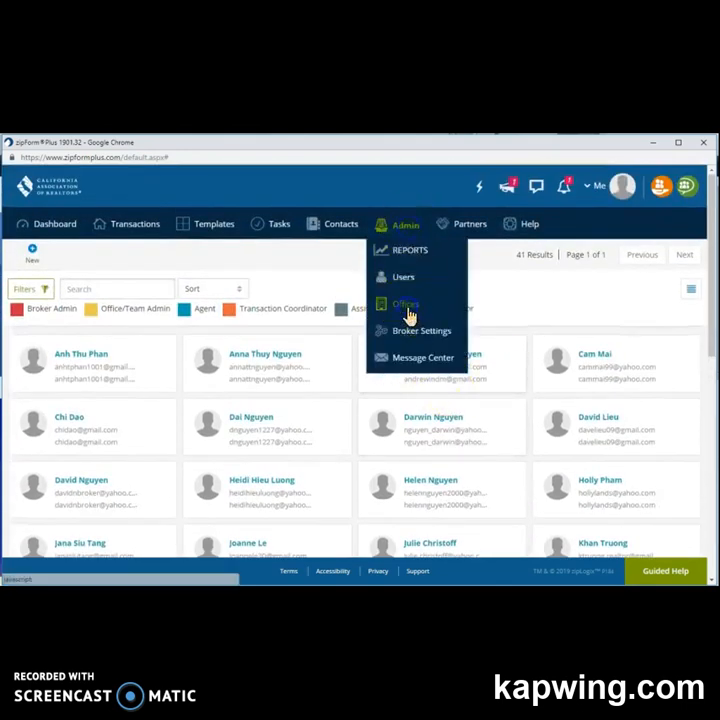
click(408, 316)
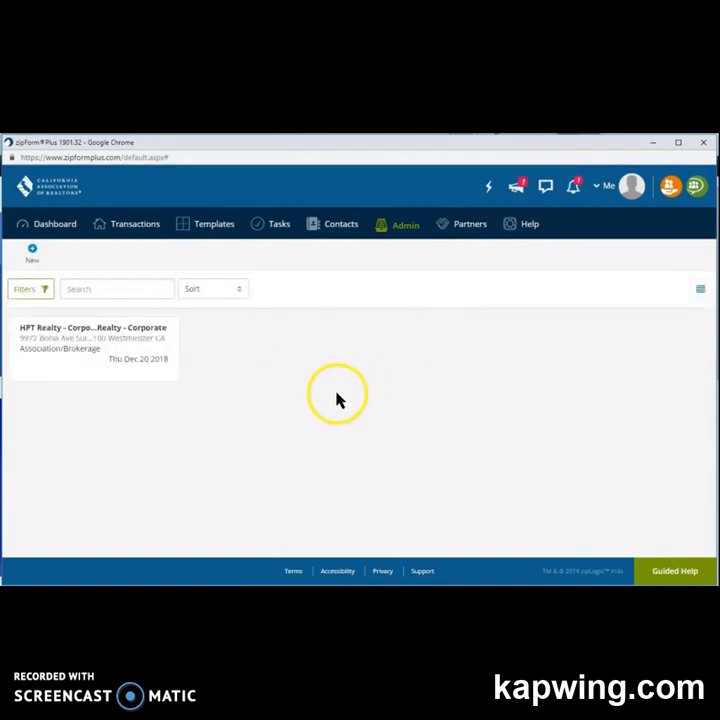
click(408, 233)
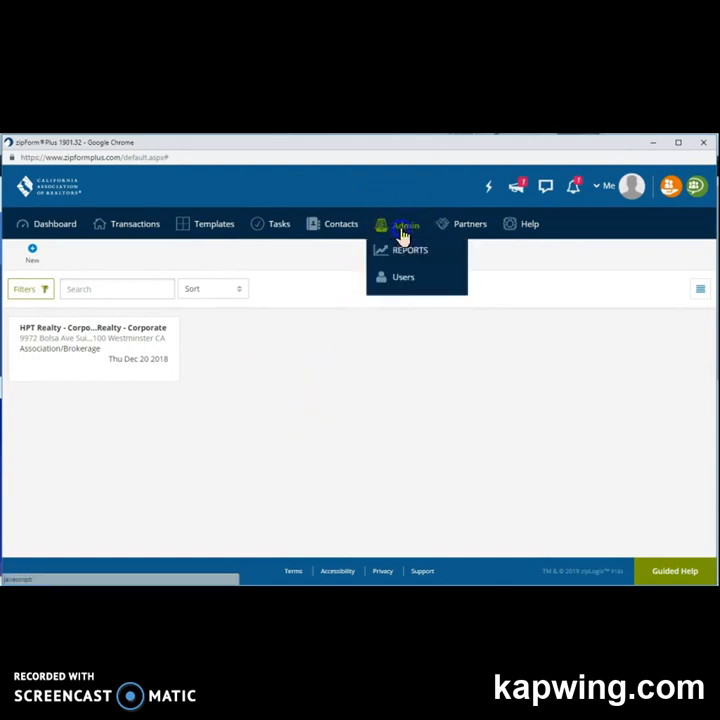
Review the Broker Settings permissions, then view the Partners page of partner services.
click(400, 331)
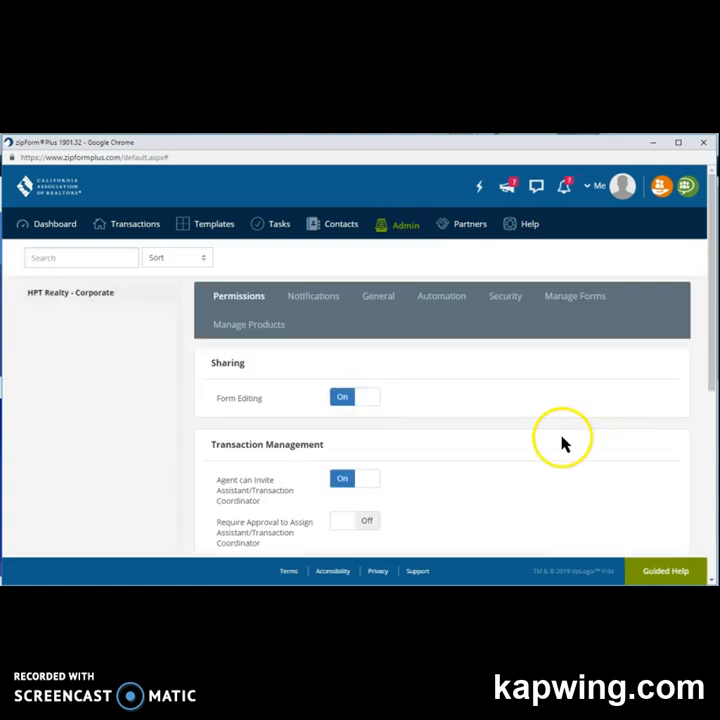
click(409, 233)
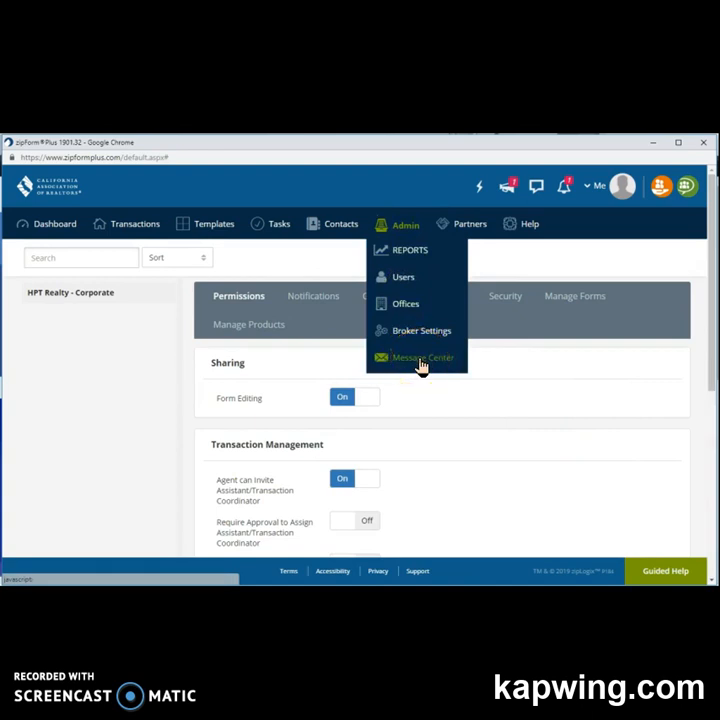
click(133, 402)
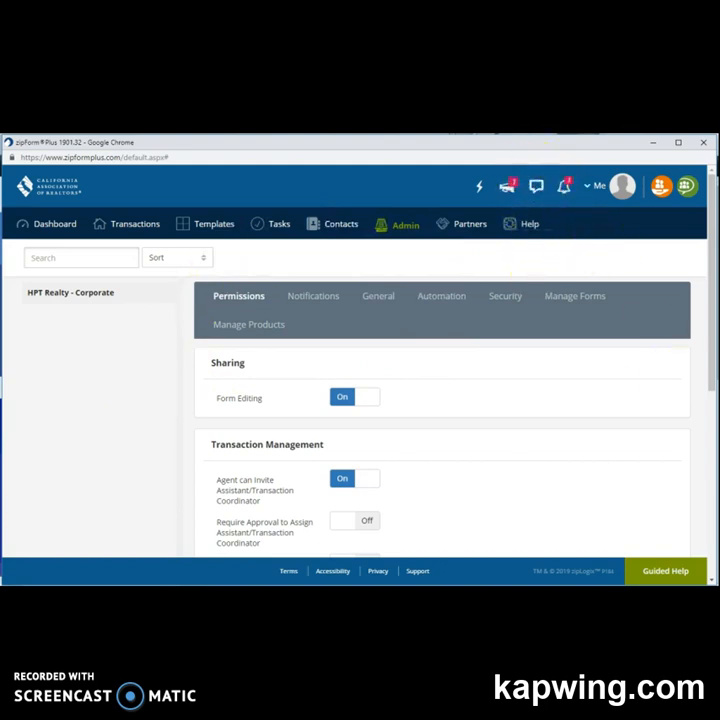
click(470, 228)
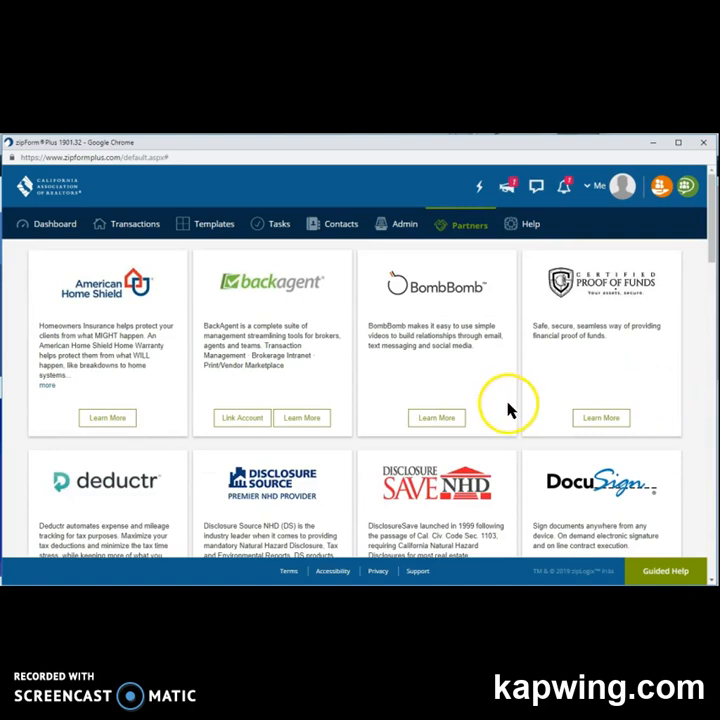
Look over the Help menu options, then return to the Transactions list.
scroll(508, 408, down, 1)
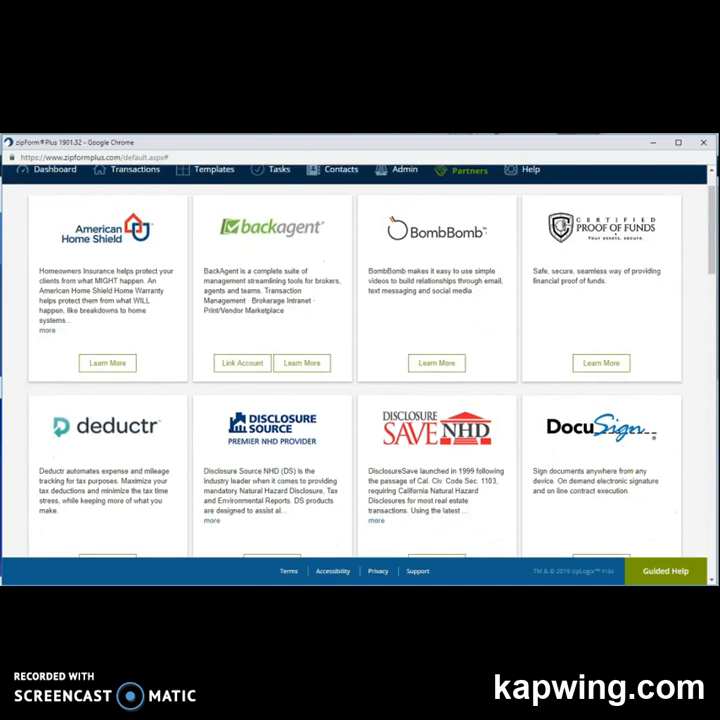
scroll(540, 430, up, 1)
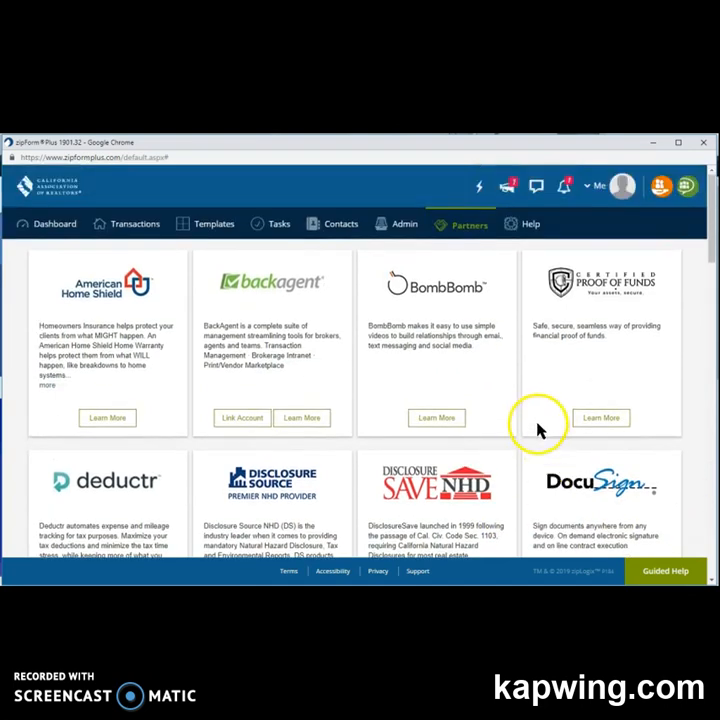
click(521, 226)
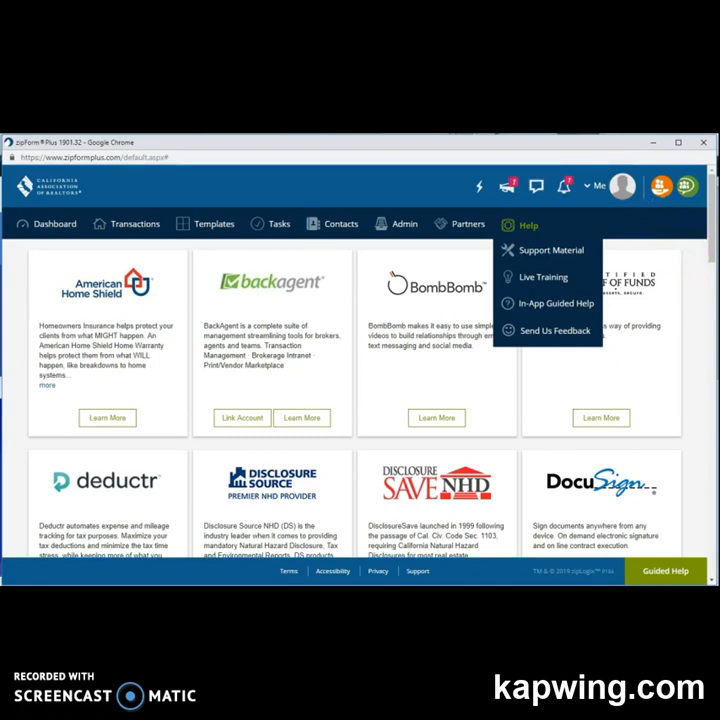
click(130, 226)
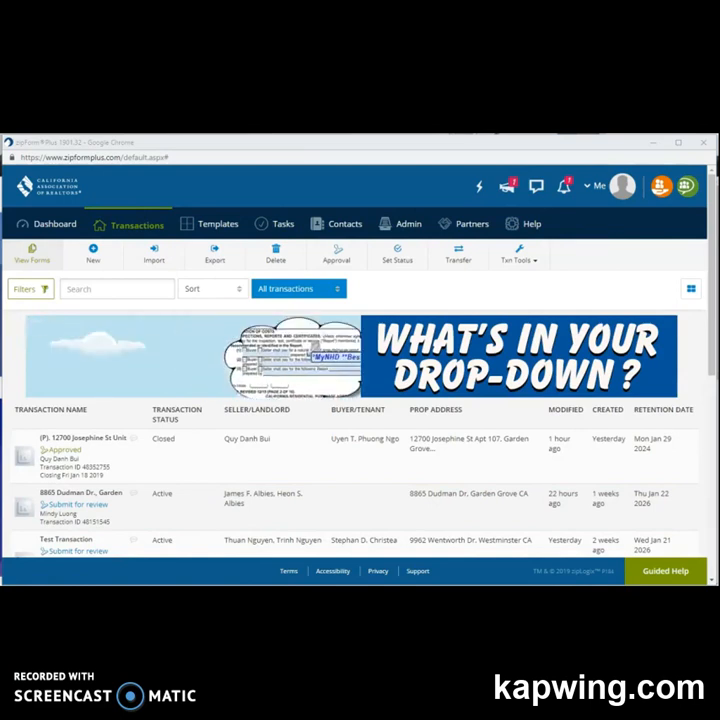
Start a new transaction from the Transactions toolbar to get a blank Transaction Information form.
click(130, 220)
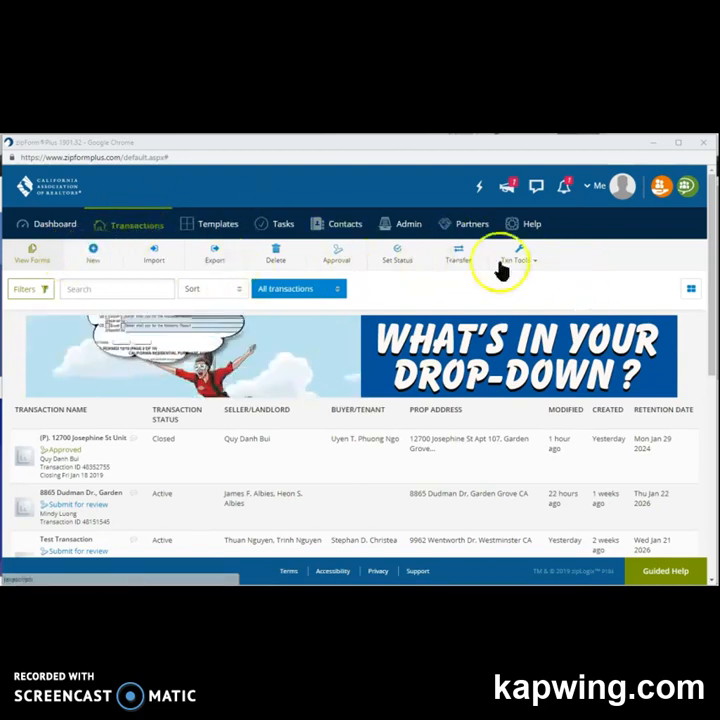
click(93, 256)
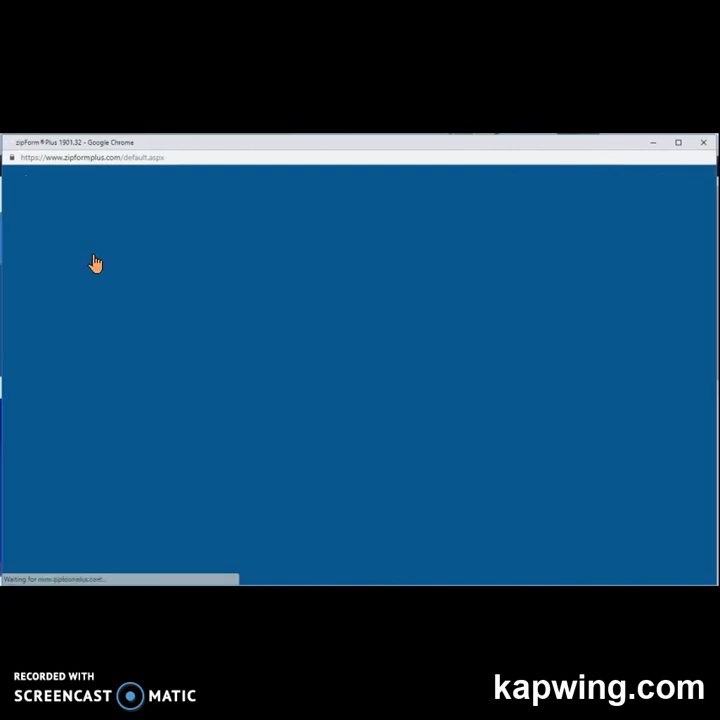
click(124, 250)
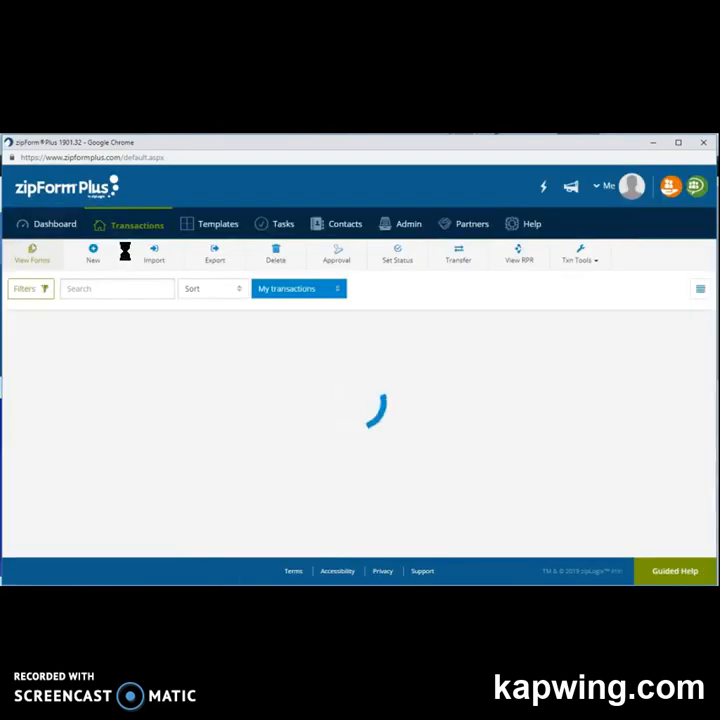
click(212, 295)
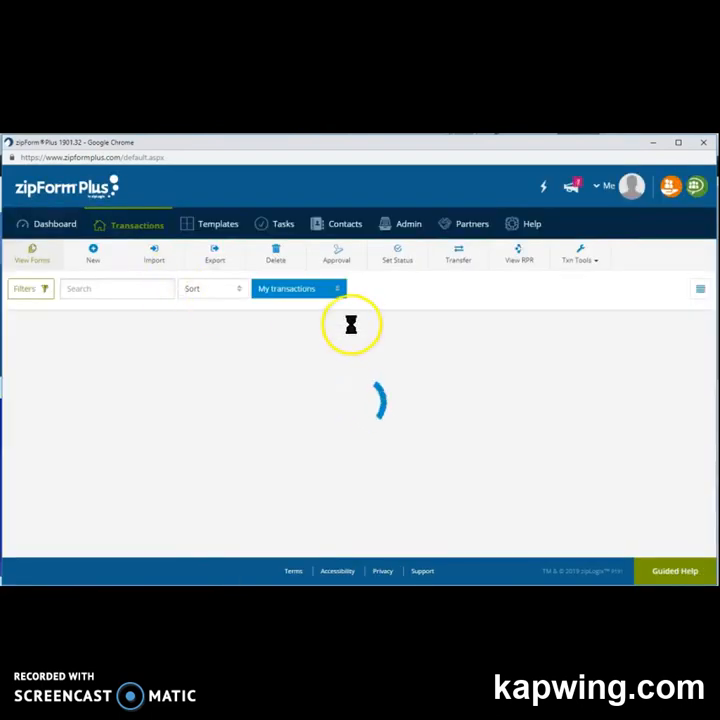
click(93, 254)
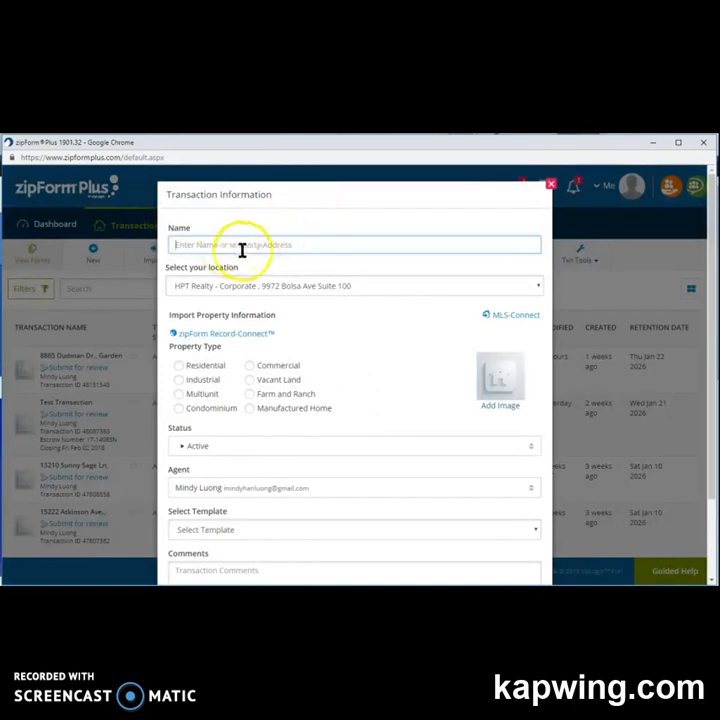
Name the new transaction with the pasted property address.
click(373, 272)
click(718, 422)
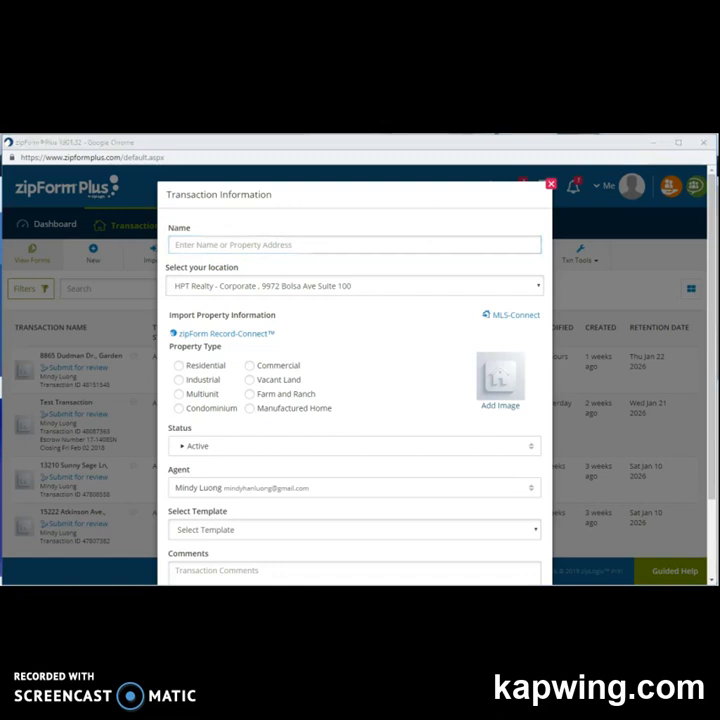
click(361, 247)
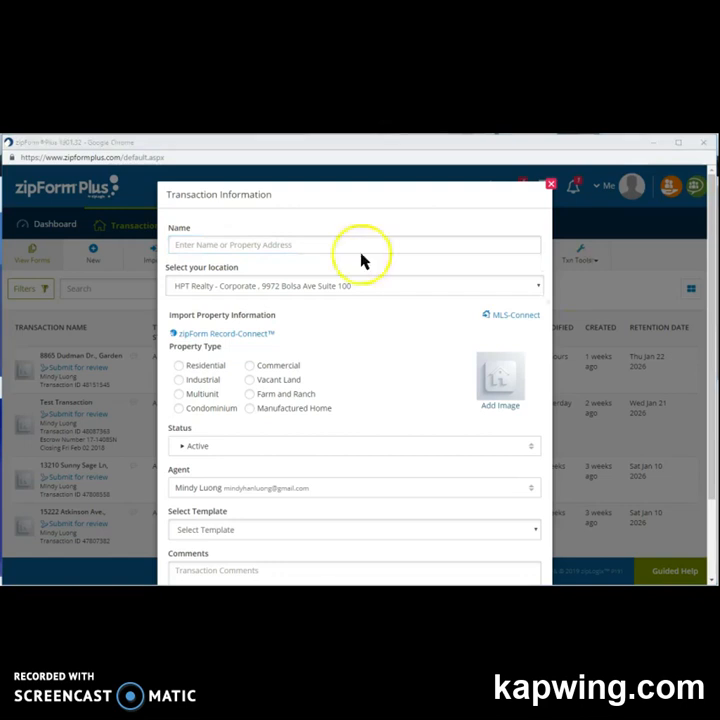
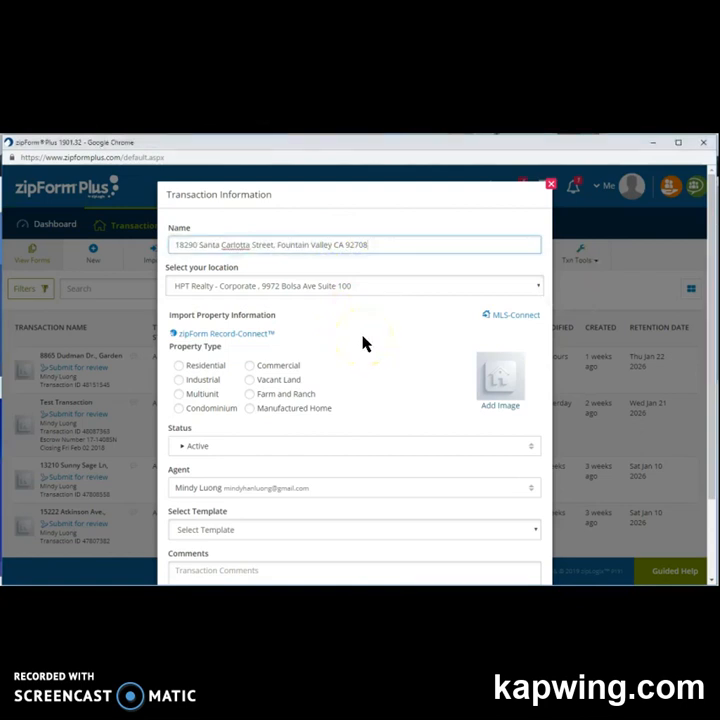
Set the property type to Residential and status to Pending, keeping the current agent.
click(181, 367)
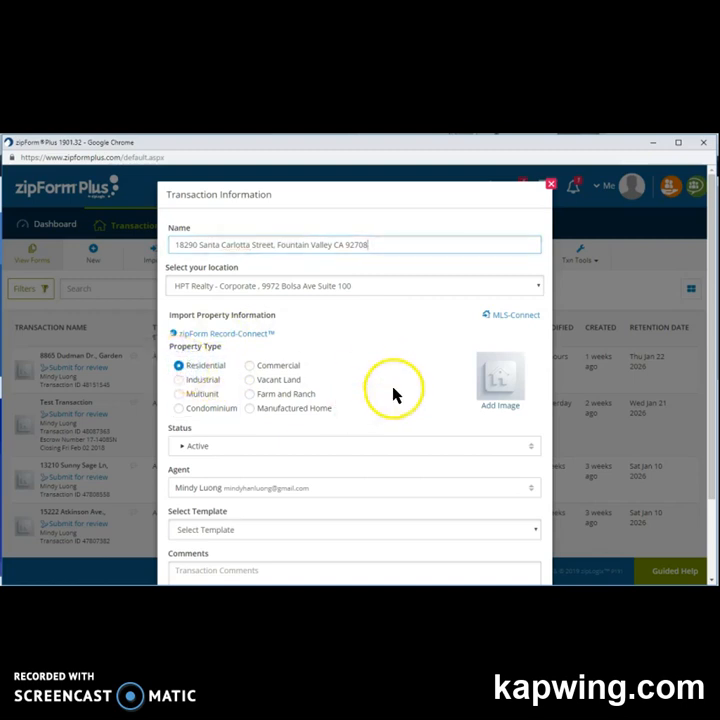
click(435, 456)
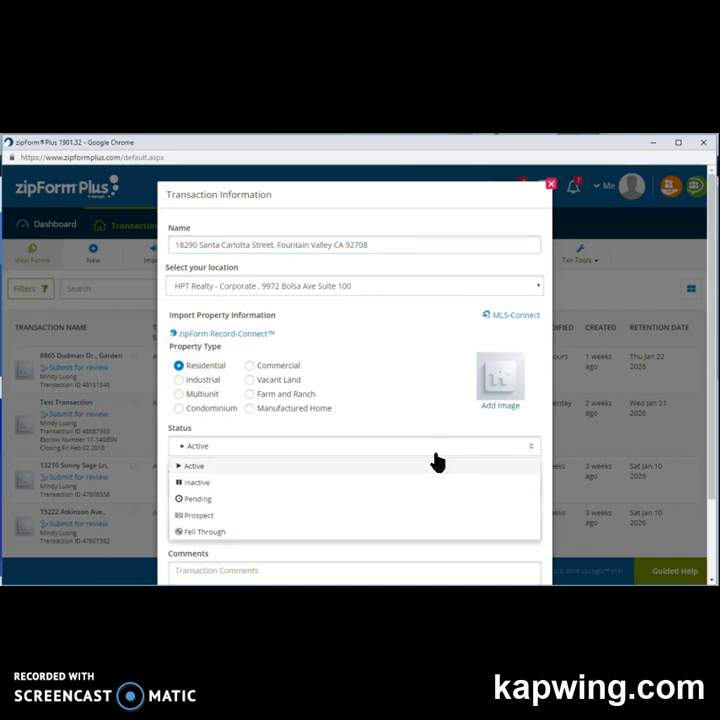
click(221, 500)
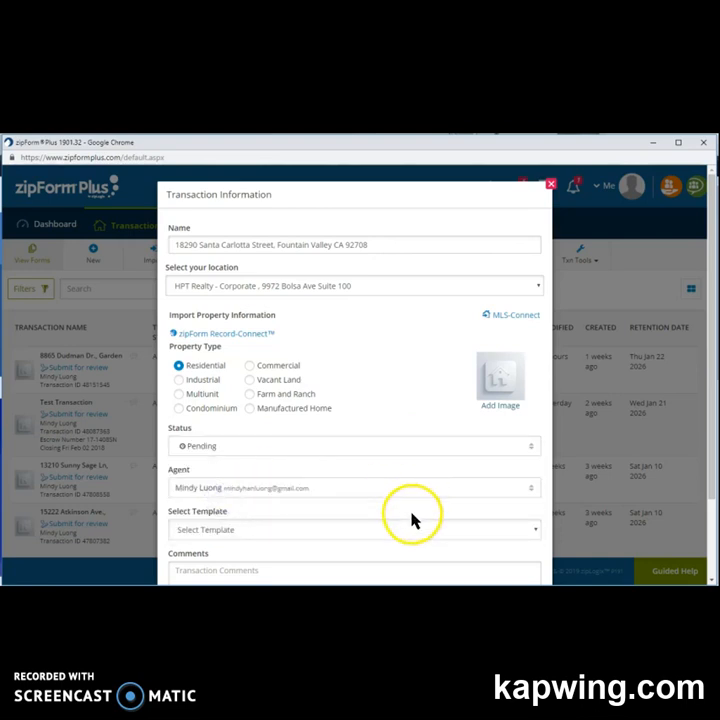
scroll(413, 519, down, 2)
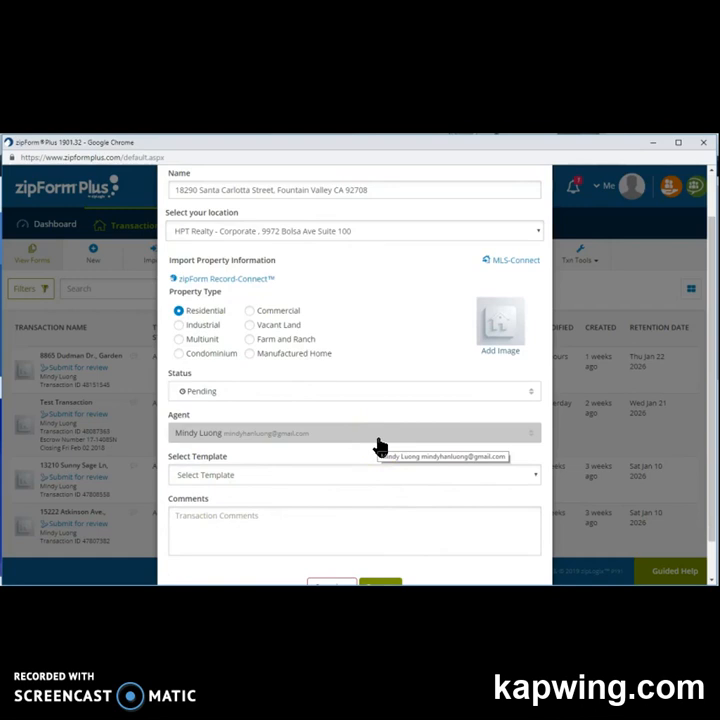
click(379, 445)
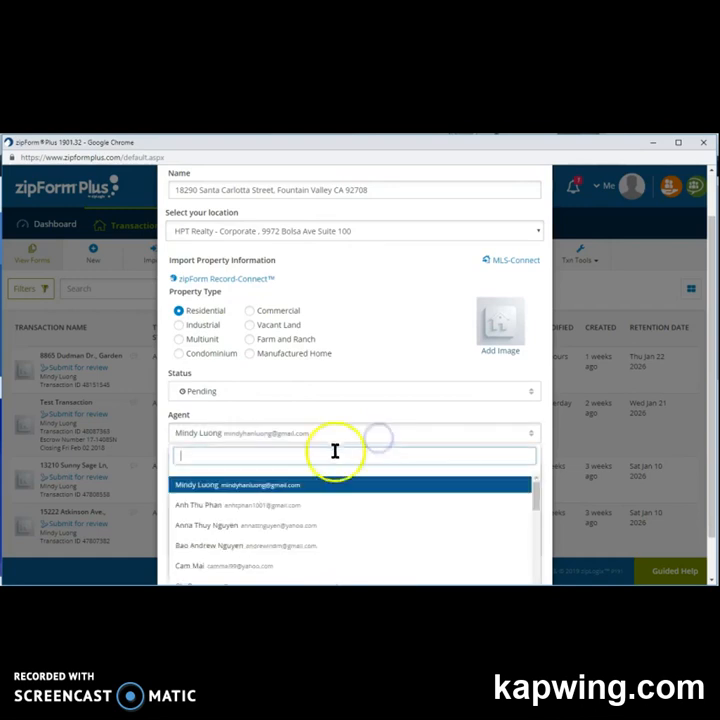
click(408, 352)
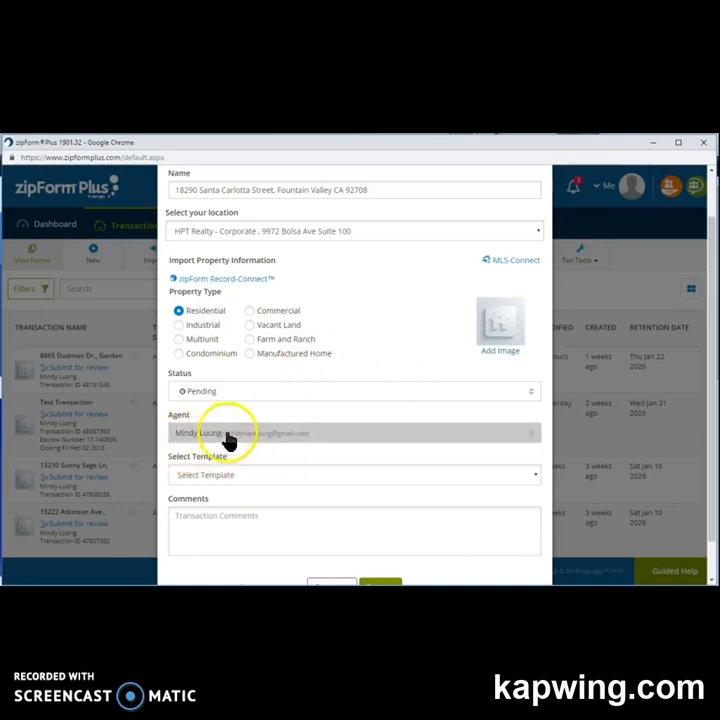
Apply the Global - A. Residential/Purchase (Representing Buyer) template to the transaction.
click(276, 476)
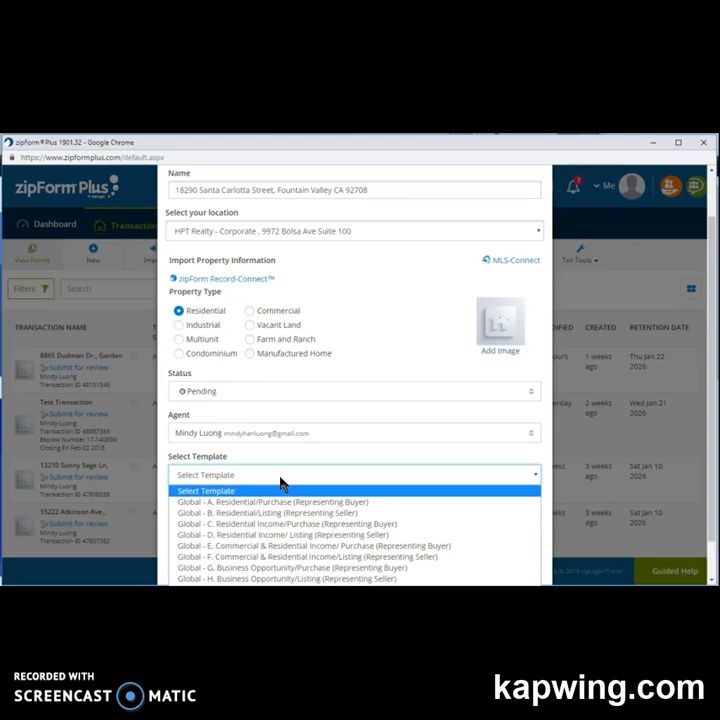
click(287, 511)
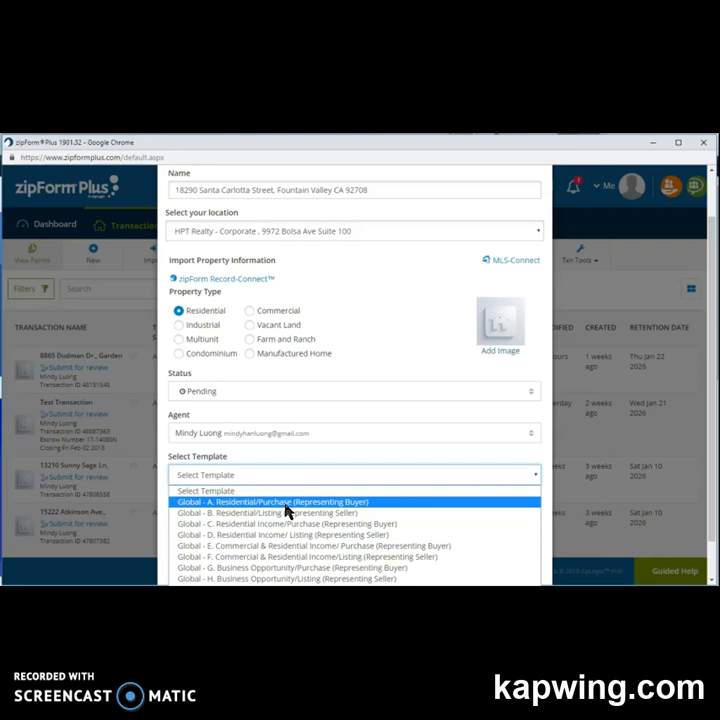
click(289, 508)
click(298, 503)
scroll(442, 515, down, 1)
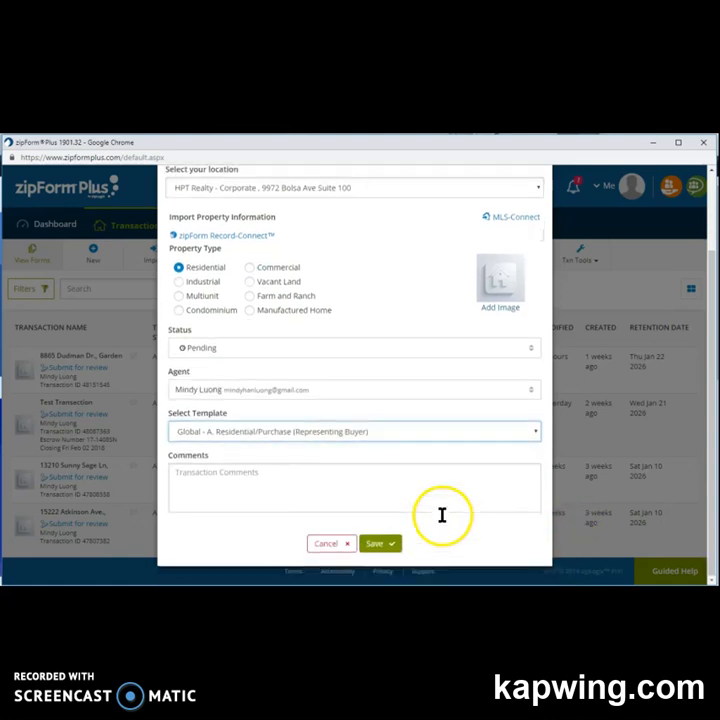
Save the new transaction.
click(388, 548)
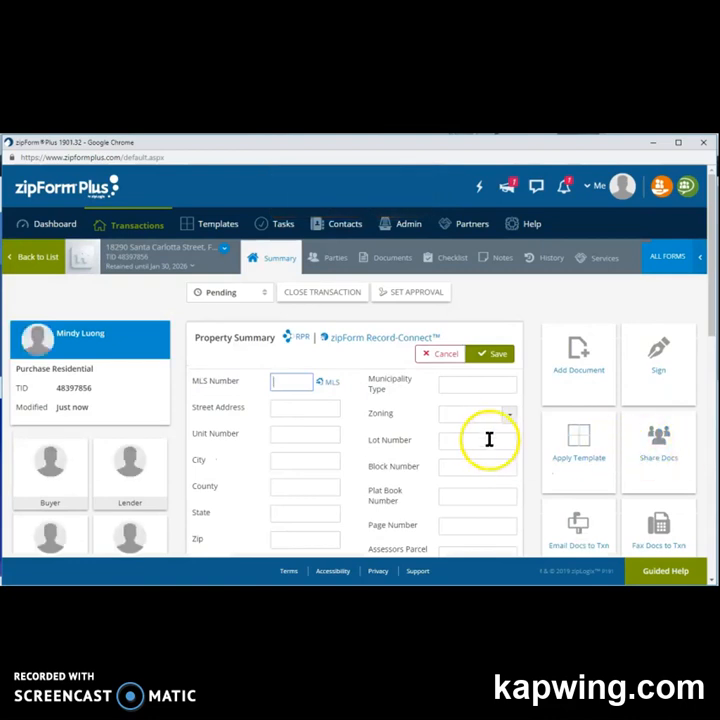
scroll(489, 433, down, 2)
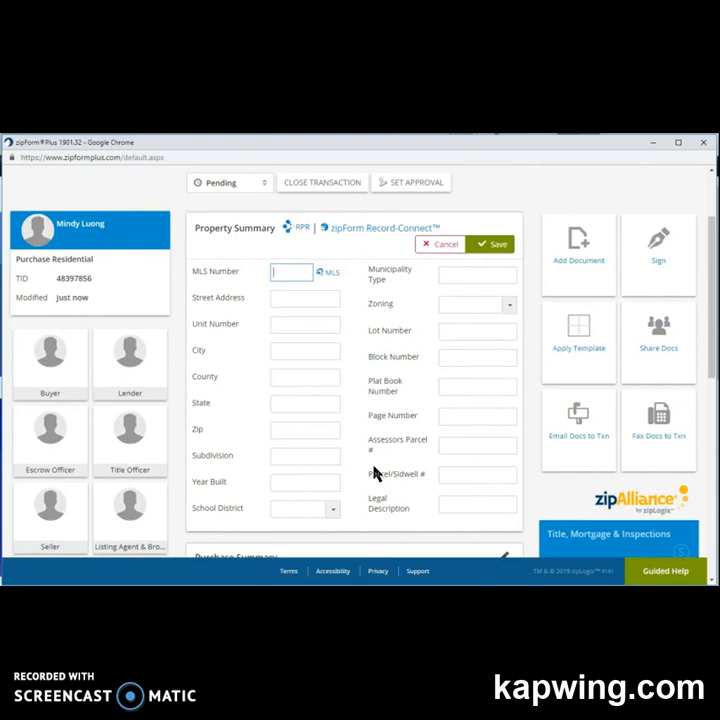
scroll(375, 474, up, 1)
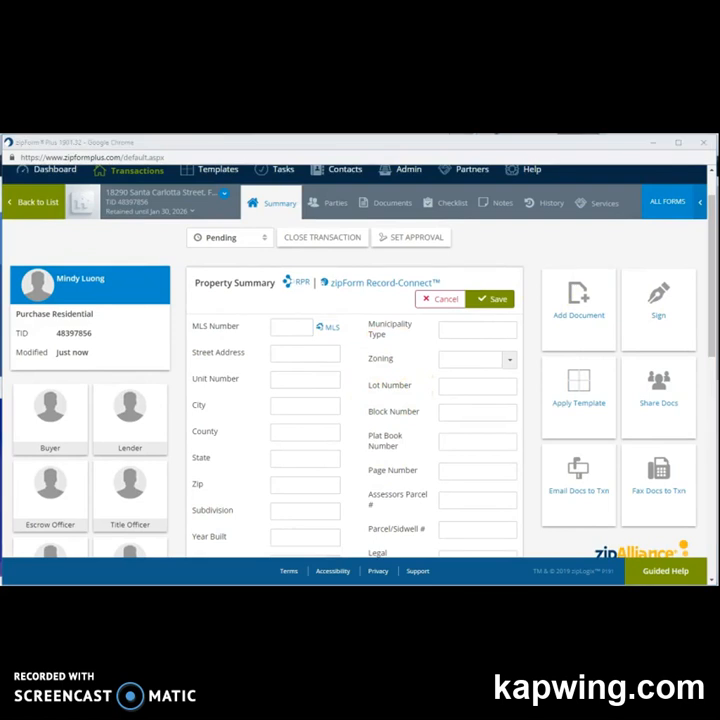
Paste the property's street address and city Fountain Valley into the Property Summary.
click(317, 354)
key(ctrl+v)
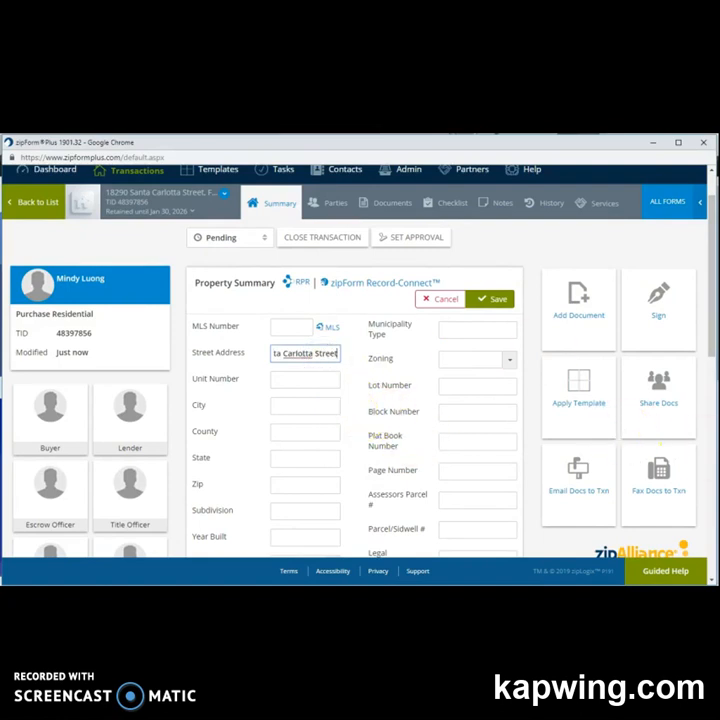
key(alt+Tab)
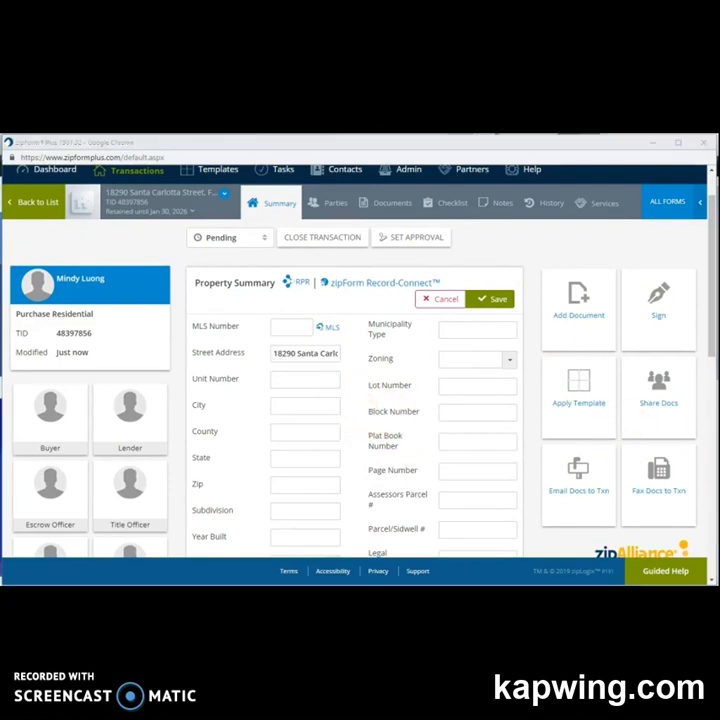
click(284, 405)
text(Fountain Valley)
Enter county Orange, state CA and zip 92708, then scroll to Purchase Summary.
click(291, 433)
text(Orange)
click(317, 456)
text(CA)
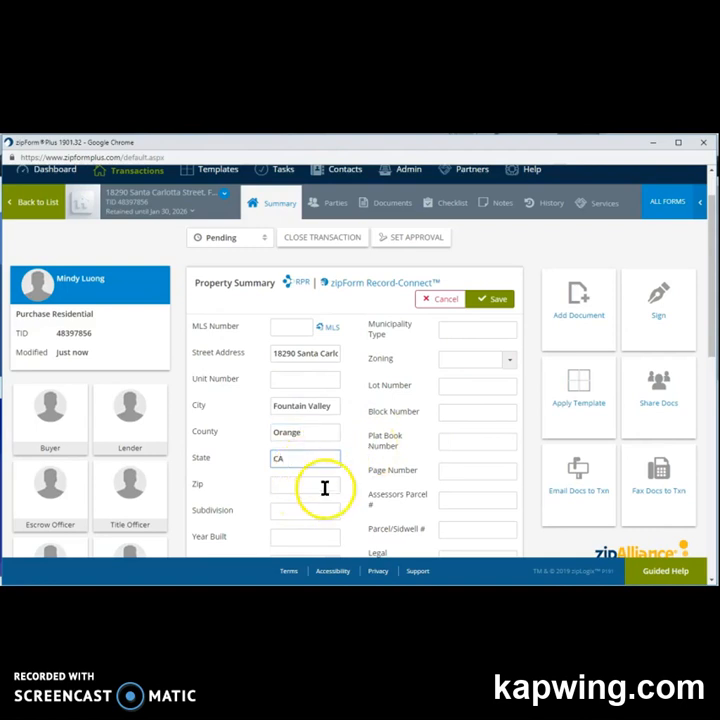
key(alt+Tab)
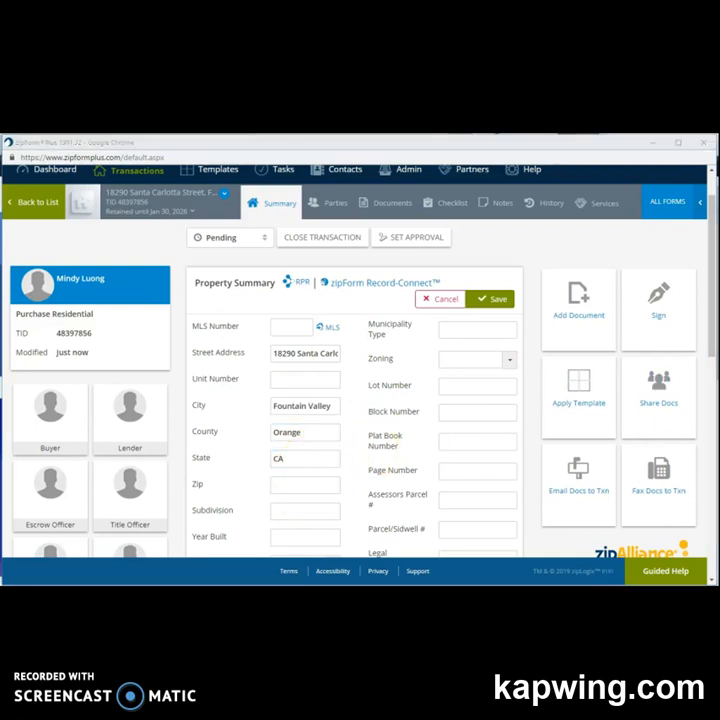
click(285, 485)
text(92708)
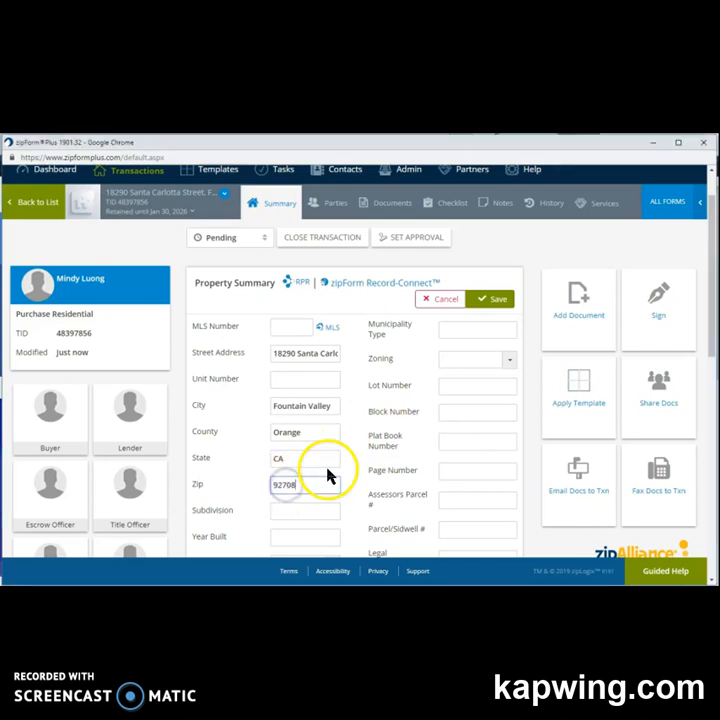
scroll(329, 463, down, 3)
drag(297, 320, 204, 431)
scroll(204, 431, down, 2)
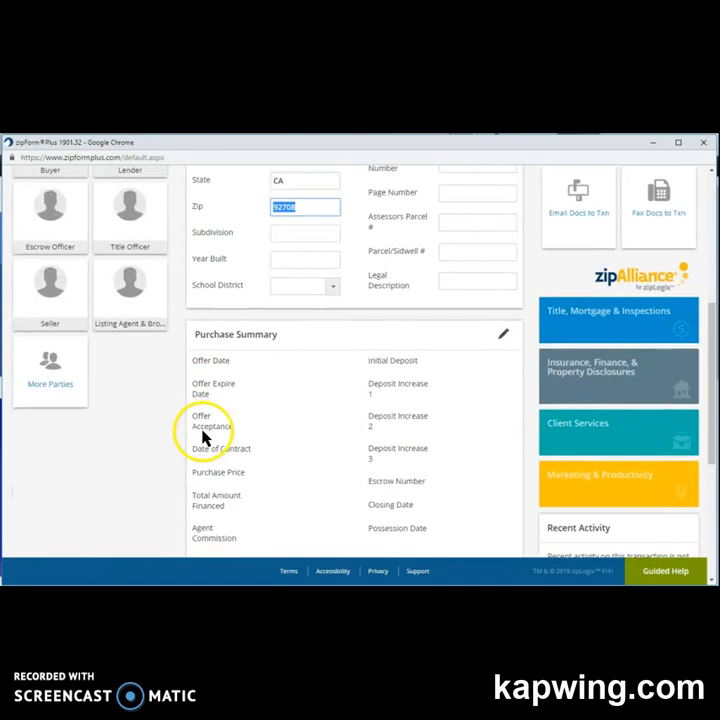
scroll(205, 433, down, 1)
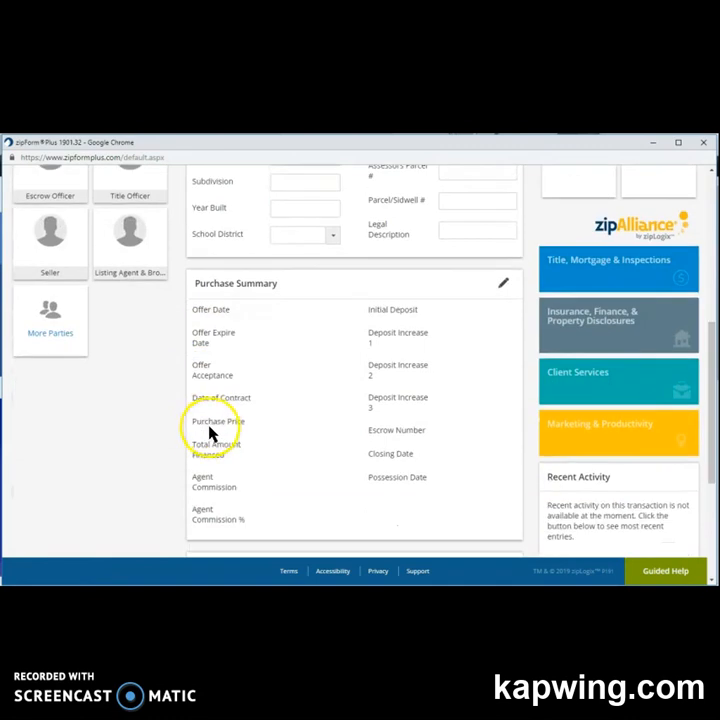
Edit the Purchase Summary and set Offer Acceptance to January 15, 2019.
click(508, 287)
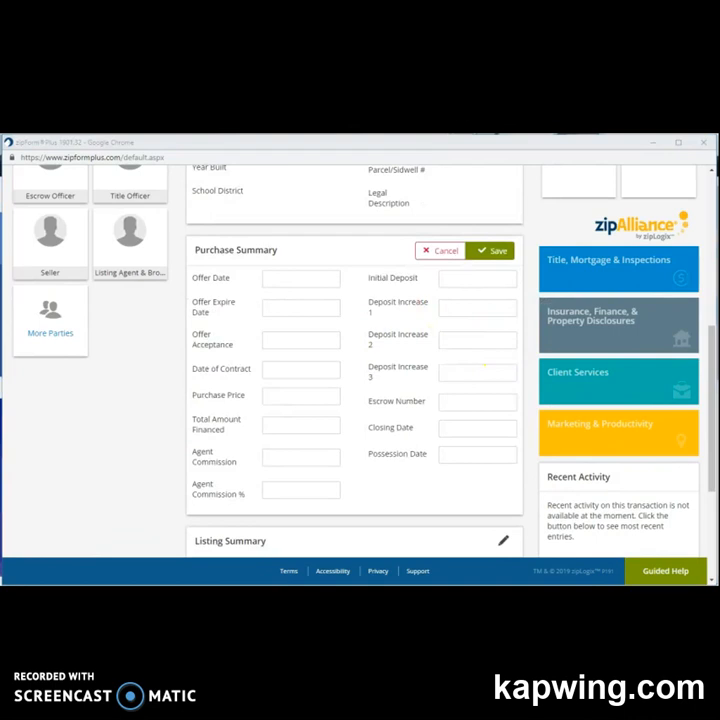
click(306, 341)
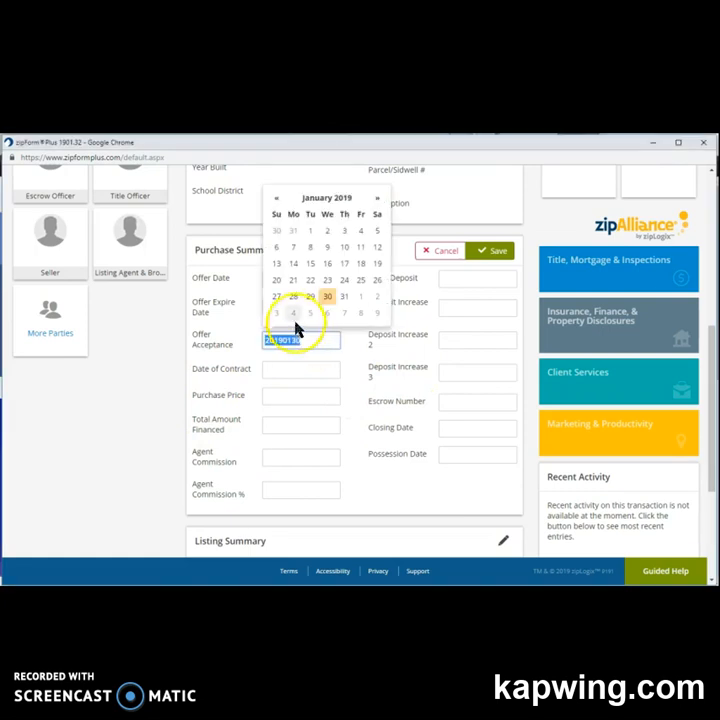
click(311, 263)
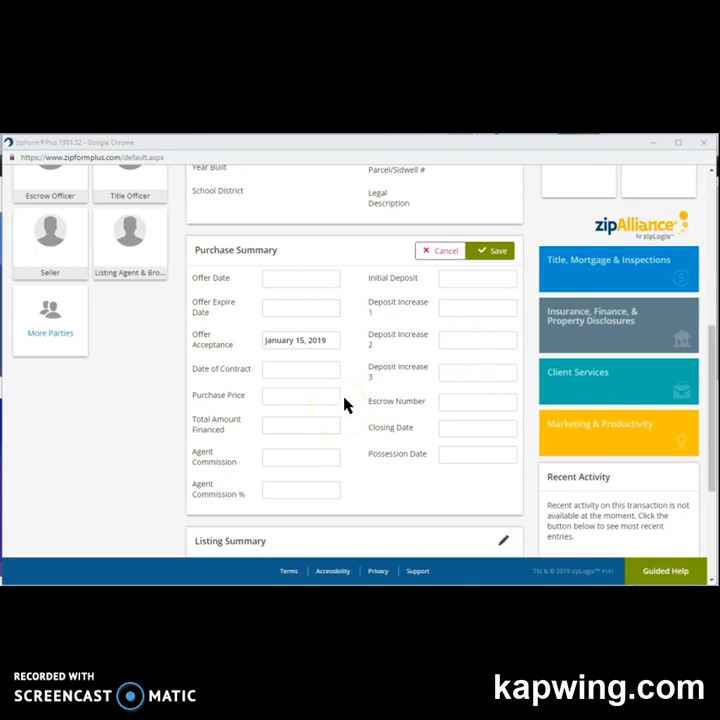
Set the Closing Date to February 16, 2019 and save the Purchase Summary.
scroll(344, 404, down, 1)
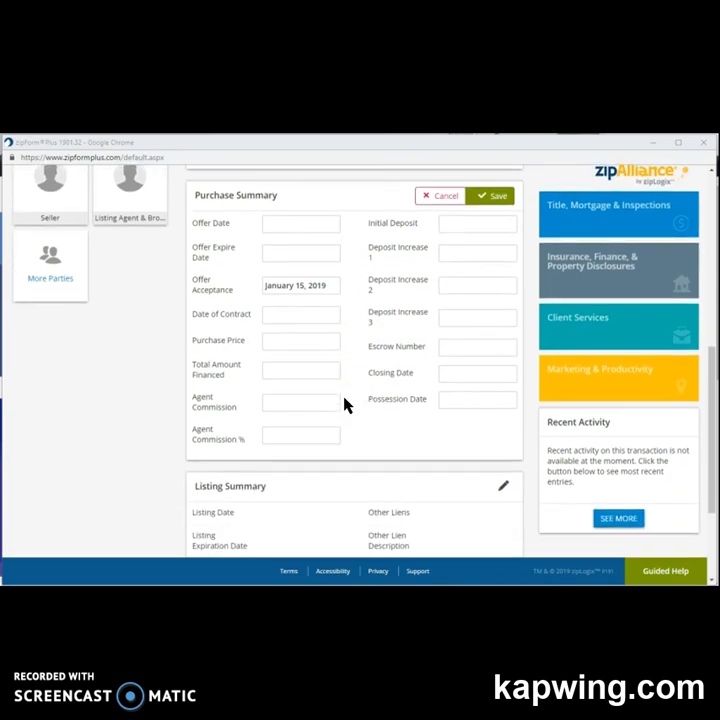
click(455, 372)
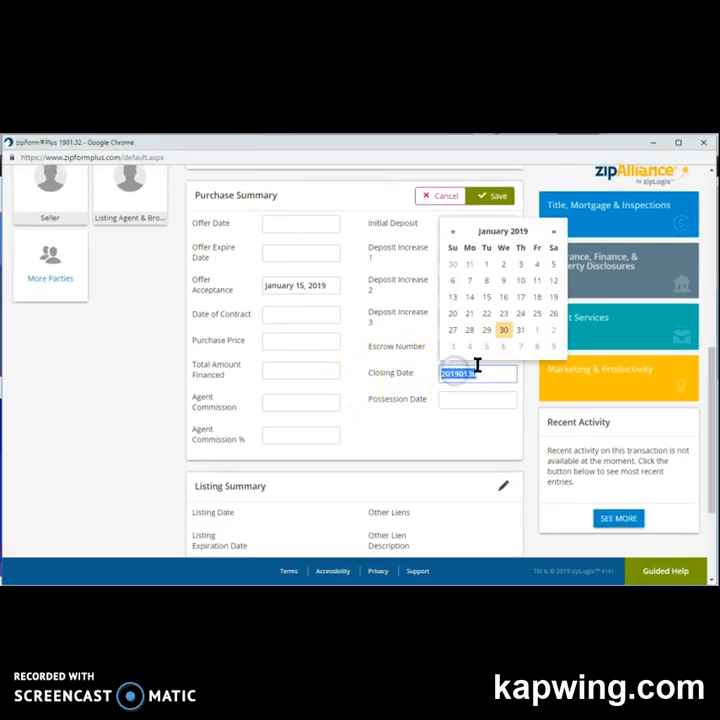
click(552, 233)
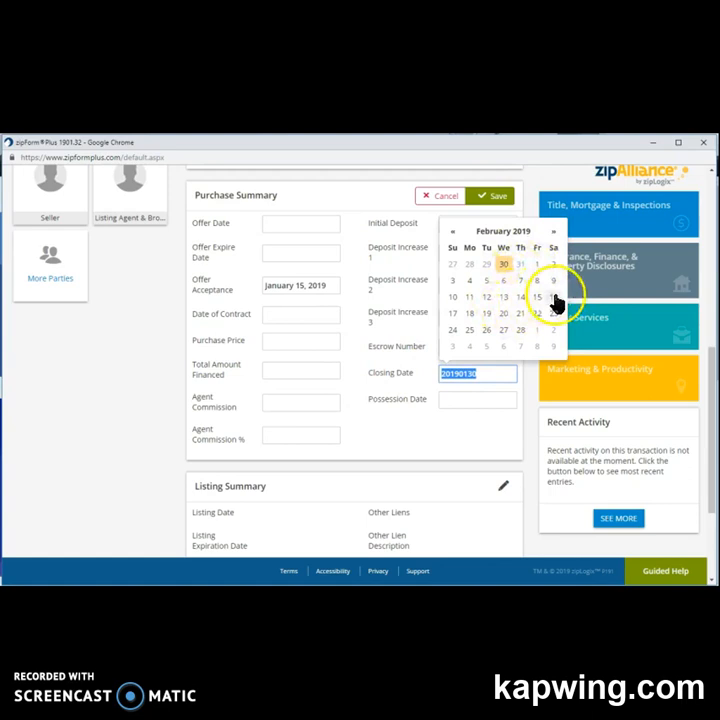
click(553, 297)
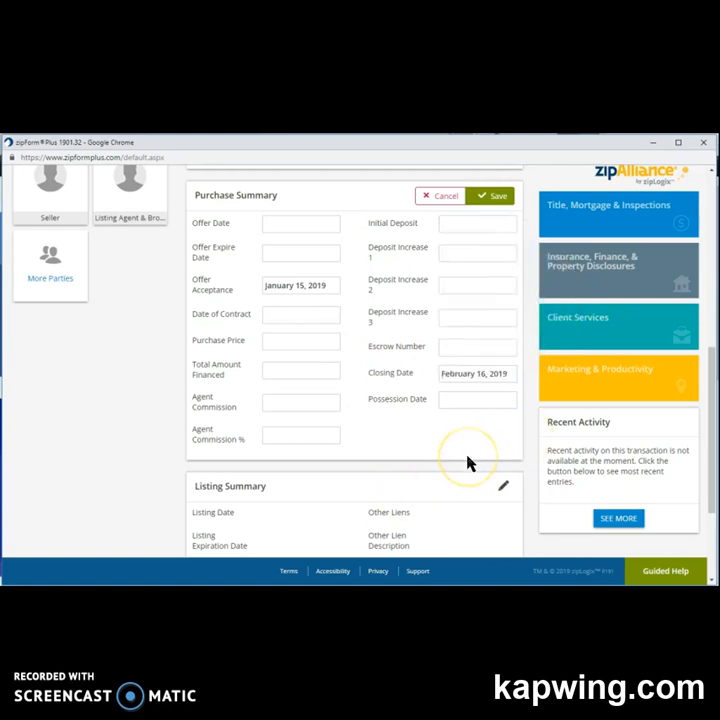
scroll(455, 286, up, 1)
click(486, 255)
scroll(471, 346, down, 3)
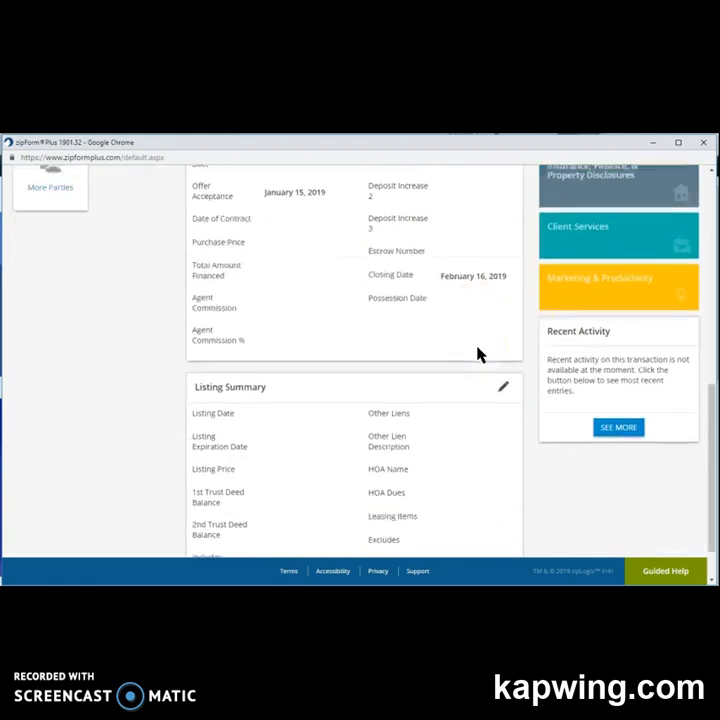
Open the Buyer One party form from the Buyer tile on the summary.
scroll(286, 350, down, 1)
scroll(265, 354, up, 3)
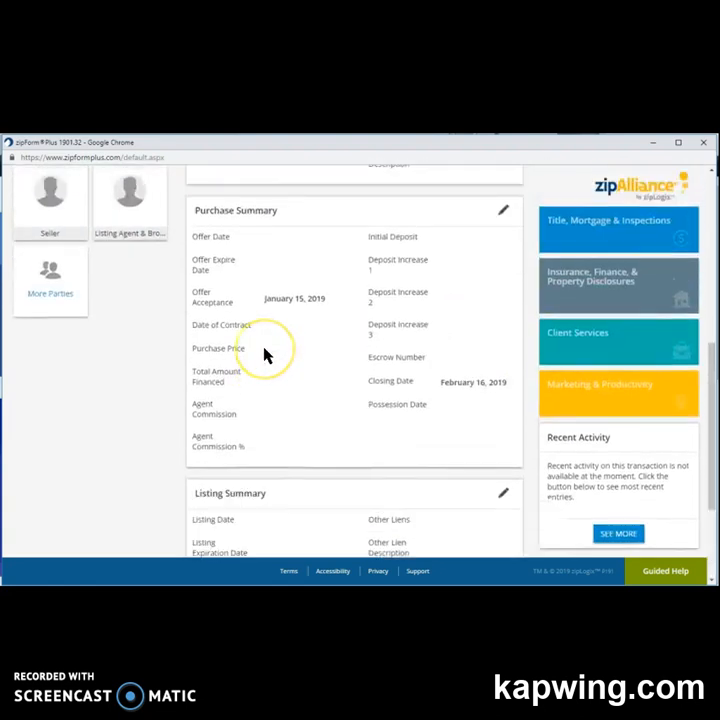
scroll(265, 354, up, 6)
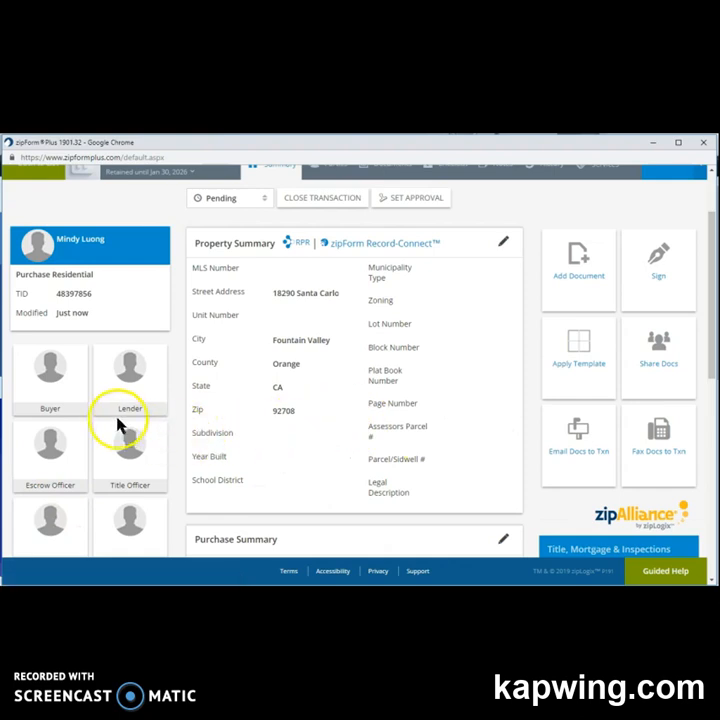
click(50, 407)
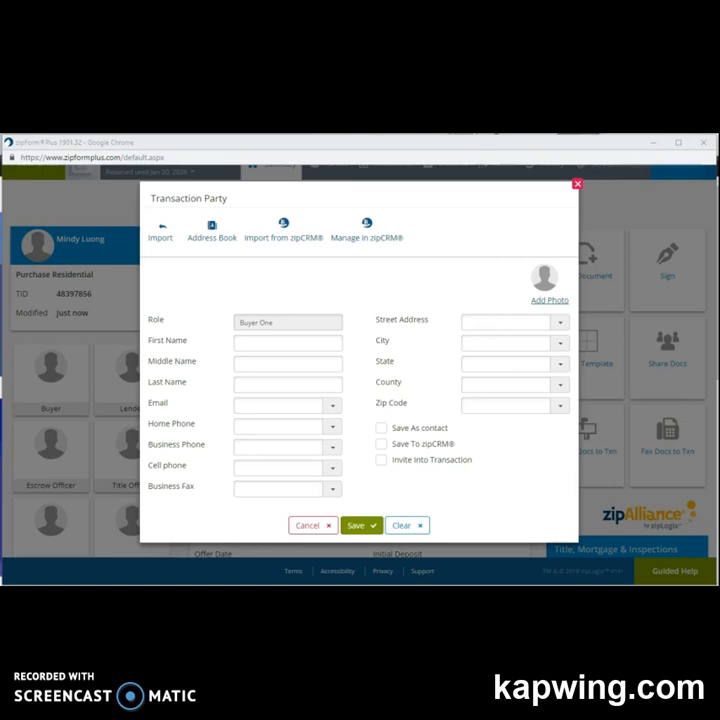
Enter the buyer's first and last name, correct the last name's first letter, and save.
click(285, 343)
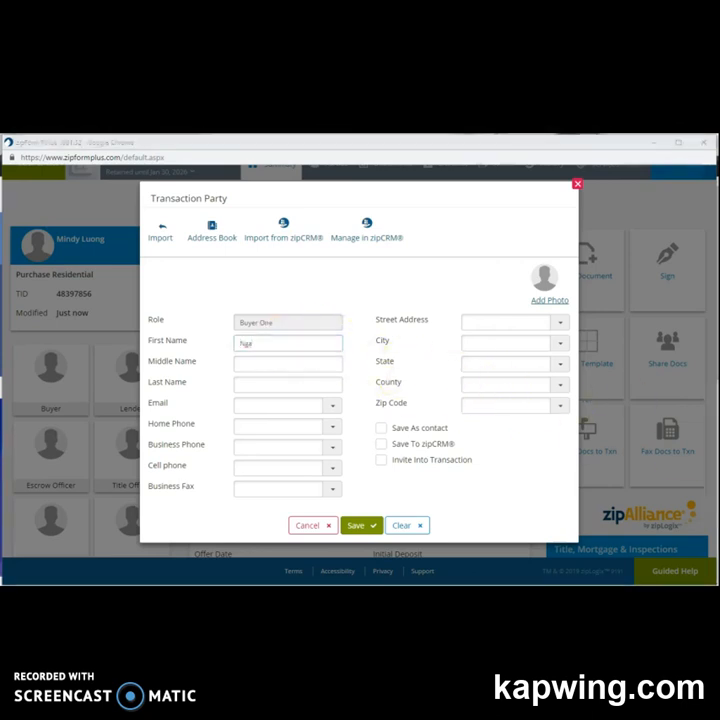
click(268, 387)
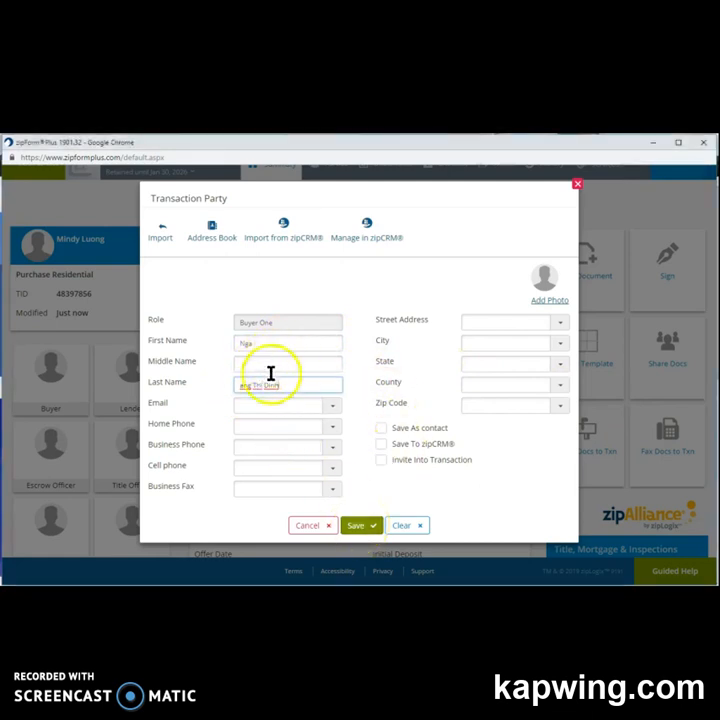
click(238, 386)
text(H)
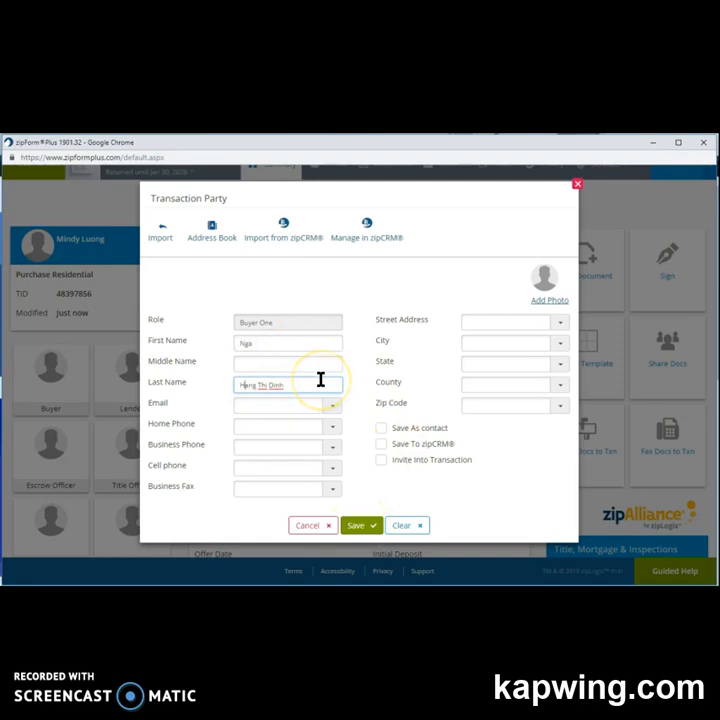
click(358, 525)
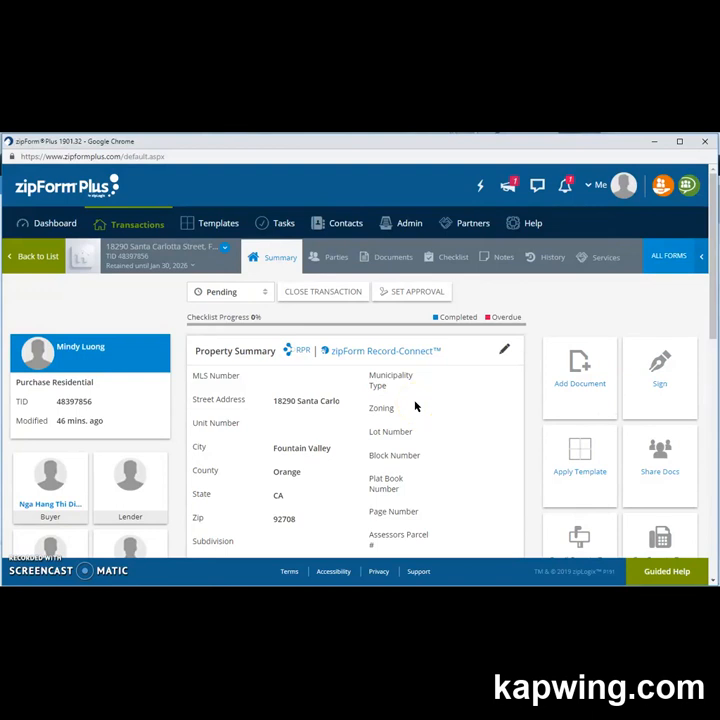
scroll(415, 405, down, 3)
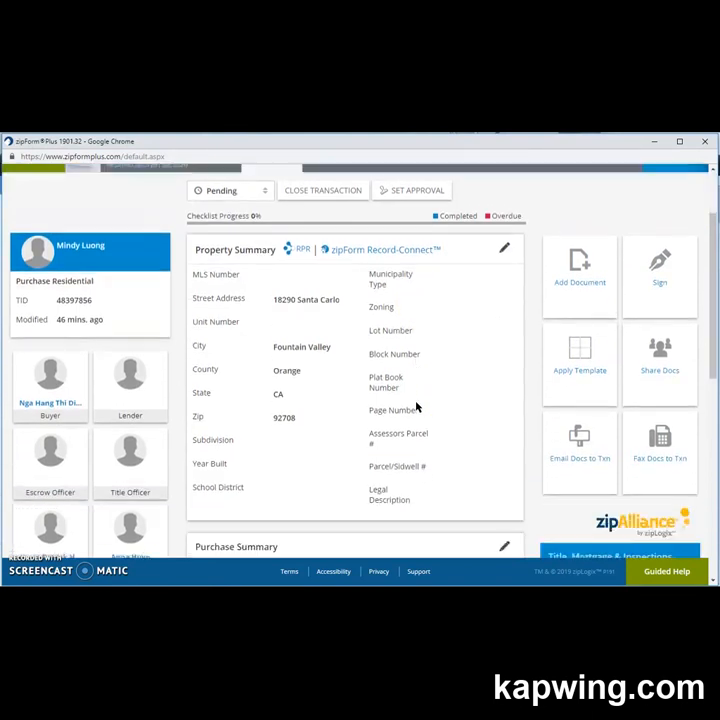
scroll(417, 406, down, 2)
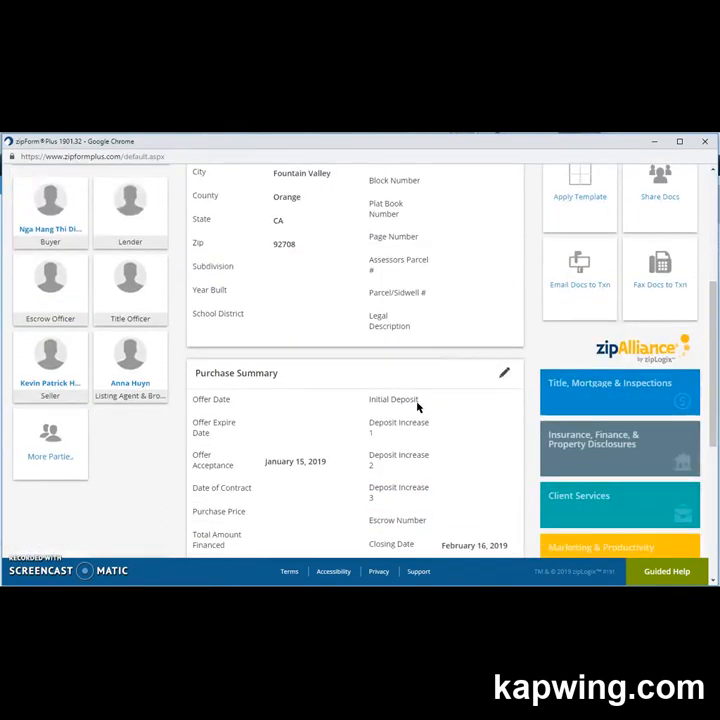
scroll(396, 423, up, 1)
scroll(398, 425, up, 1)
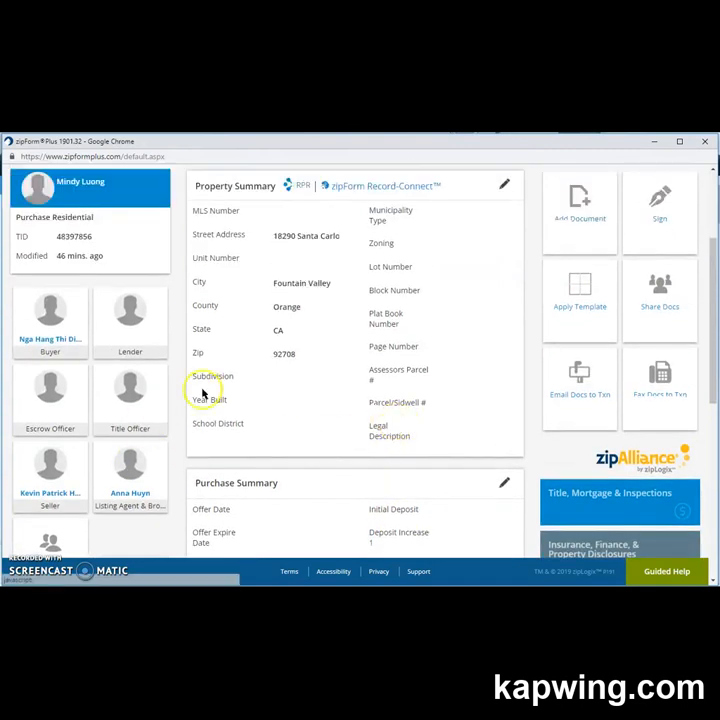
scroll(273, 410, up, 2)
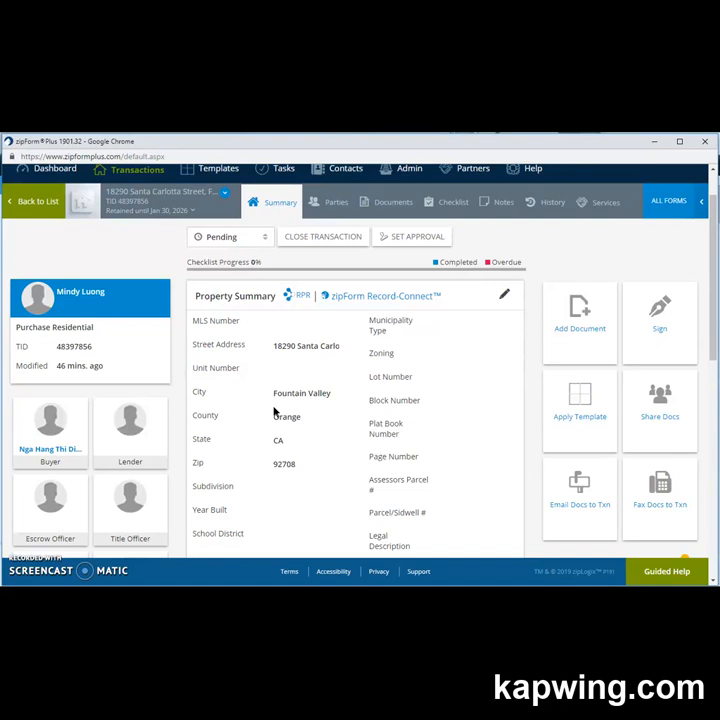
scroll(257, 360, up, 1)
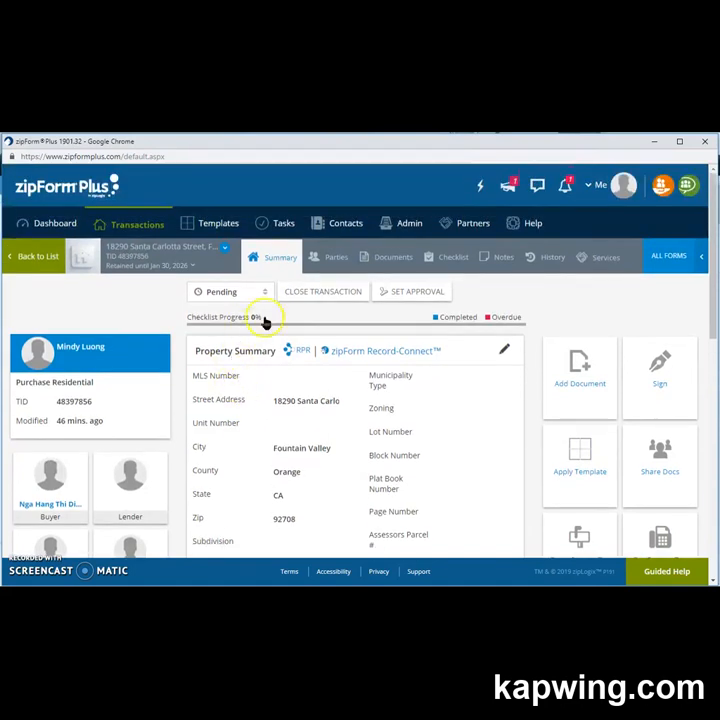
Show the Buy Side parties, then open and close the empty Buyer Two form.
click(335, 258)
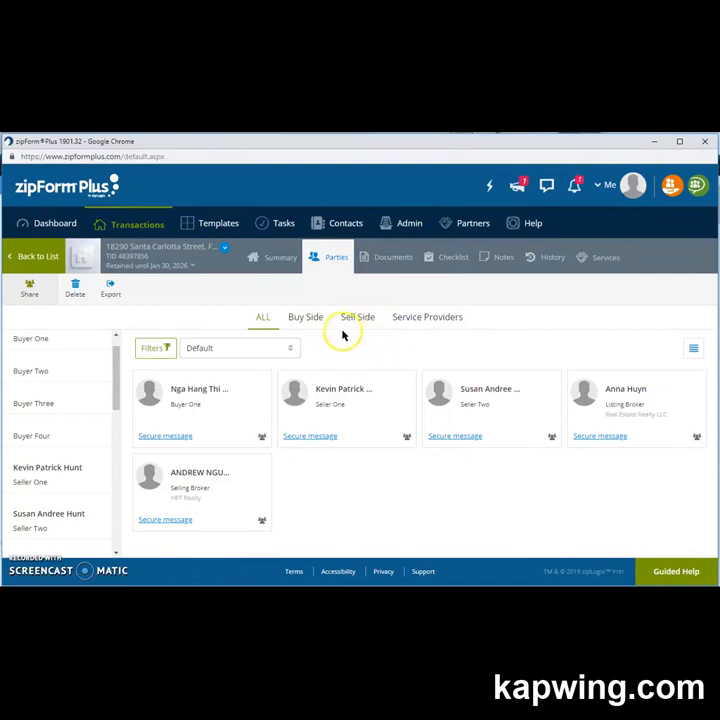
click(306, 318)
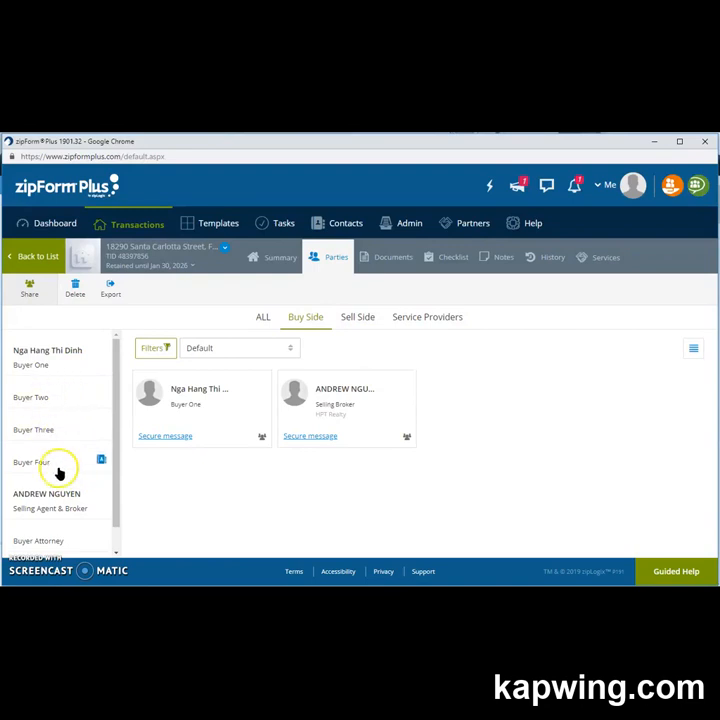
click(48, 401)
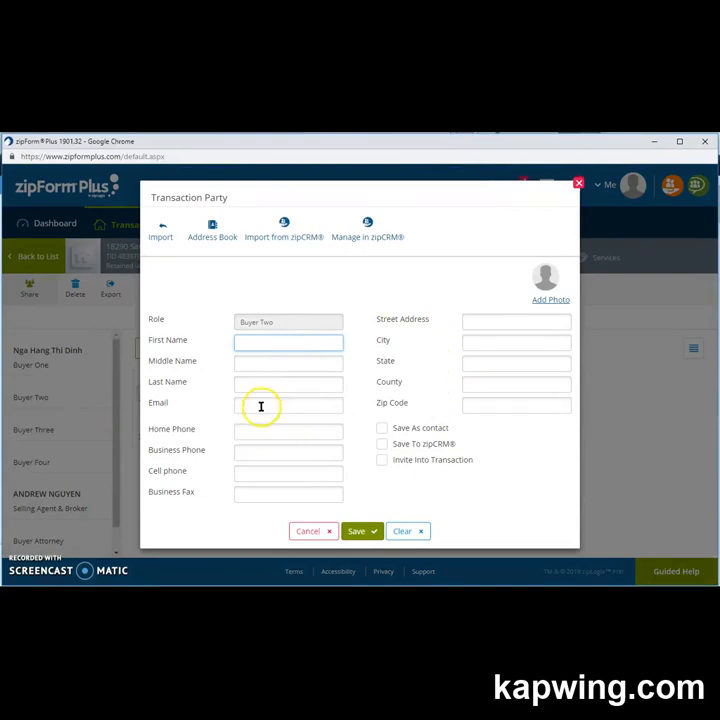
click(577, 185)
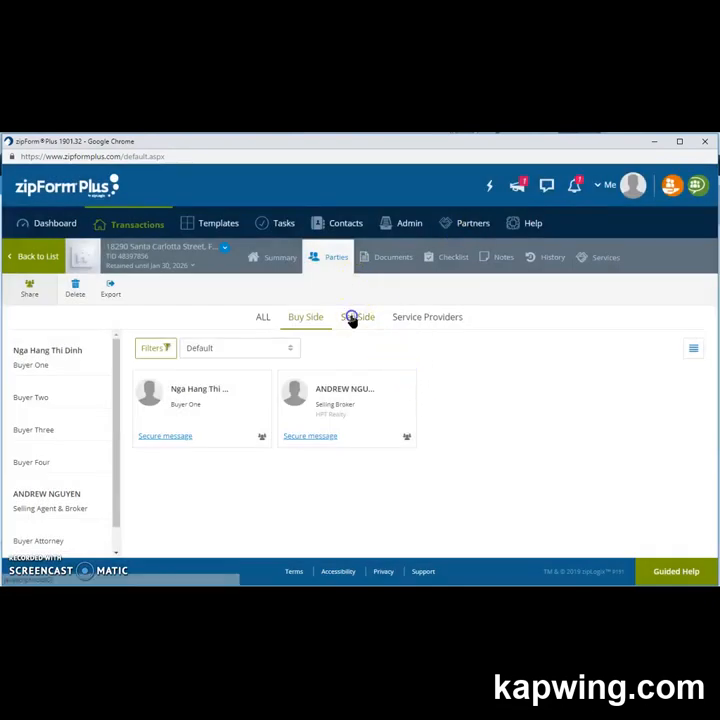
Filter to Sell Side parties and save the Seller Two details.
click(352, 318)
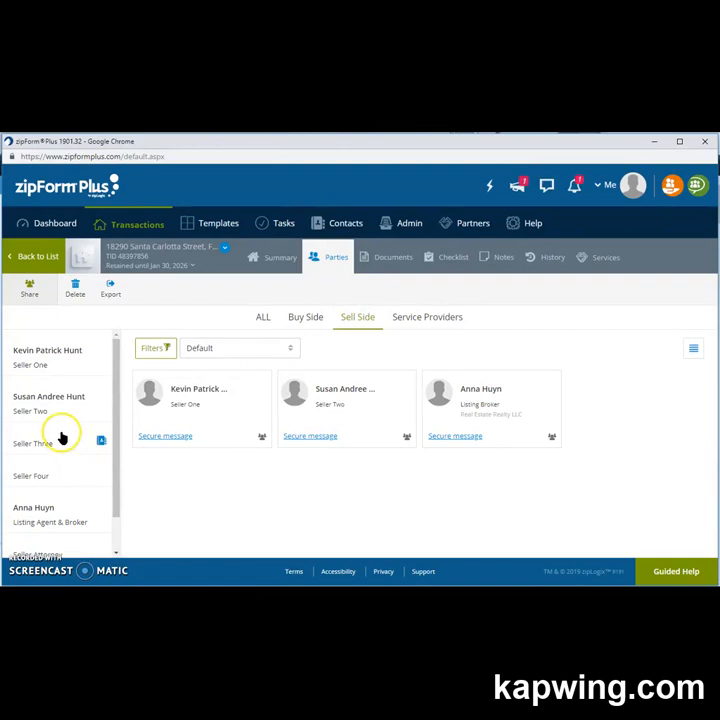
click(104, 409)
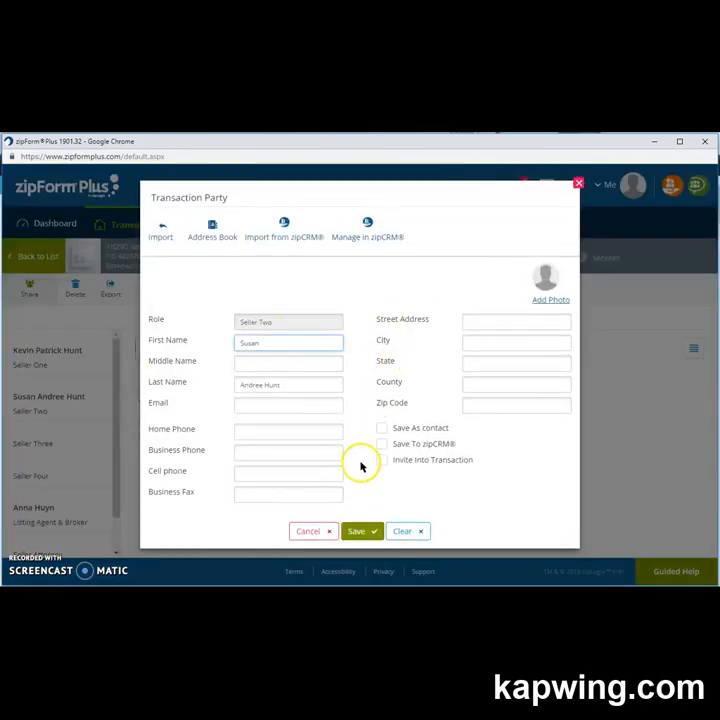
click(366, 531)
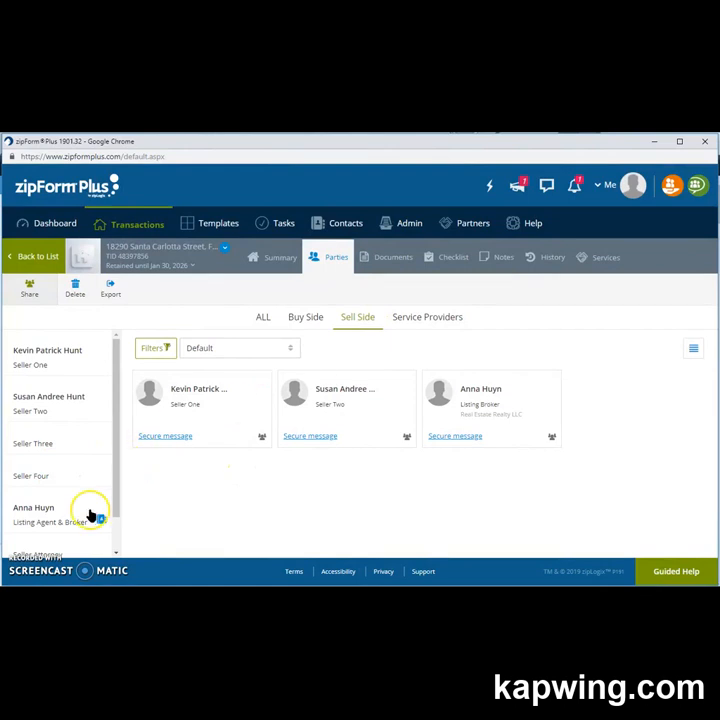
Review the listing broker's party details and close them without changes.
scroll(77, 514, down, 1)
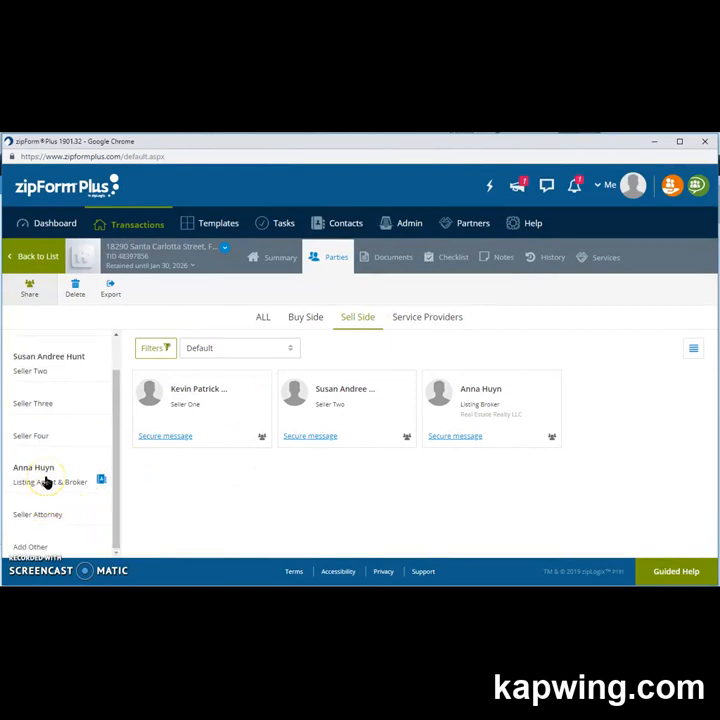
click(45, 481)
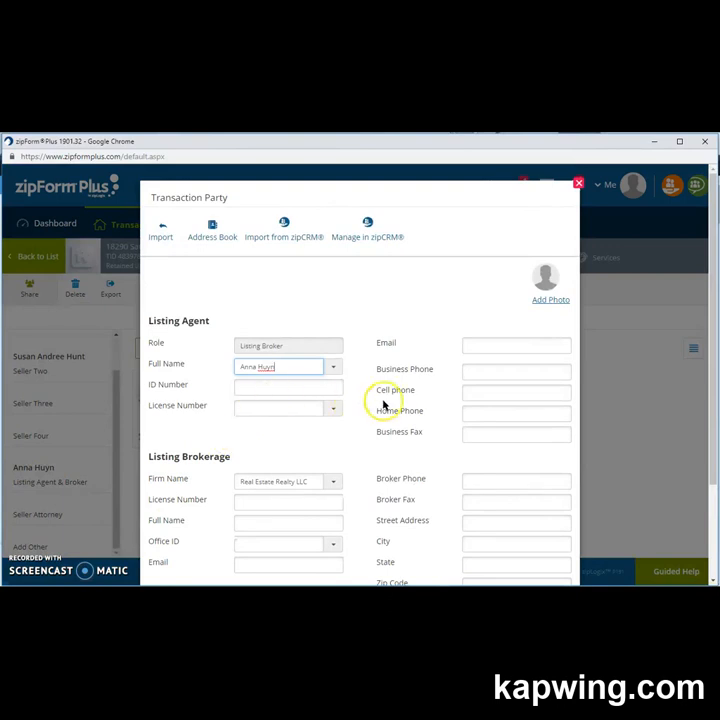
scroll(388, 412, down, 1)
scroll(388, 415, down, 1)
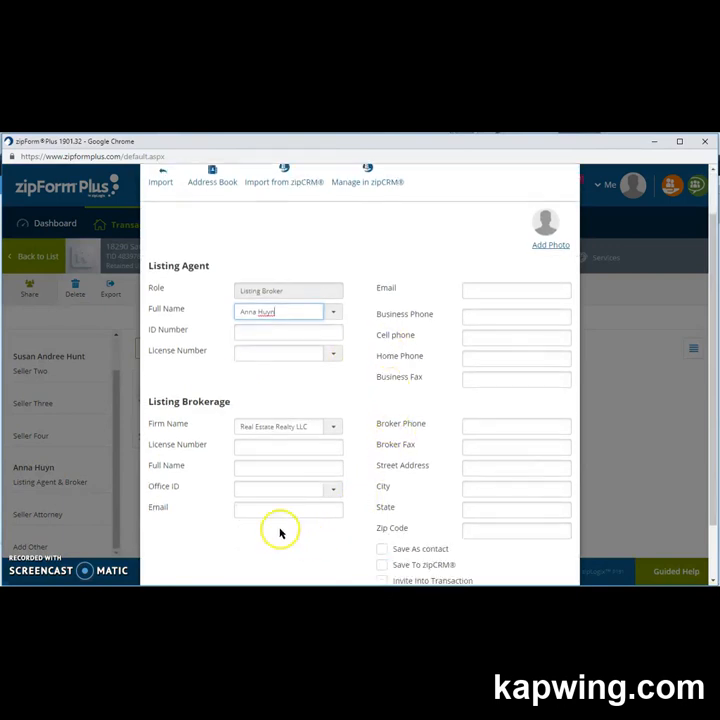
scroll(363, 431, down, 2)
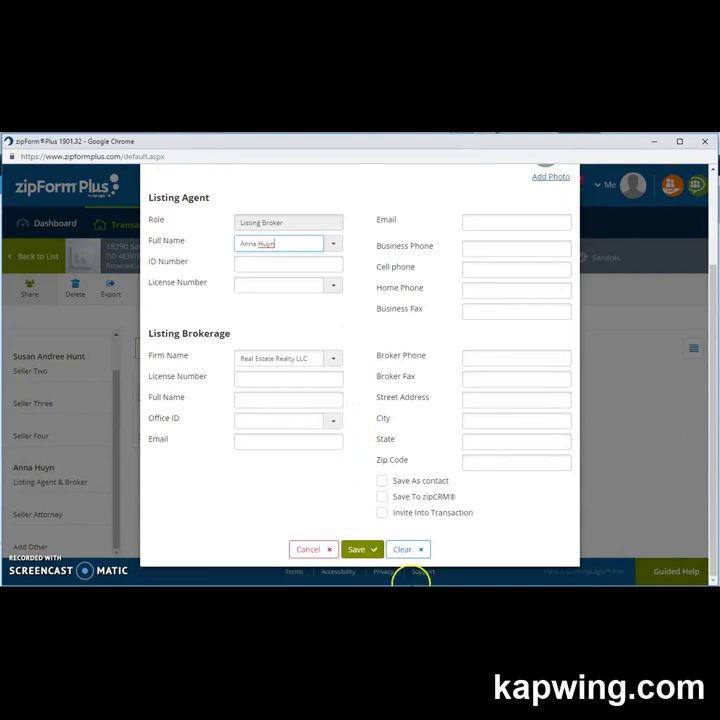
scroll(490, 386, up, 5)
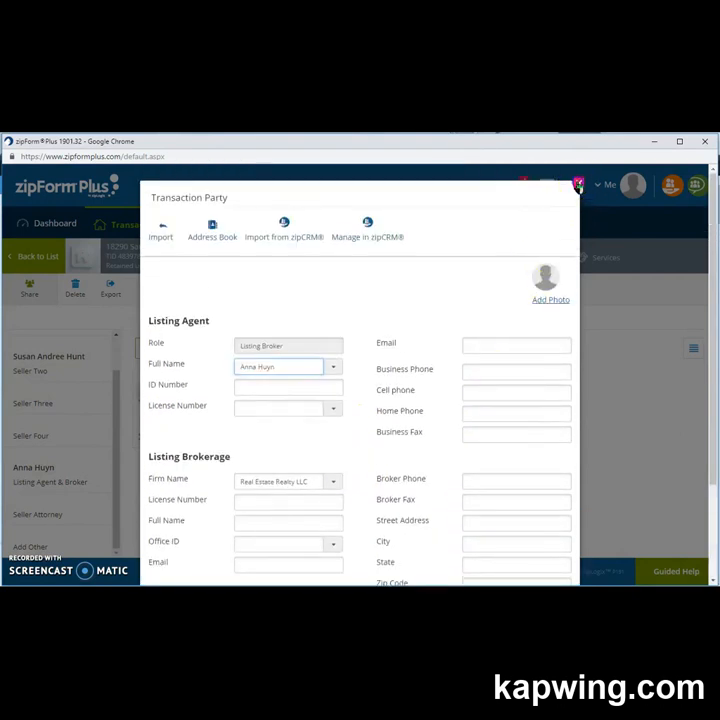
click(574, 180)
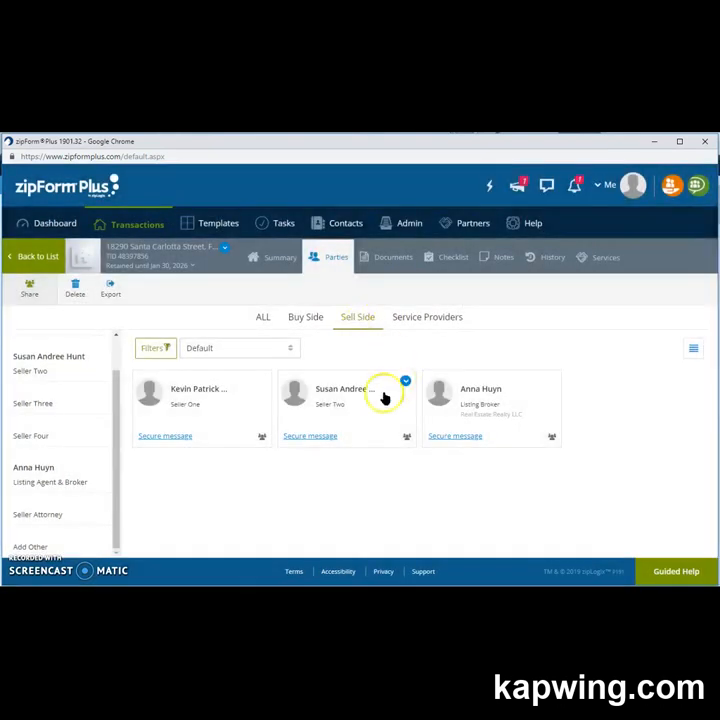
click(307, 320)
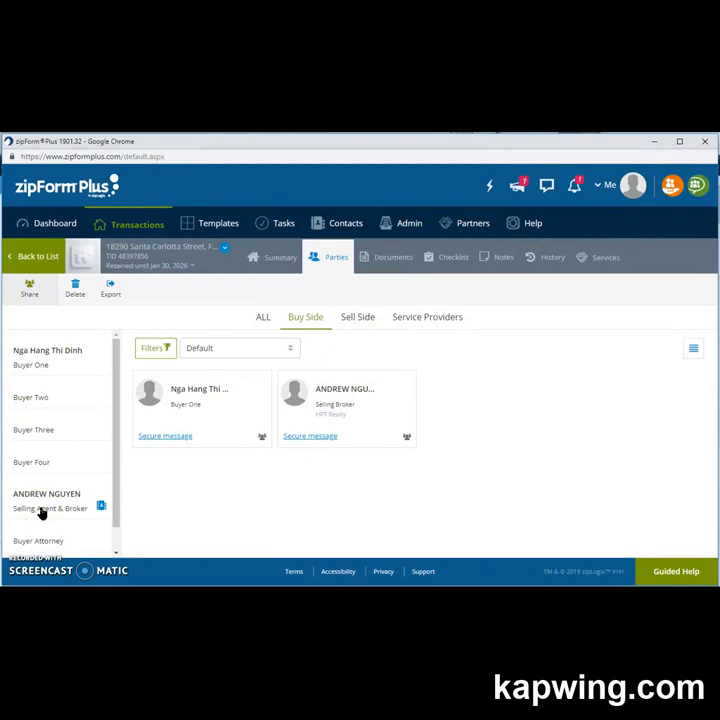
click(42, 512)
scroll(407, 342, down, 1)
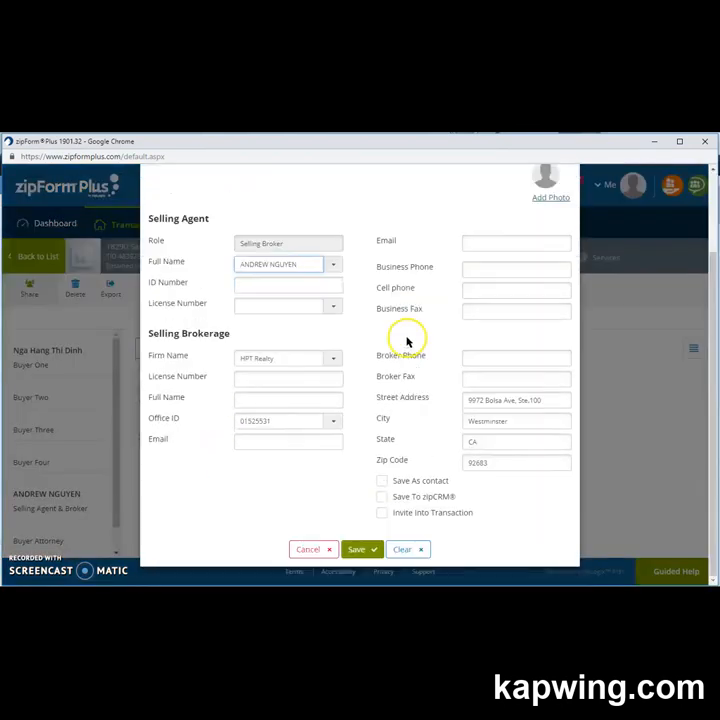
scroll(389, 469, up, 1)
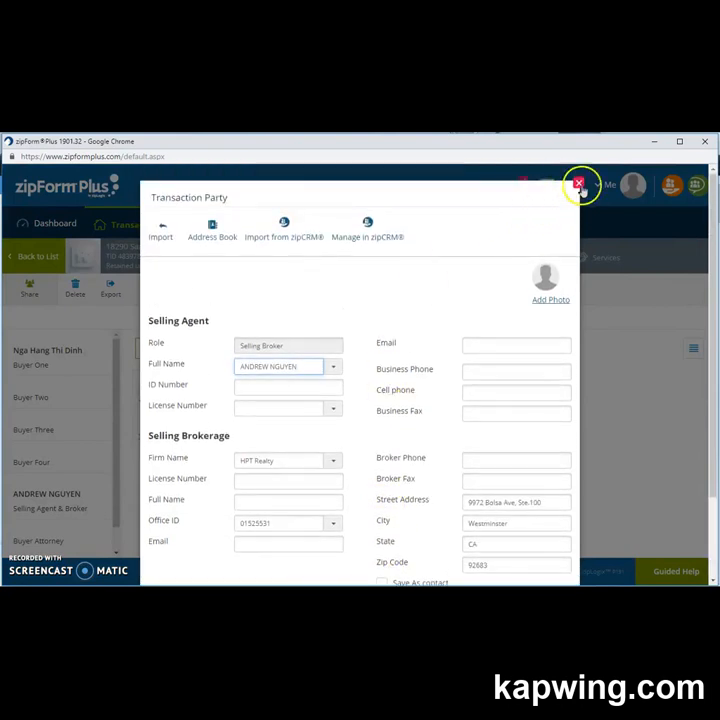
click(579, 184)
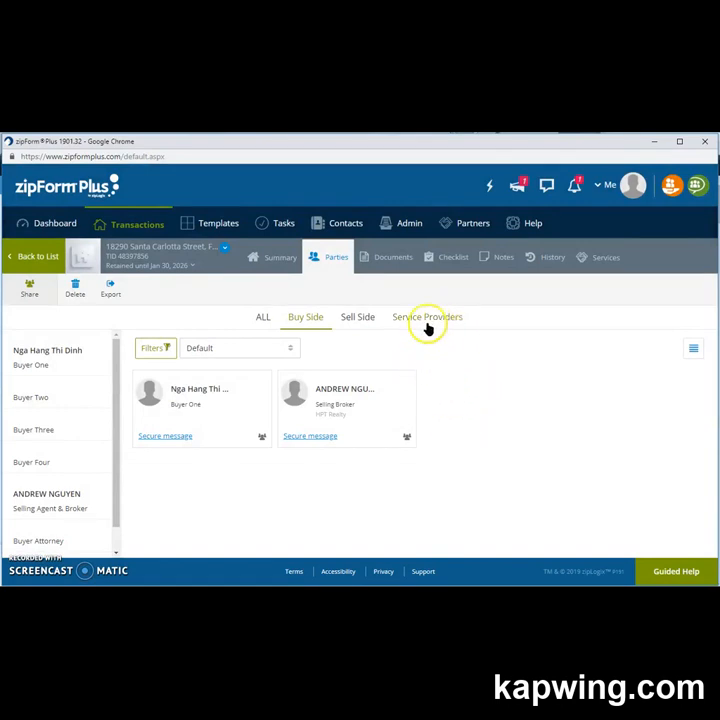
Look over the Property, Purchase and Listing sections on the Summary page, then bring up the Checklist.
click(278, 259)
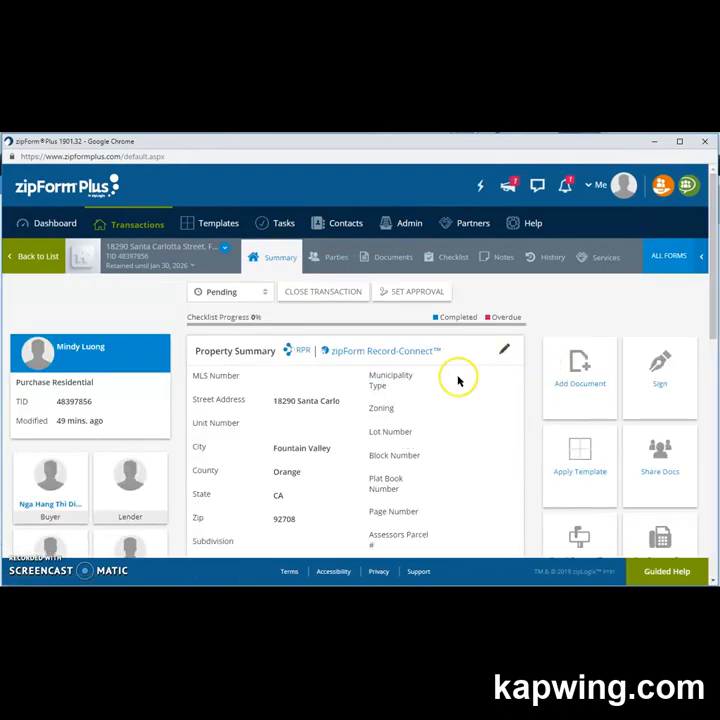
scroll(456, 381, down, 6)
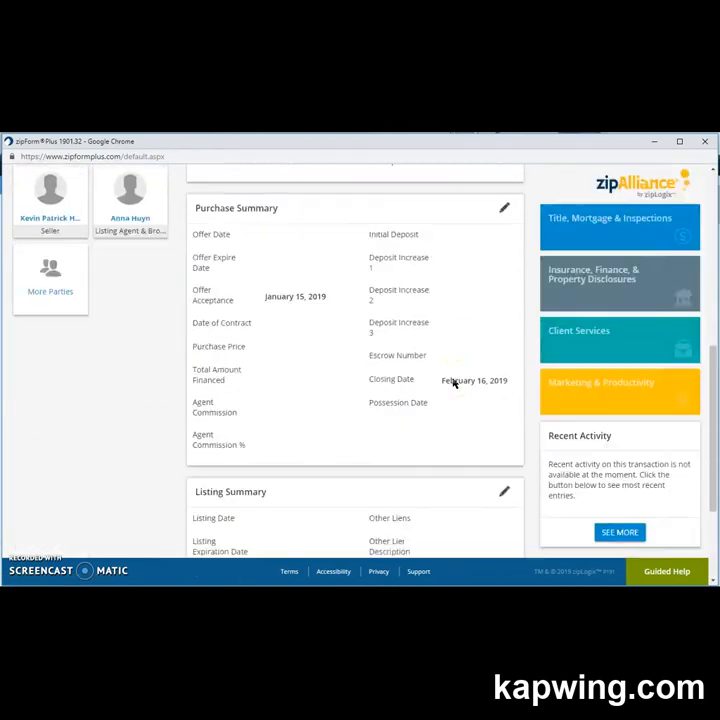
scroll(454, 383, down, 2)
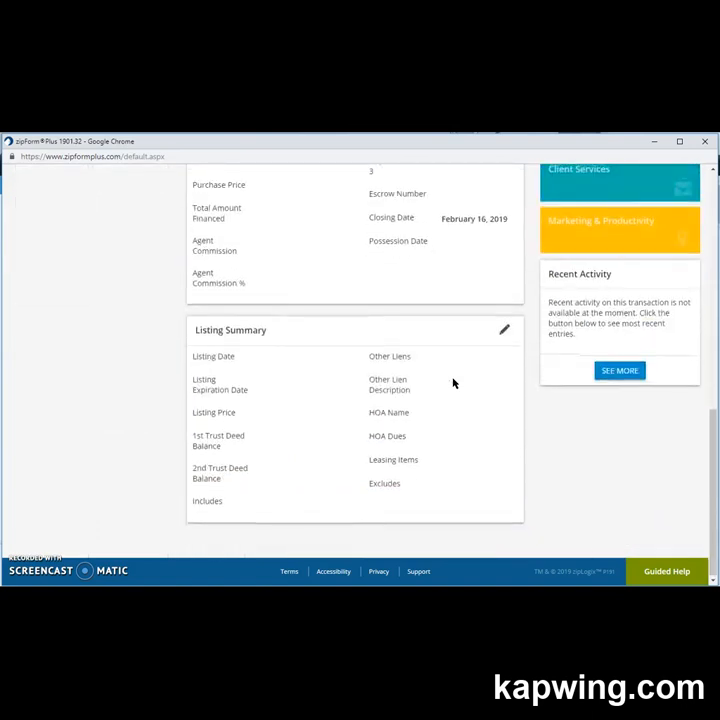
scroll(453, 383, up, 8)
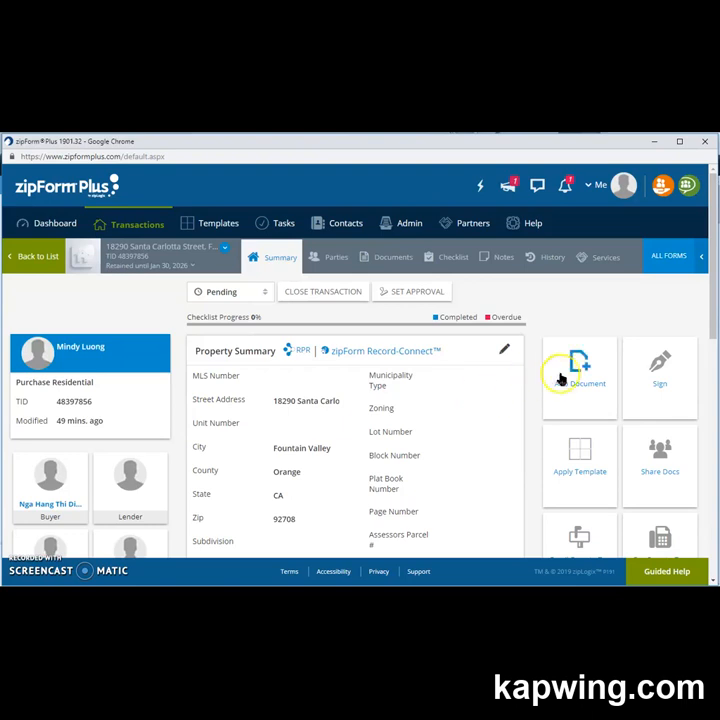
click(588, 490)
click(576, 493)
click(579, 486)
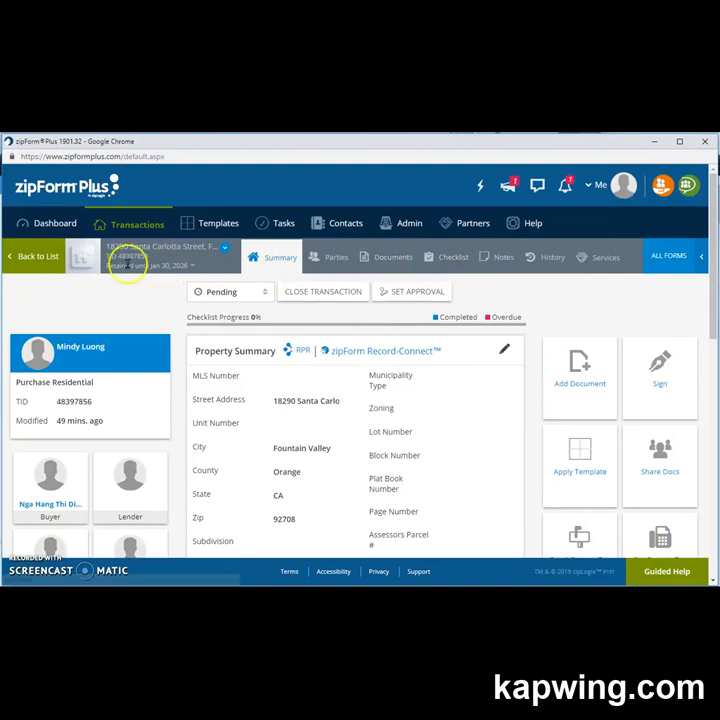
click(453, 257)
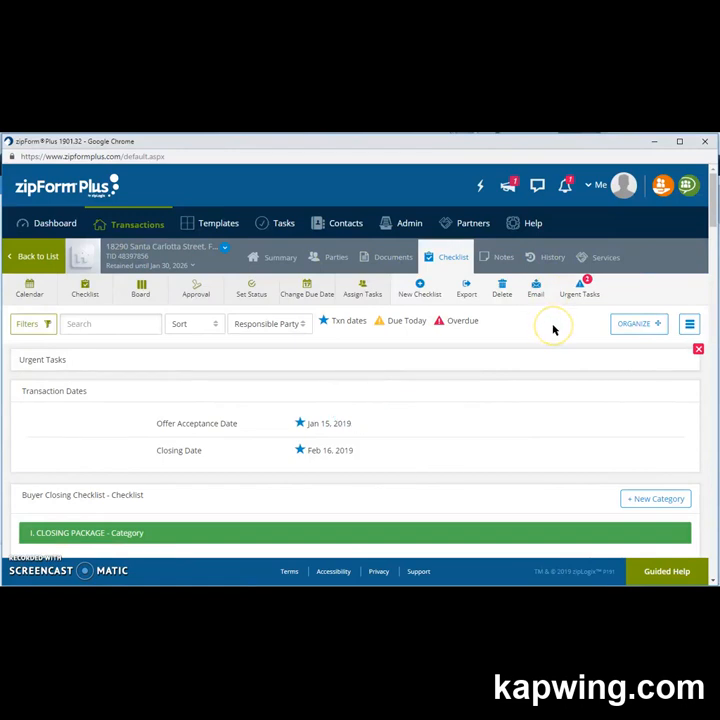
Scroll through the Buyer Closing Checklist categories and return to the Closing Package tasks due Feb 14–17, 2019.
scroll(553, 330, down, 5)
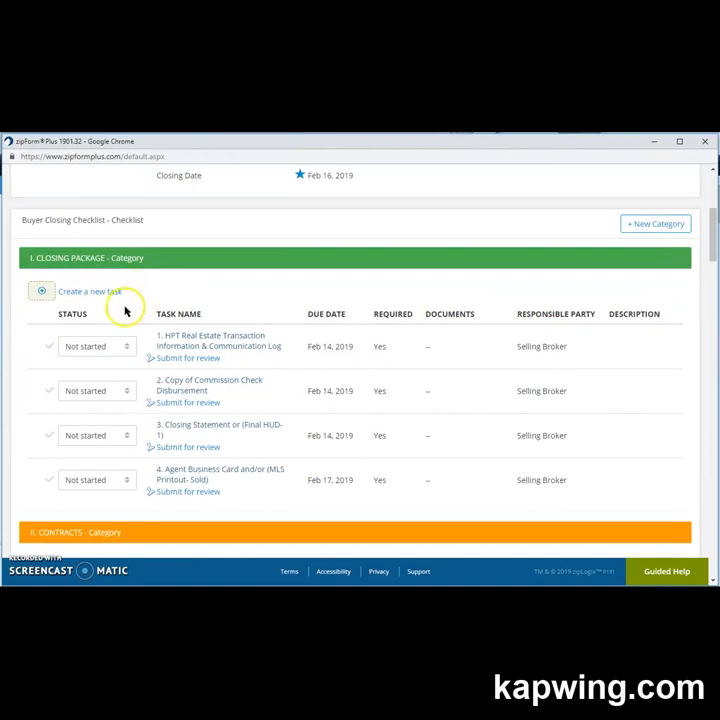
scroll(246, 416, down, 2)
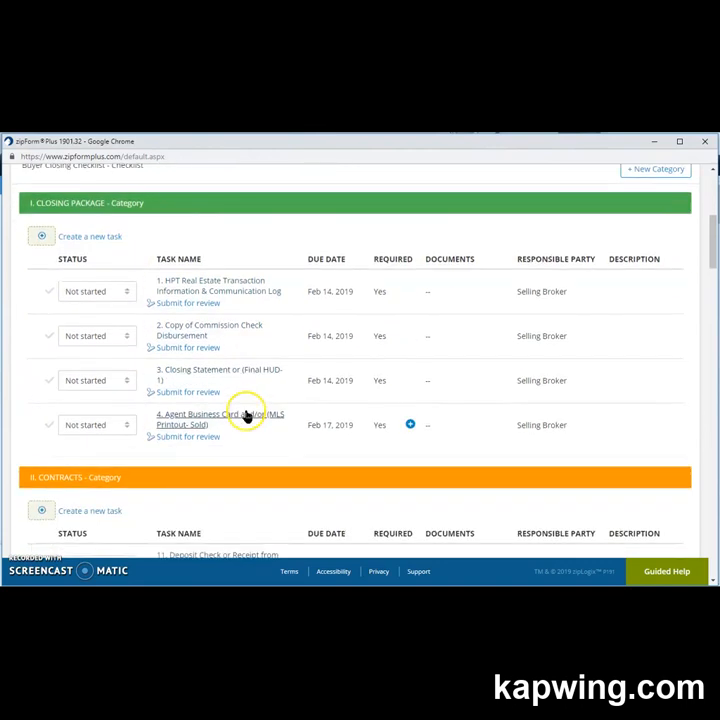
scroll(246, 416, down, 10)
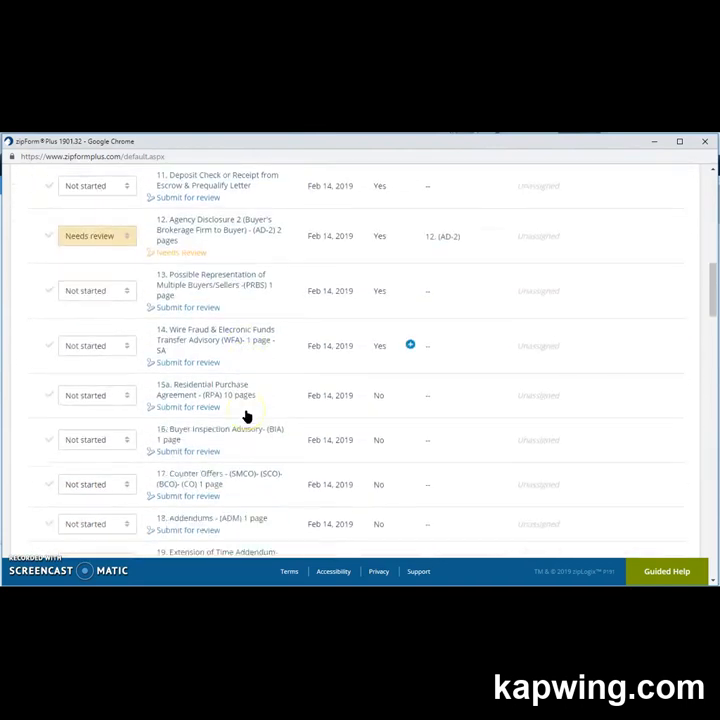
scroll(246, 416, down, 15)
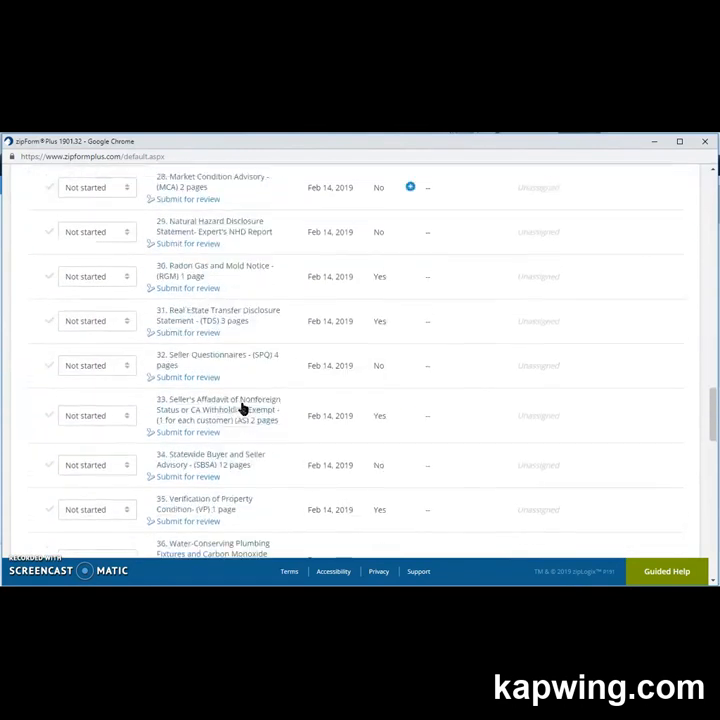
scroll(242, 405, down, 7)
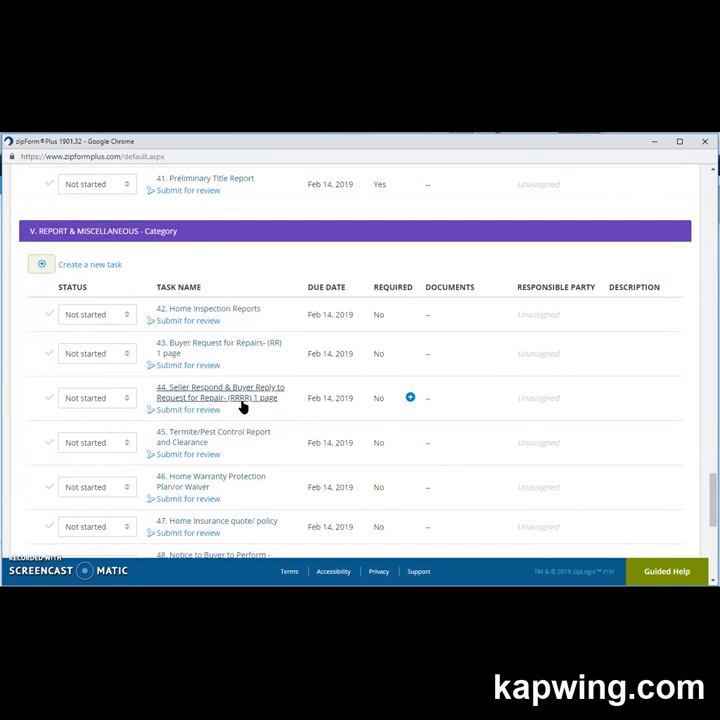
scroll(448, 450, up, 10)
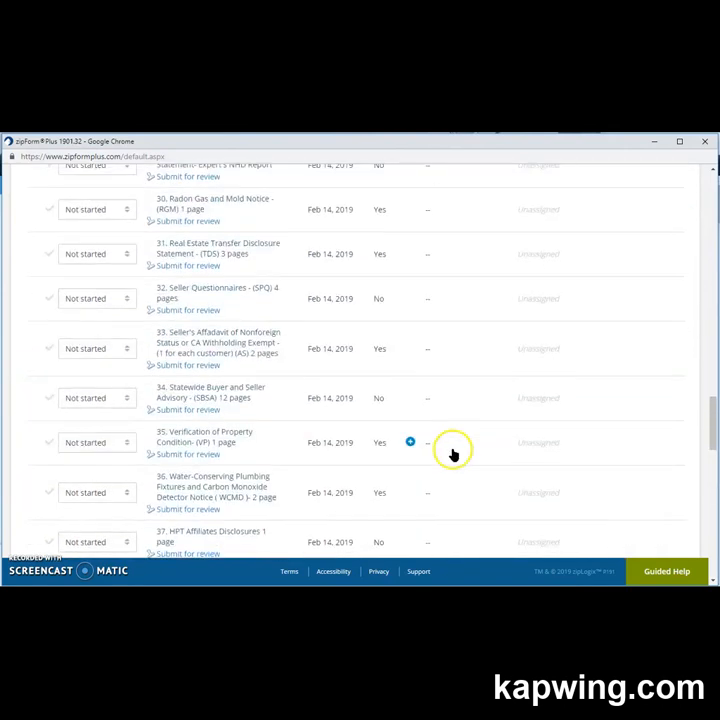
scroll(453, 453, up, 14)
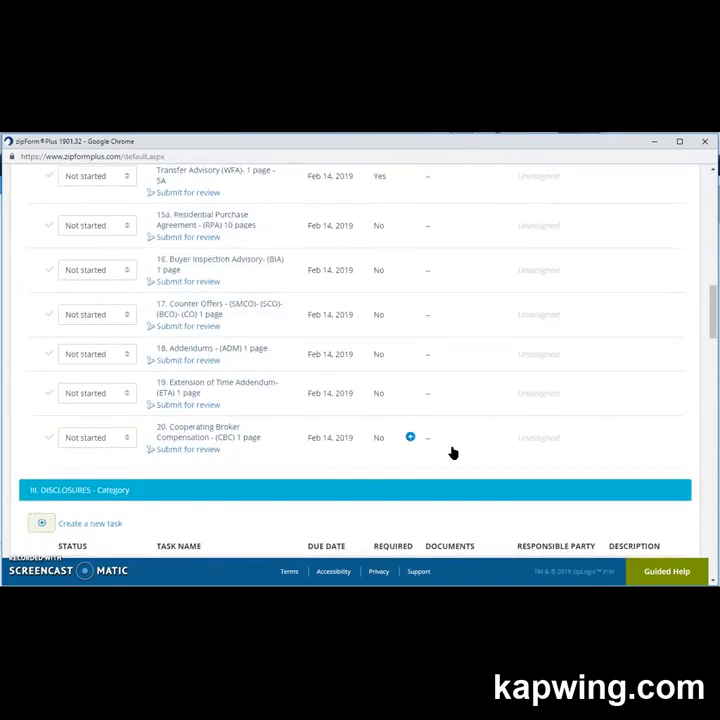
scroll(453, 453, up, 5)
click(455, 457)
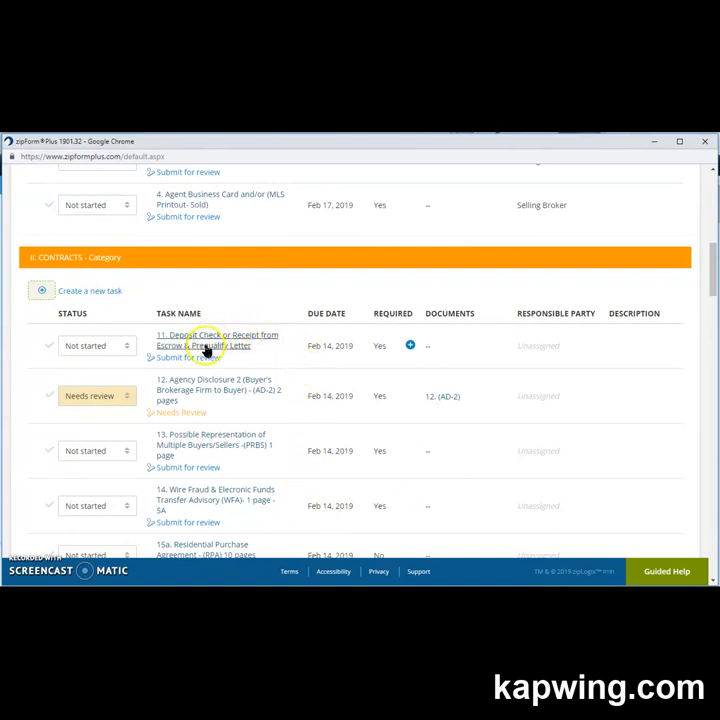
scroll(206, 349, up, 1)
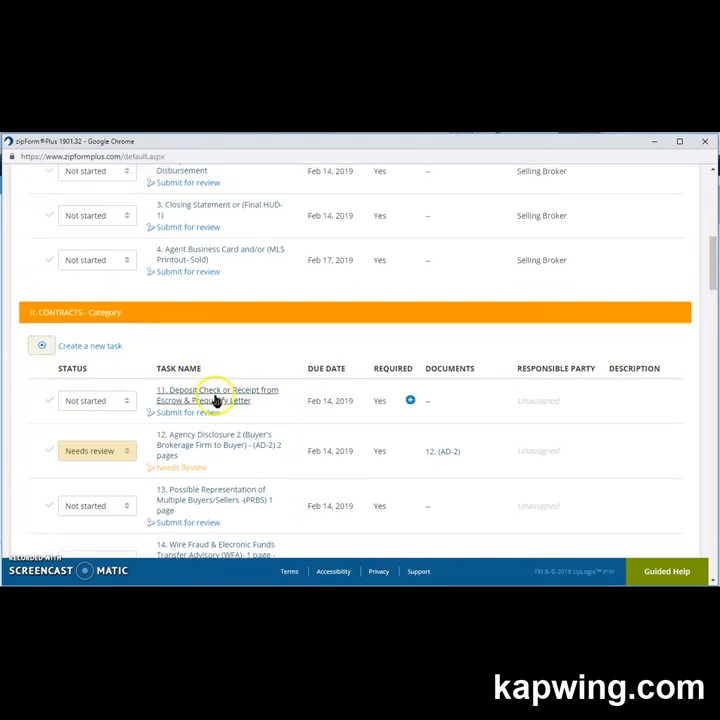
scroll(214, 400, up, 1)
scroll(210, 488, up, 2)
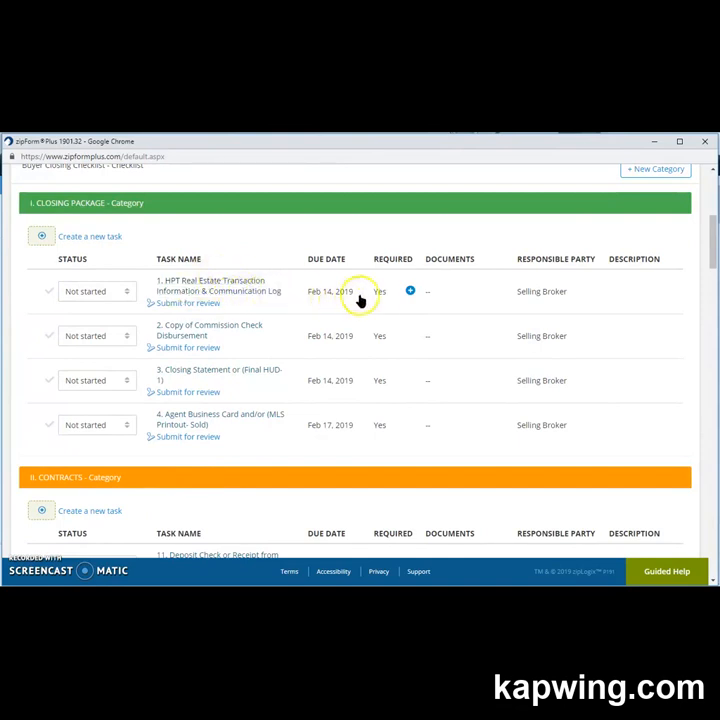
Attach the file 1. HPT_LOG from the computer to checklist task 1, the HPT log.
click(410, 292)
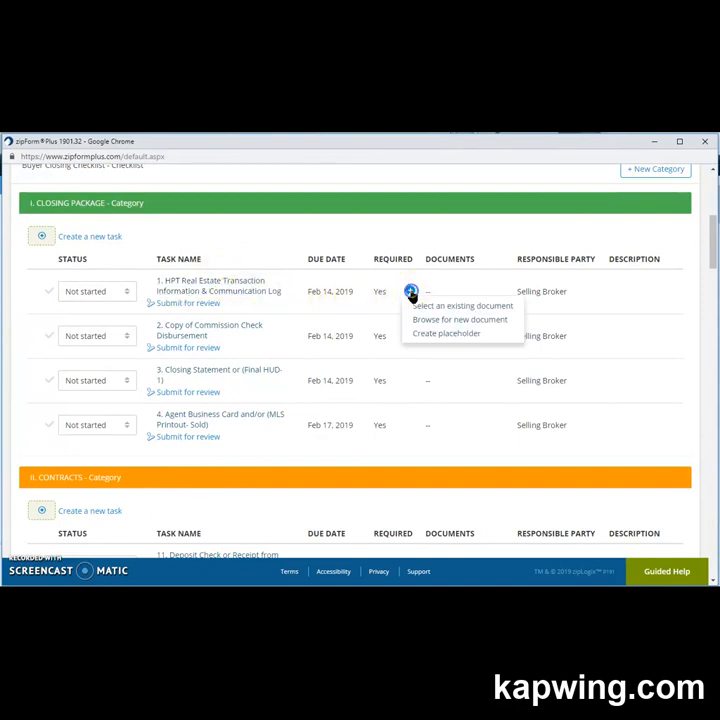
click(419, 321)
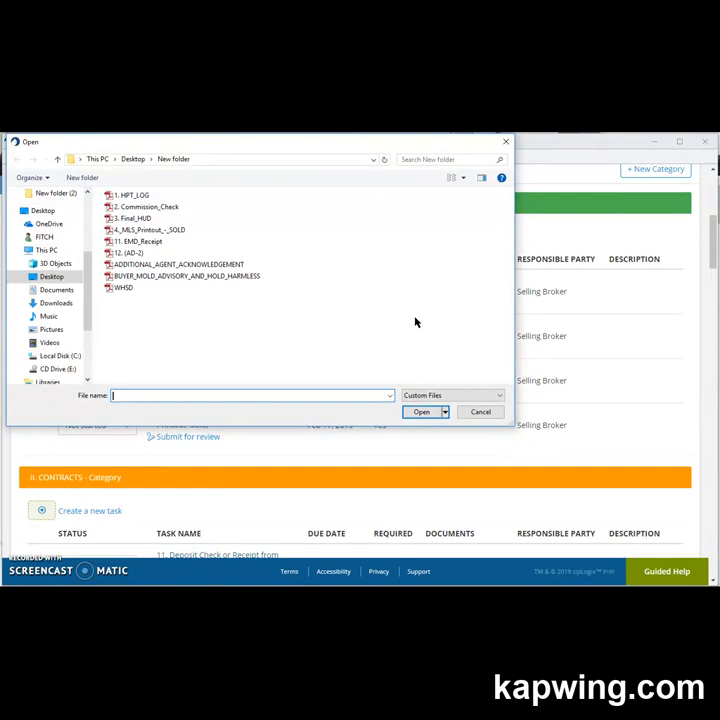
click(152, 194)
click(423, 412)
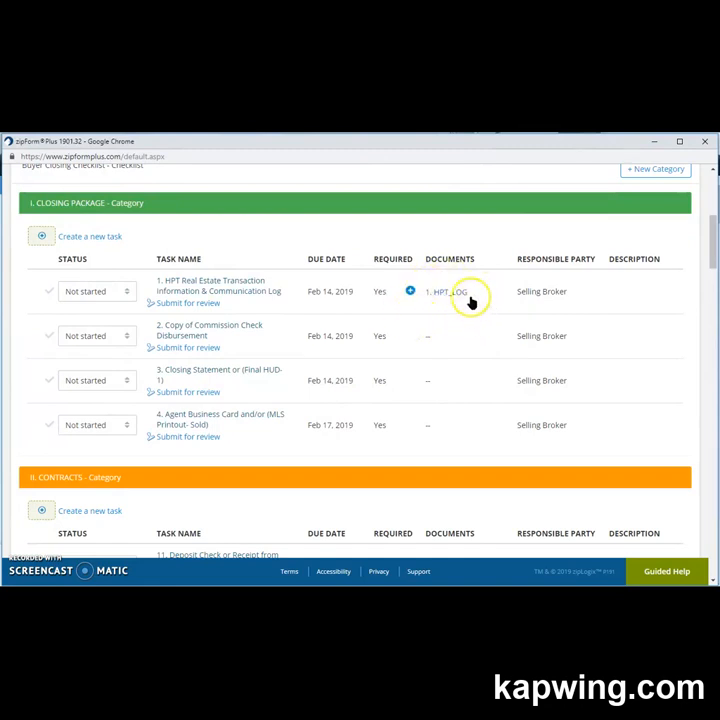
click(451, 295)
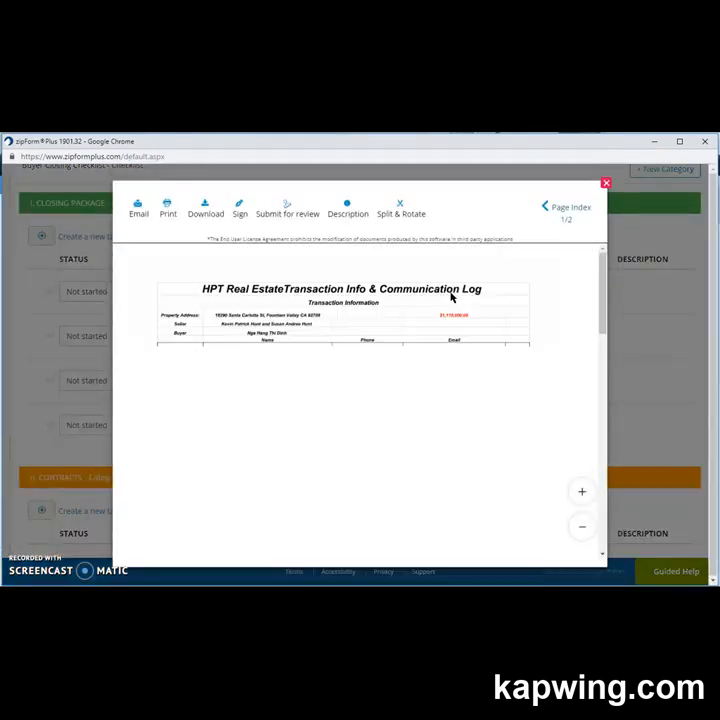
scroll(451, 296, down, 5)
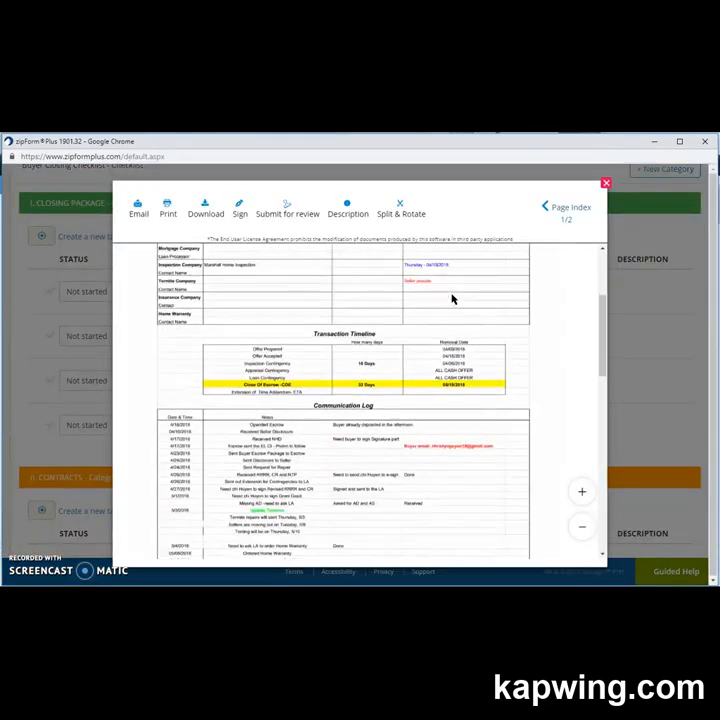
scroll(451, 297, down, 5)
scroll(451, 297, up, 7)
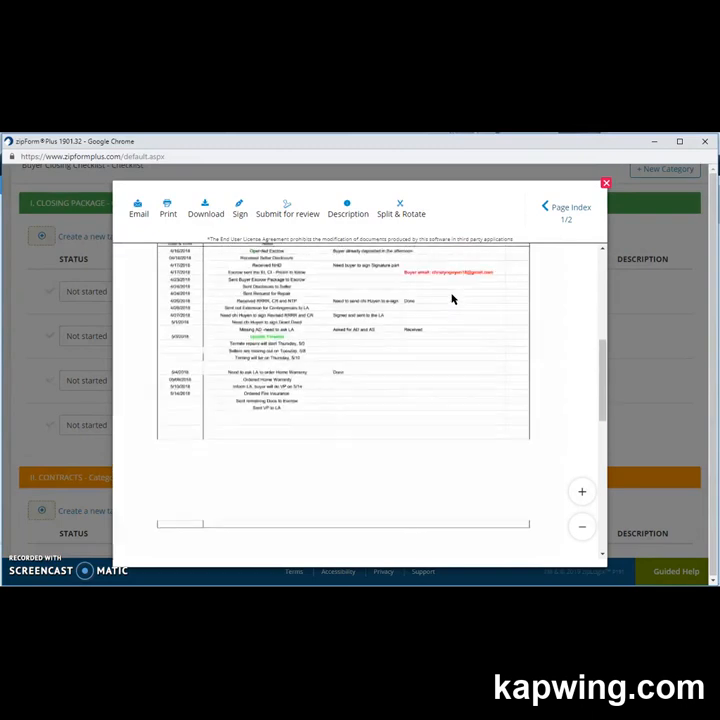
scroll(451, 297, up, 4)
click(605, 183)
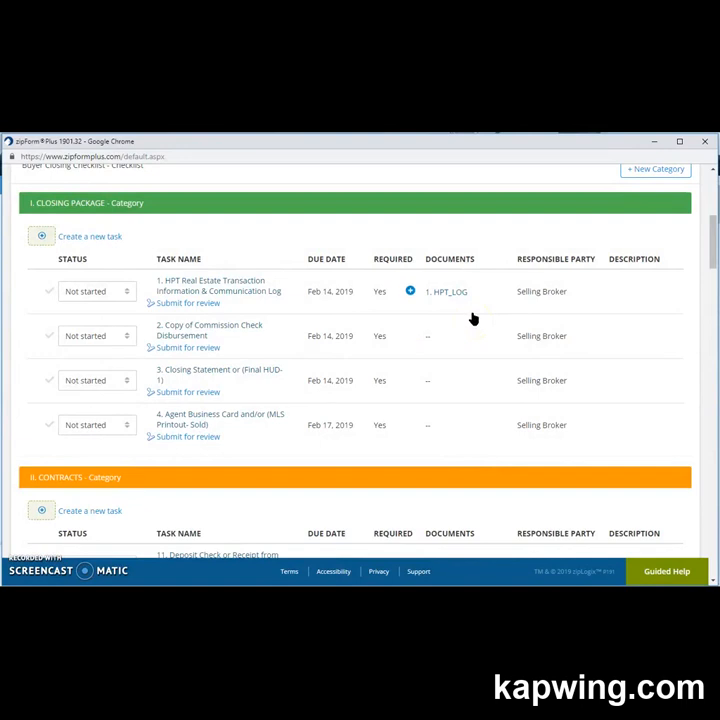
In the HPT log task's Edit Task dialog, attach the HPT_LOG document and save the task.
click(205, 292)
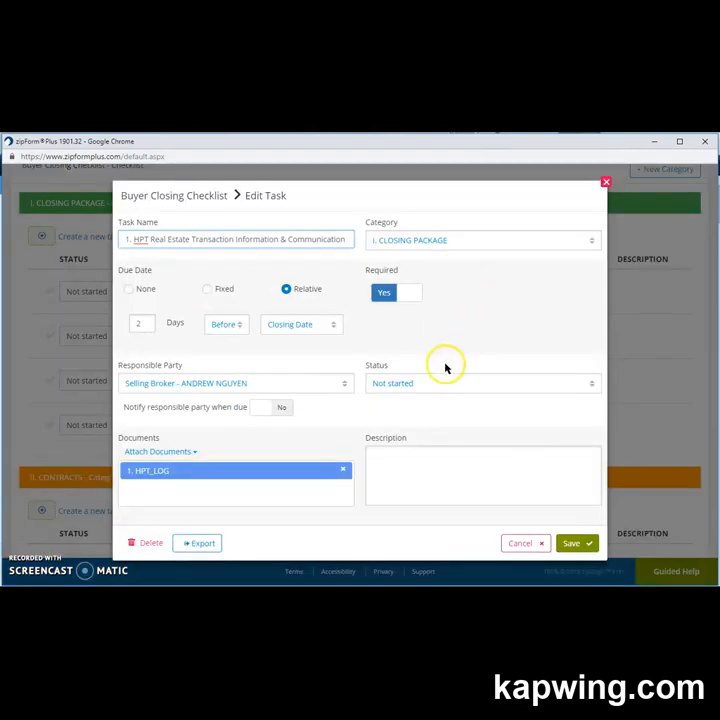
click(181, 453)
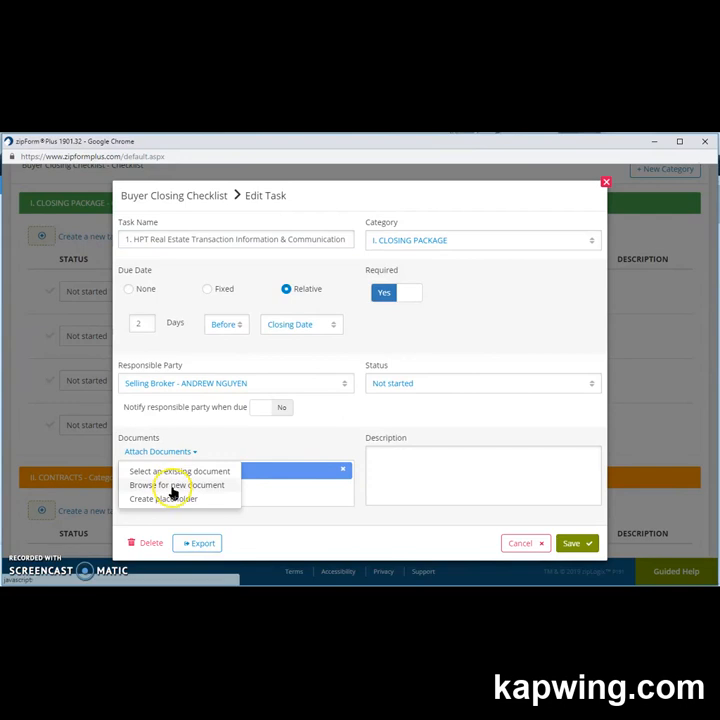
click(172, 490)
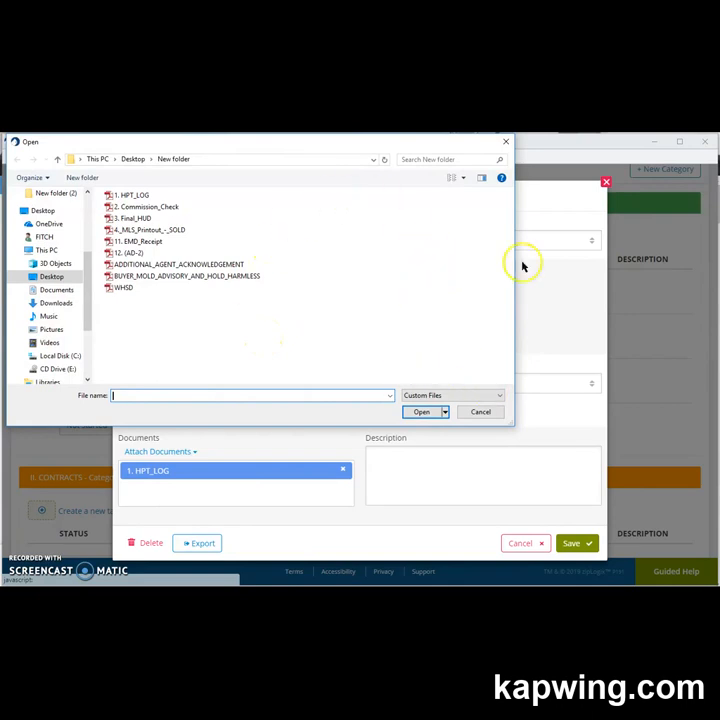
click(505, 144)
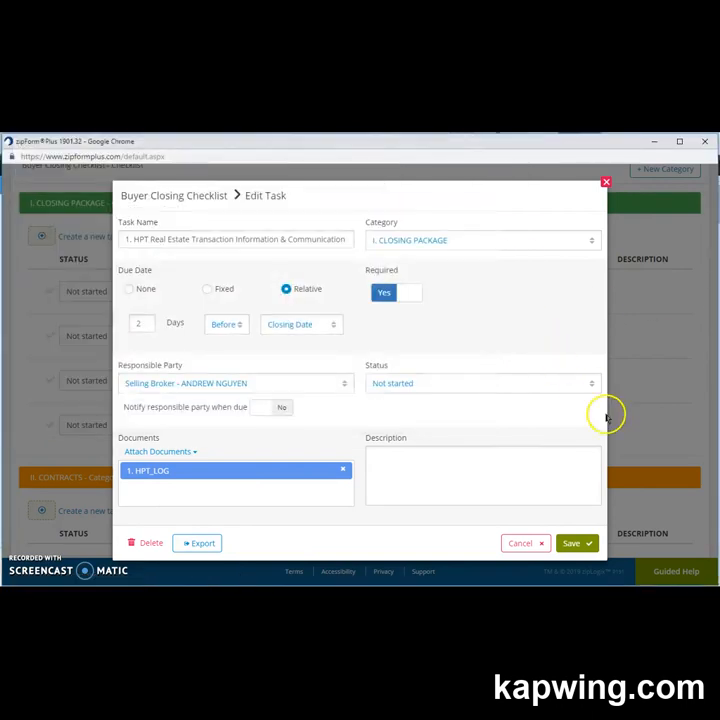
click(590, 550)
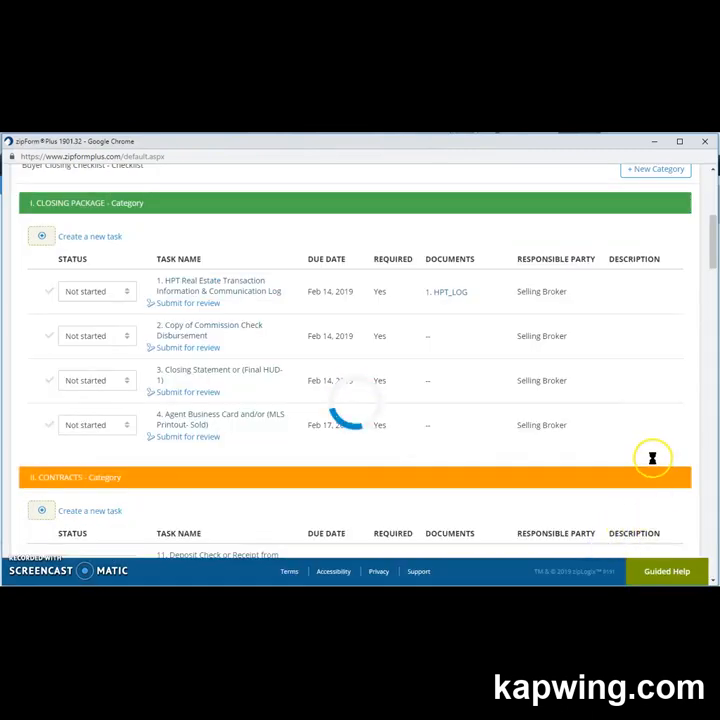
scroll(652, 462, down, 3)
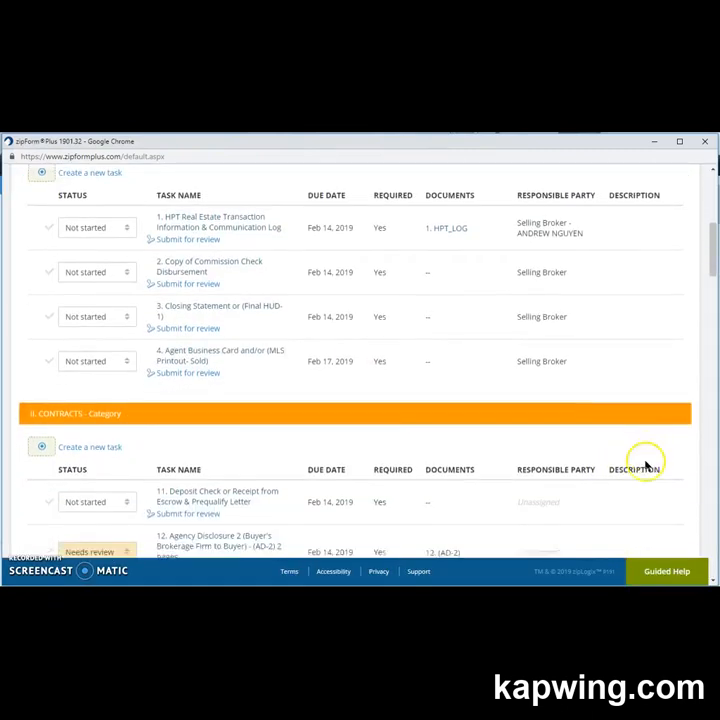
scroll(485, 442, down, 8)
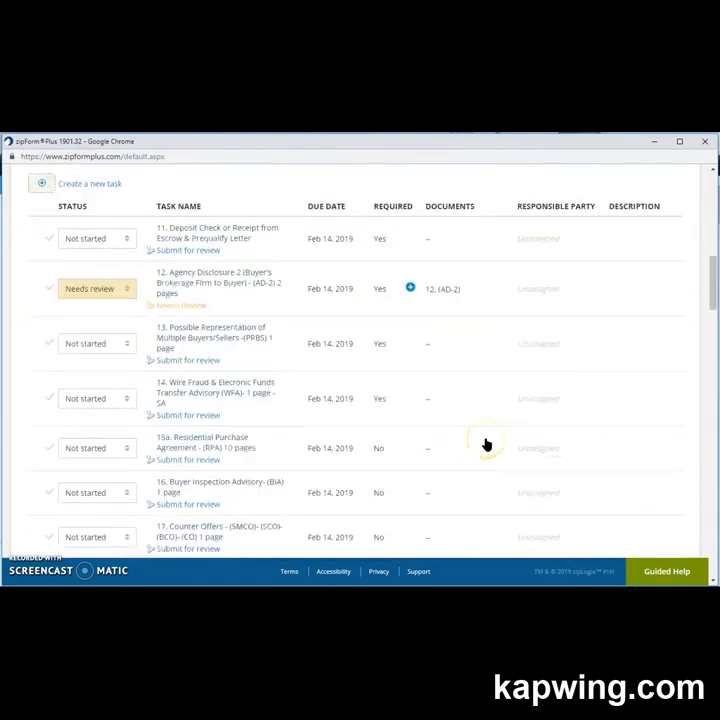
scroll(485, 444, down, 8)
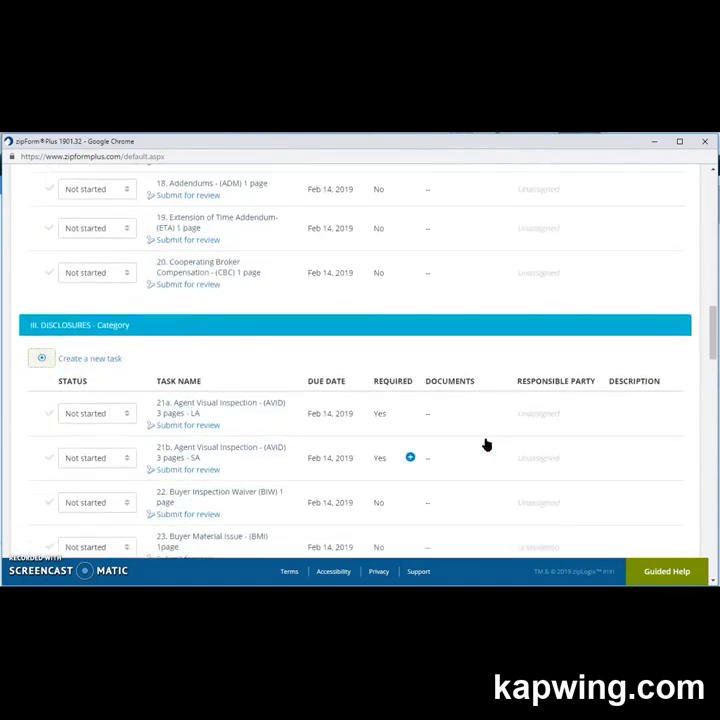
scroll(485, 444, down, 5)
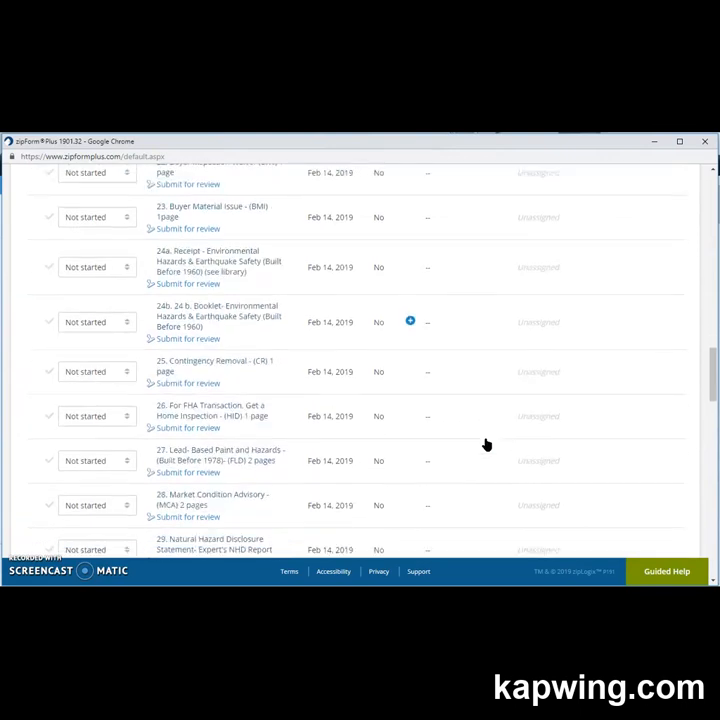
scroll(490, 444, up, 8)
scroll(505, 443, up, 15)
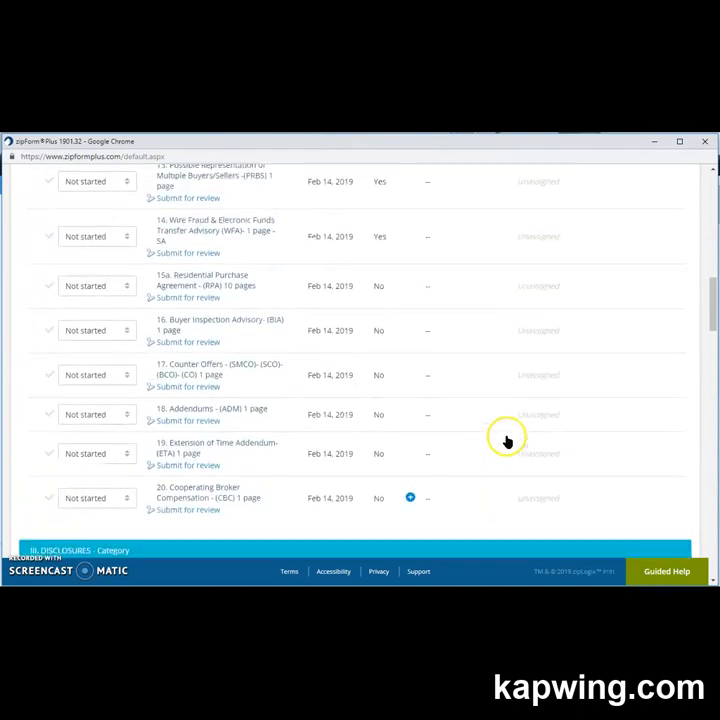
scroll(513, 456, up, 5)
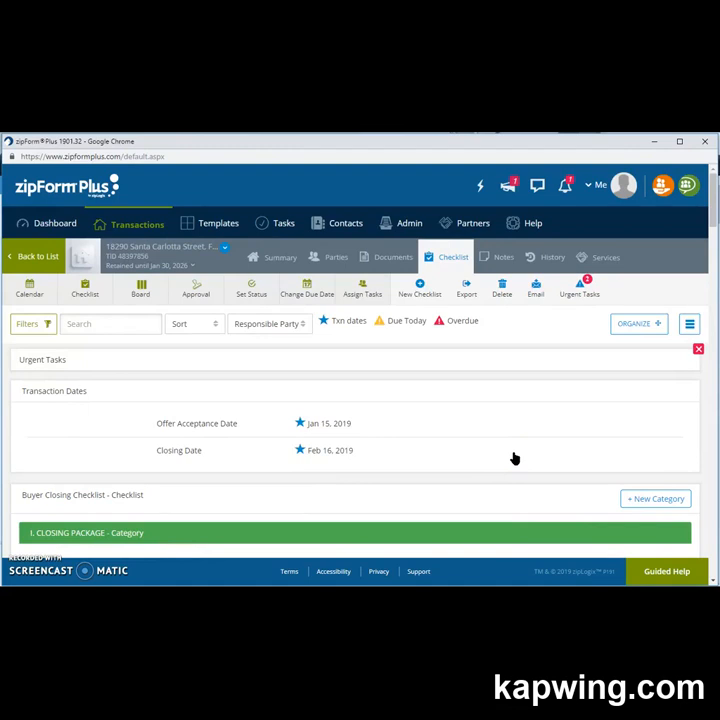
Browse the Documents list (Cover Sheet, AD-2, RPA-CA, BIA), glancing at Summary in between.
click(392, 257)
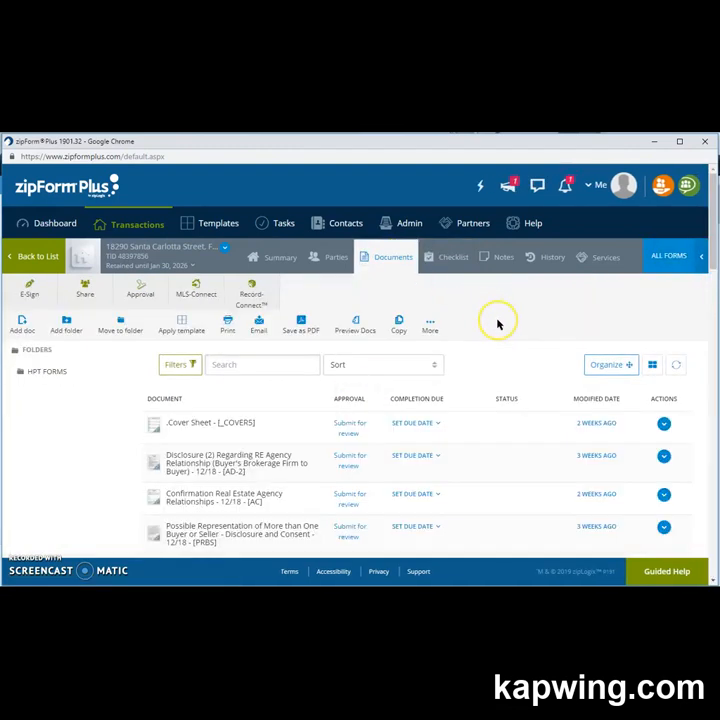
scroll(461, 448, down, 5)
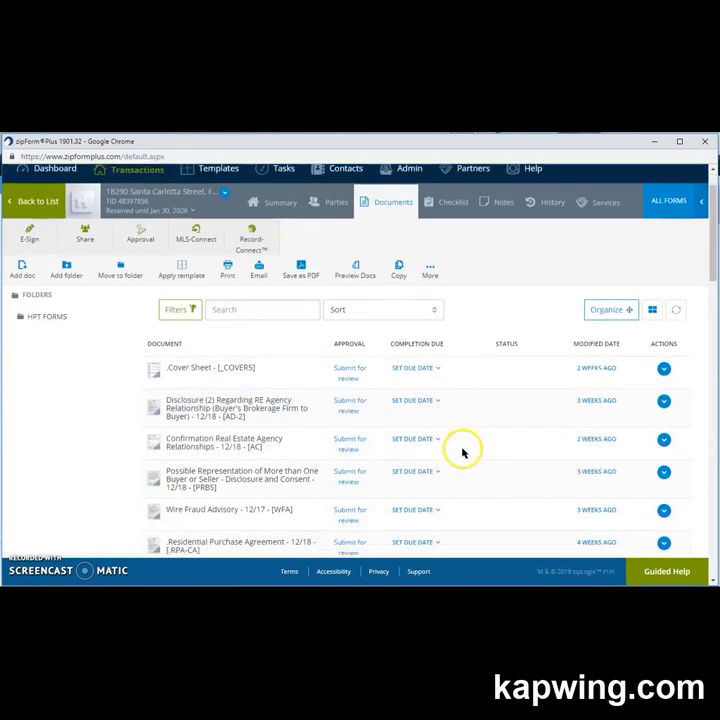
scroll(212, 440, down, 4)
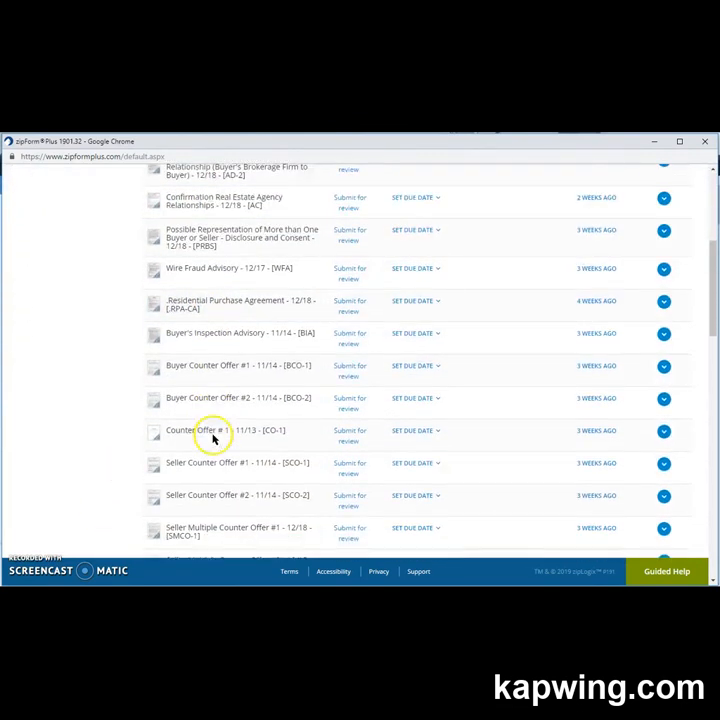
scroll(212, 440, up, 10)
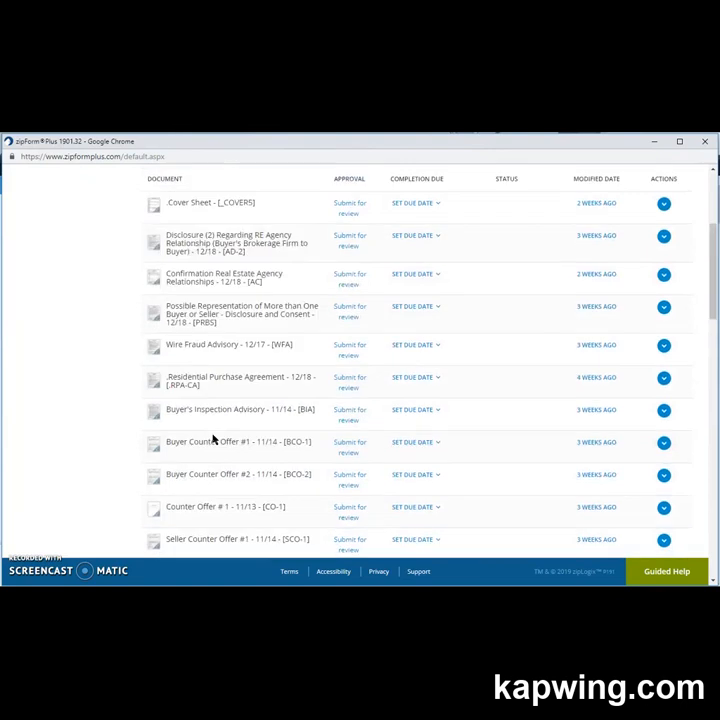
click(281, 256)
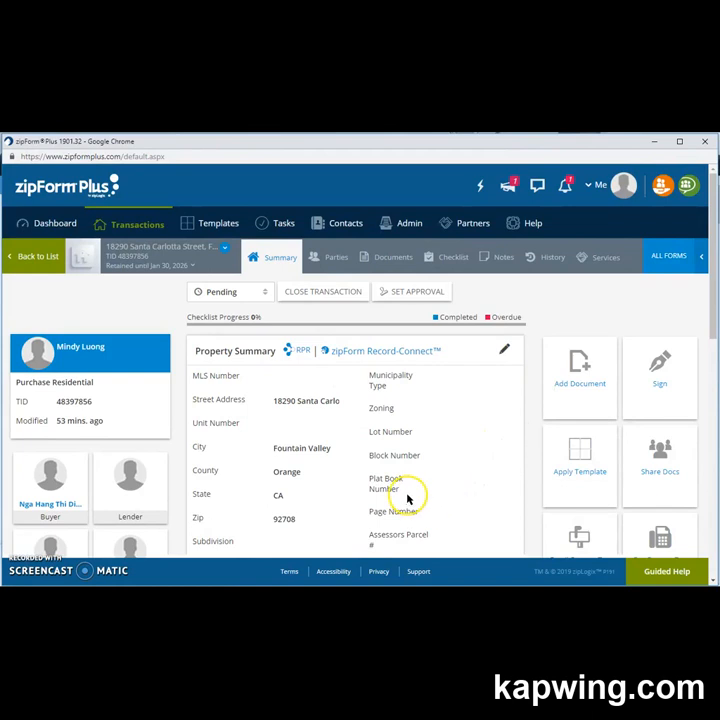
click(388, 257)
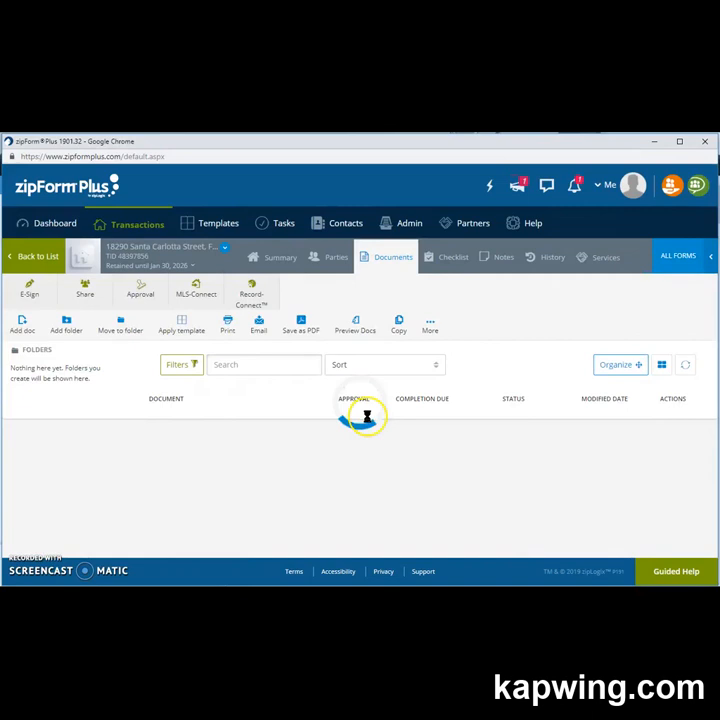
scroll(367, 420, down, 1)
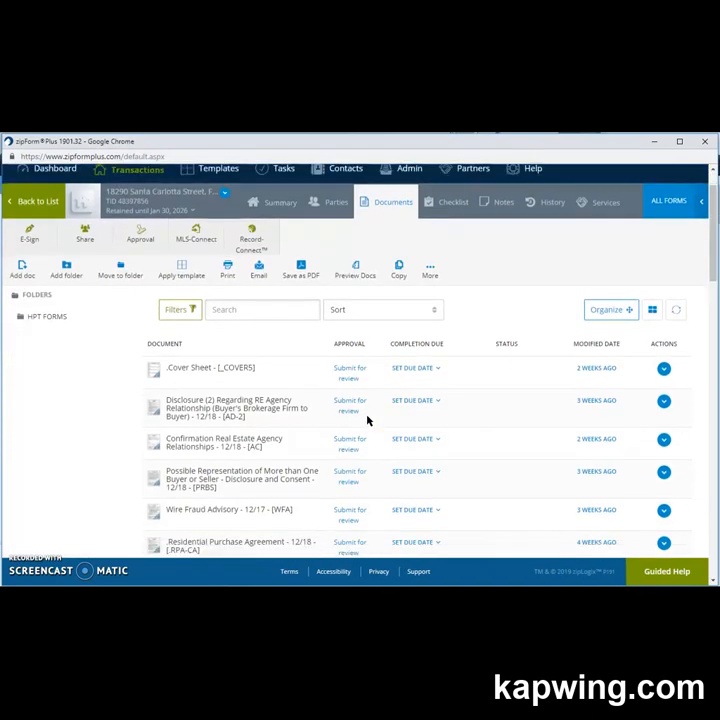
scroll(367, 420, down, 1)
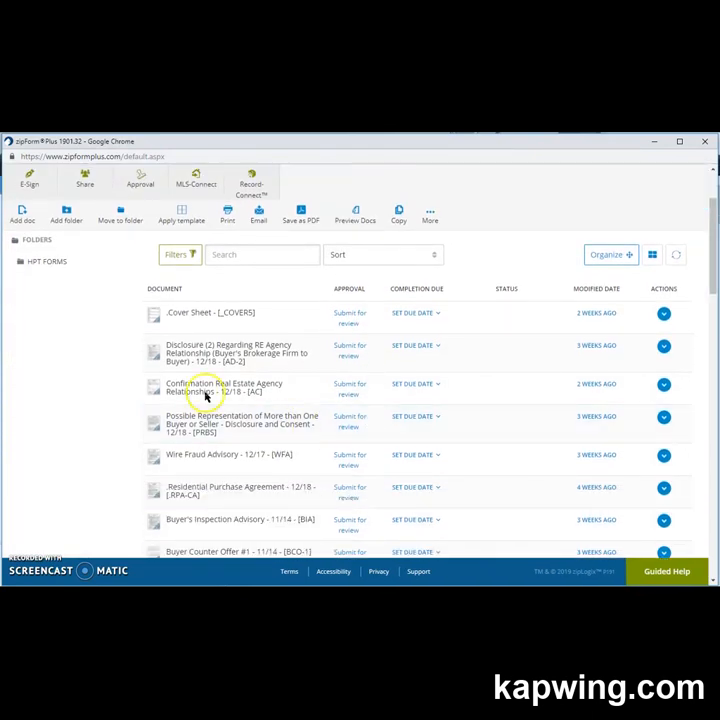
click(247, 356)
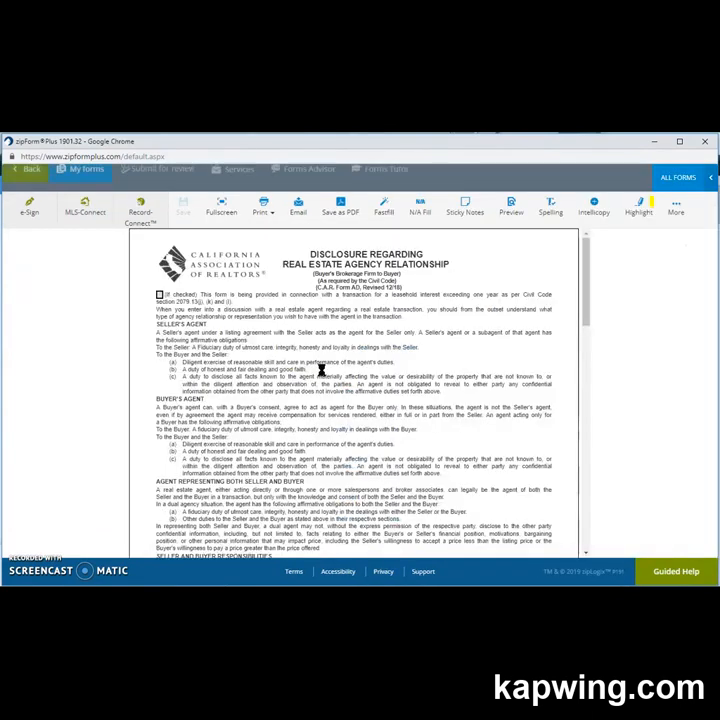
scroll(345, 367, down, 10)
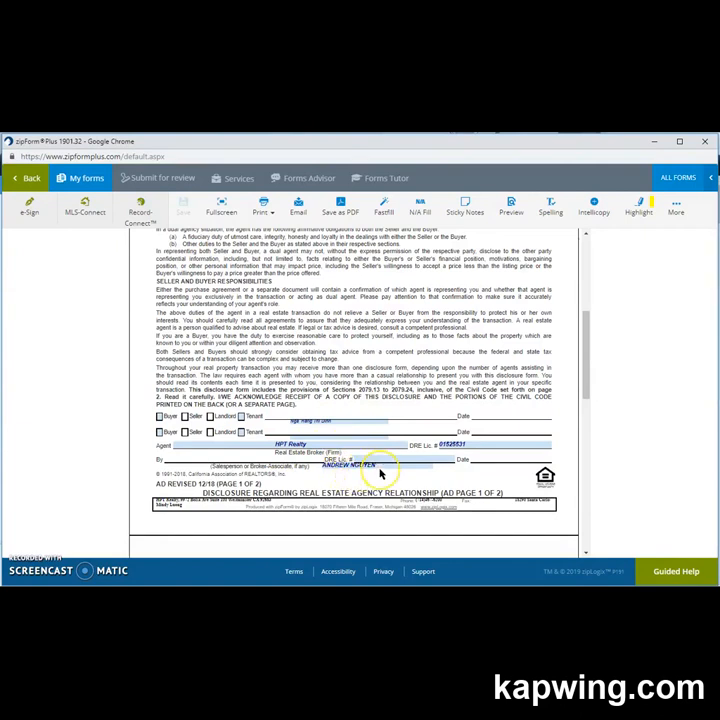
scroll(385, 440, up, 10)
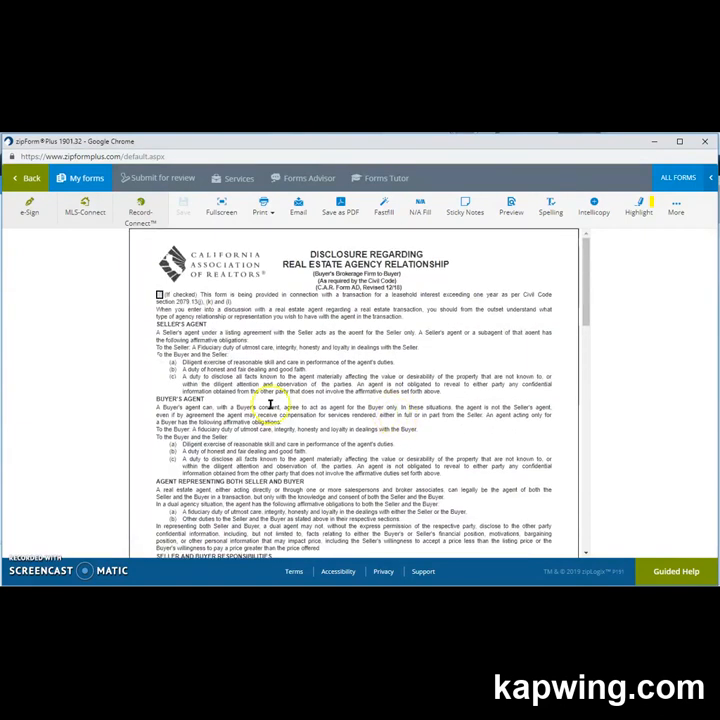
click(28, 182)
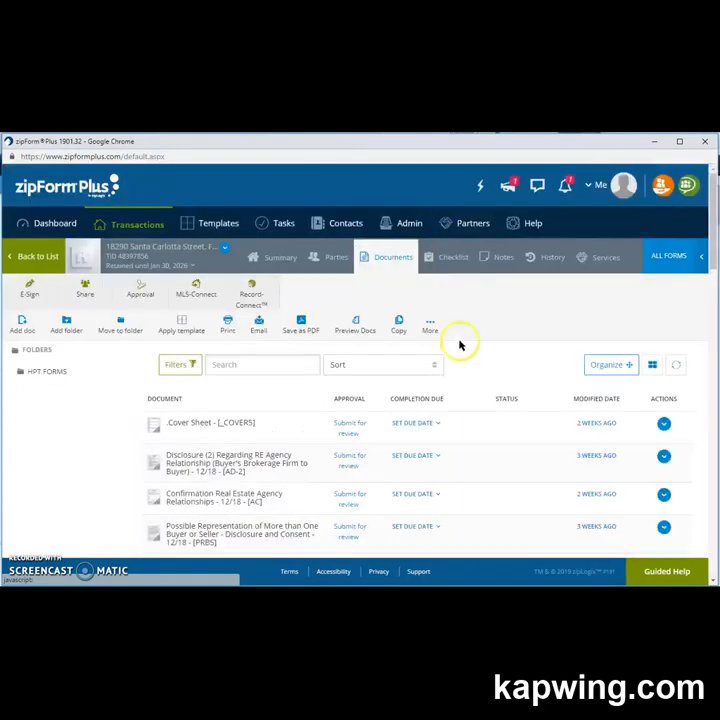
Scroll the documents list and open the Residential Purchase Agreement (RPA-CA) for review.
scroll(386, 412, down, 2)
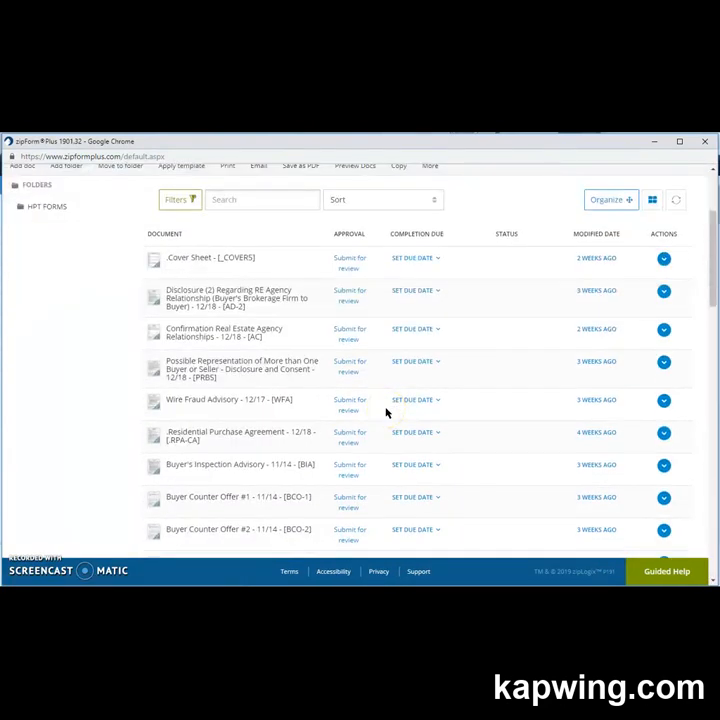
scroll(340, 428, down, 2)
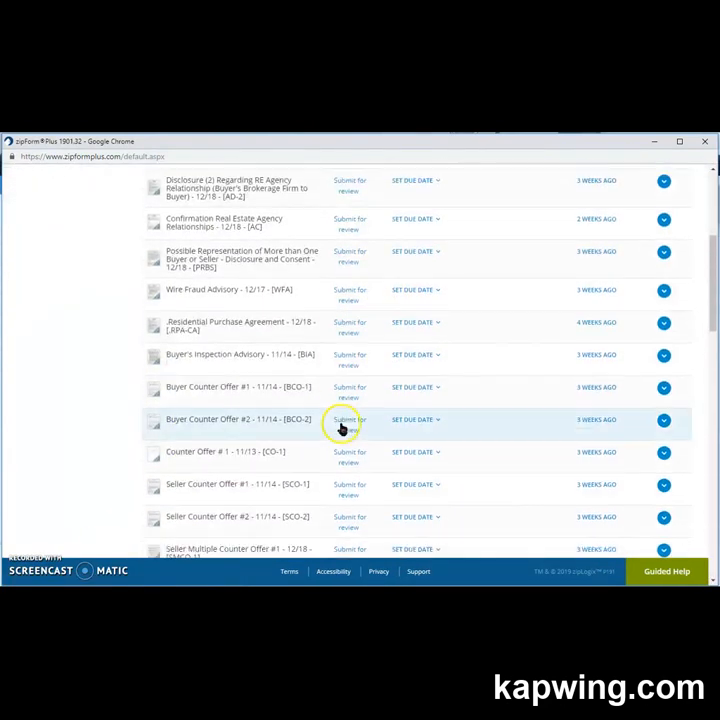
scroll(340, 428, down, 5)
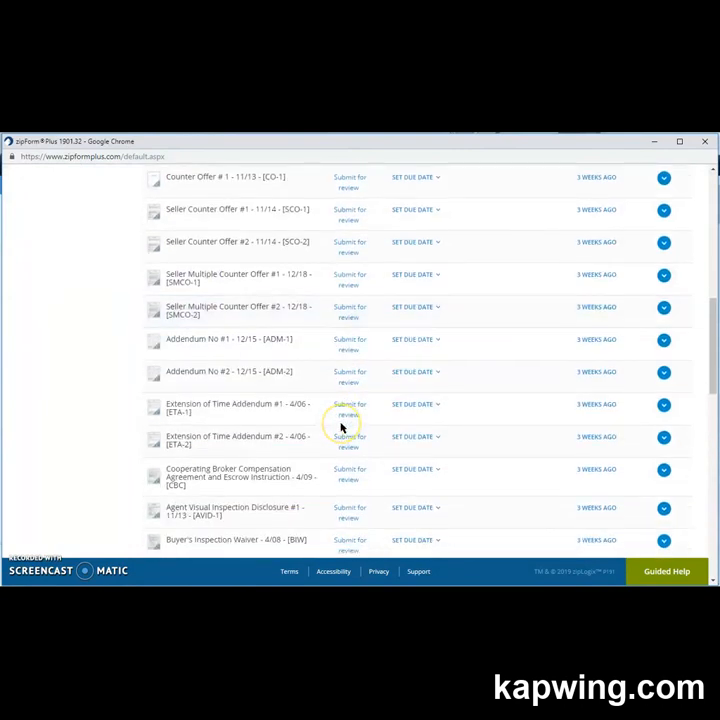
scroll(340, 428, down, 5)
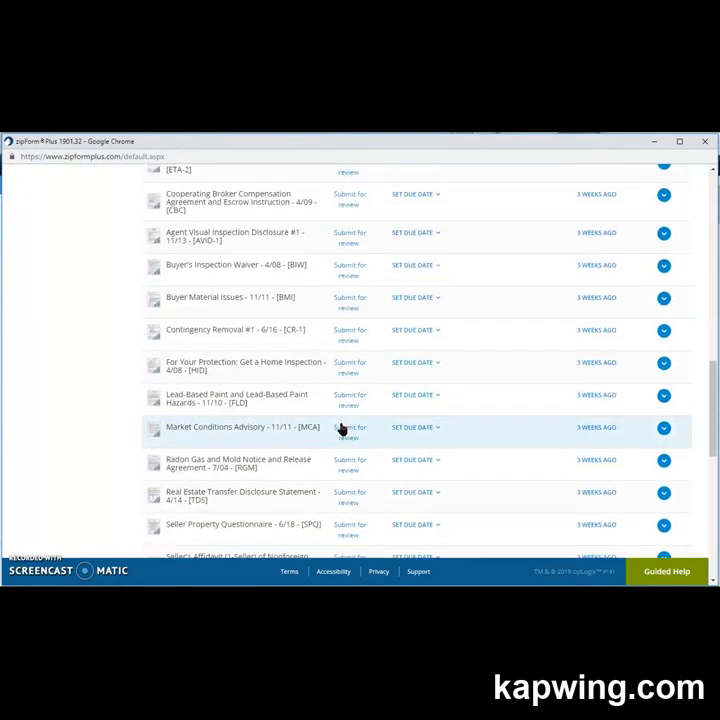
scroll(340, 428, down, 1)
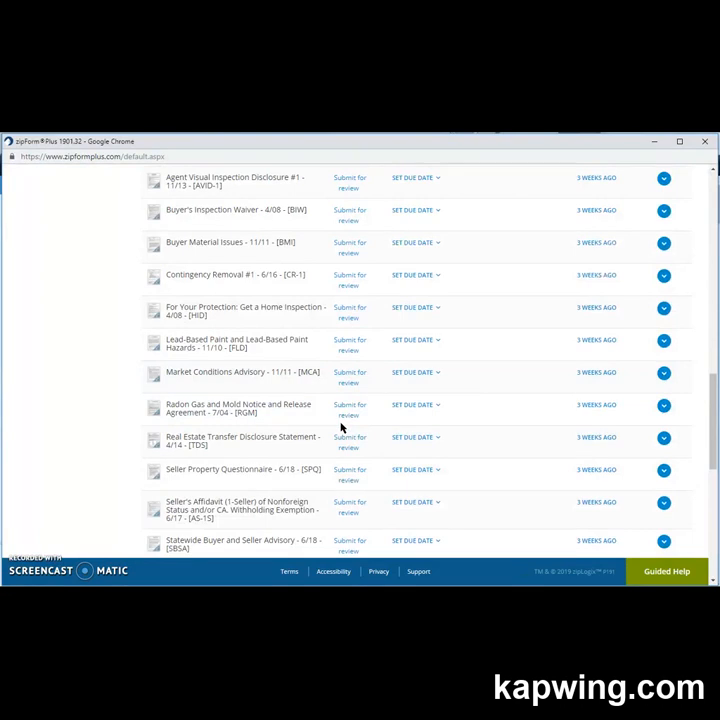
scroll(340, 428, up, 6)
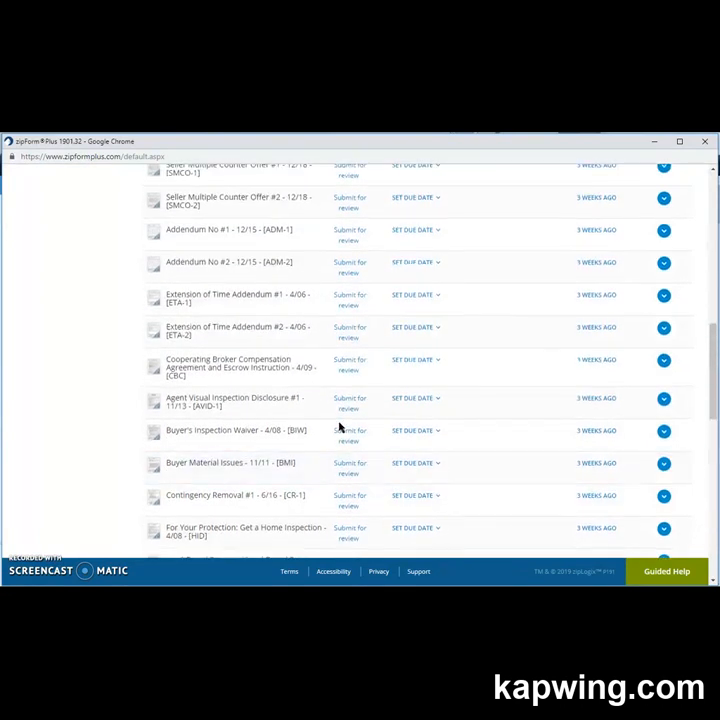
scroll(340, 428, up, 5)
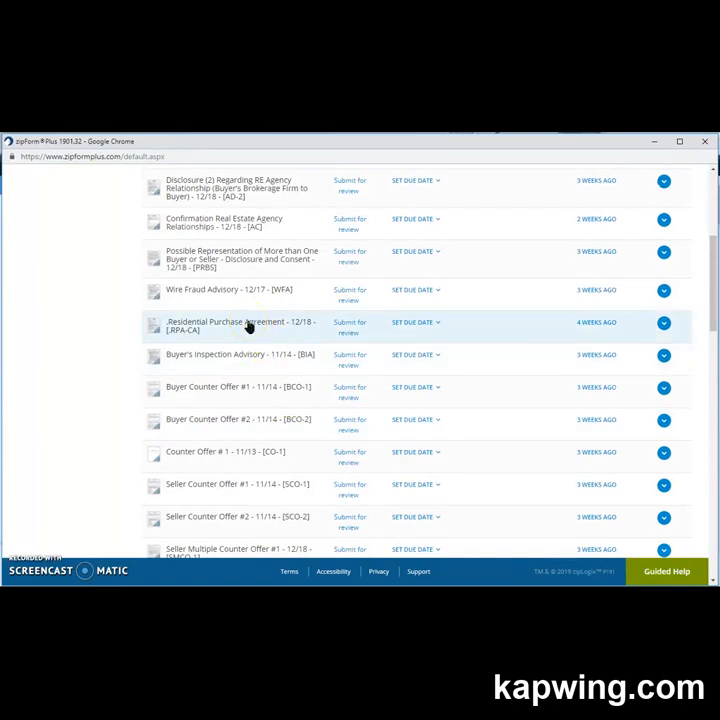
click(249, 326)
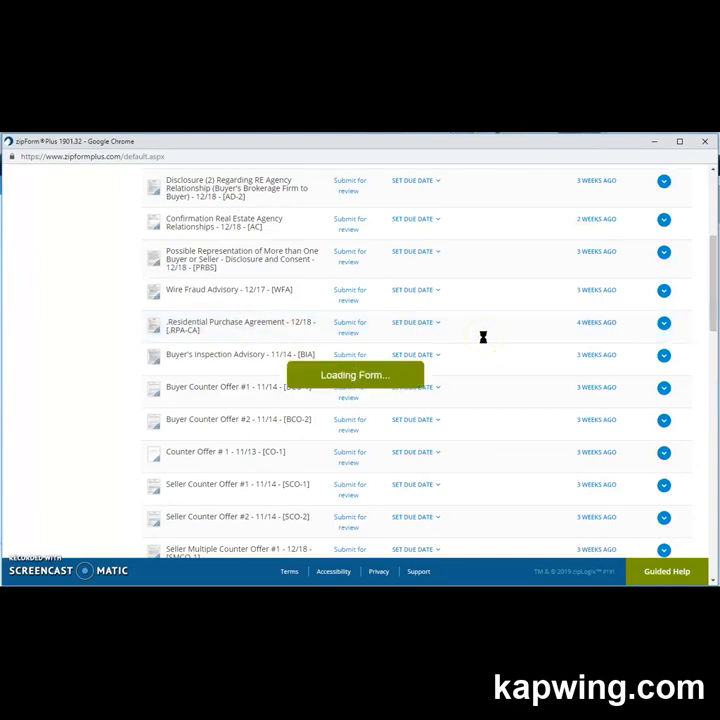
Return to the Documents list and reopen the Residential Purchase Agreement, landing on the AD disclosure form.
scroll(483, 341, down, 5)
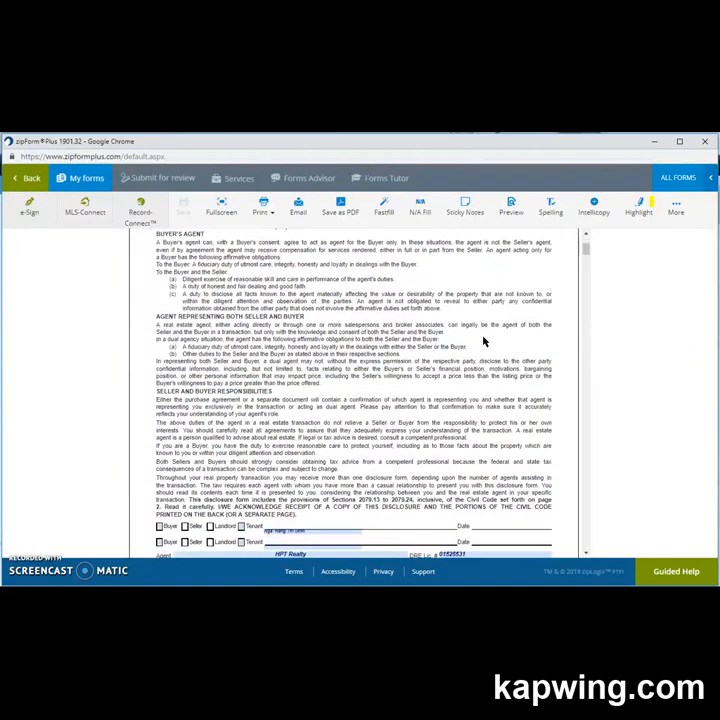
scroll(483, 341, down, 3)
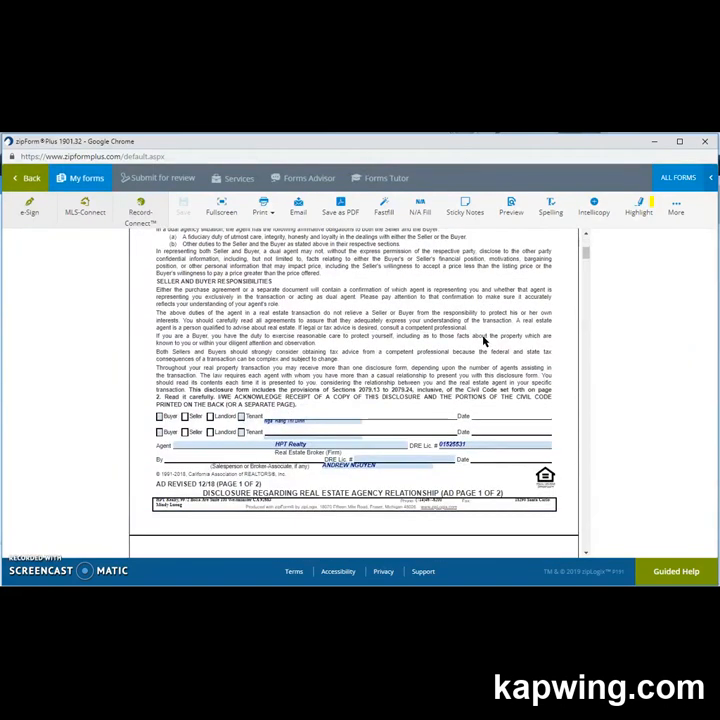
scroll(483, 341, up, 8)
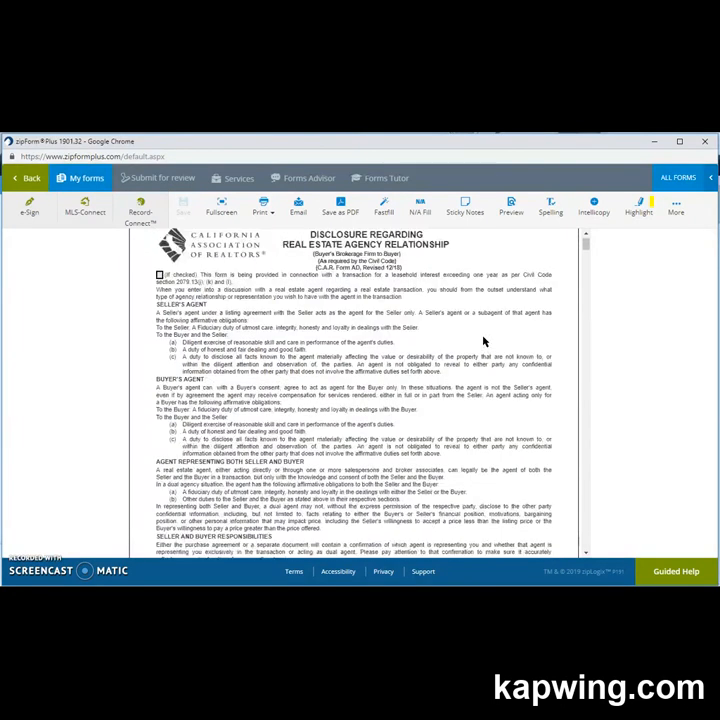
scroll(483, 341, down, 5)
click(483, 336)
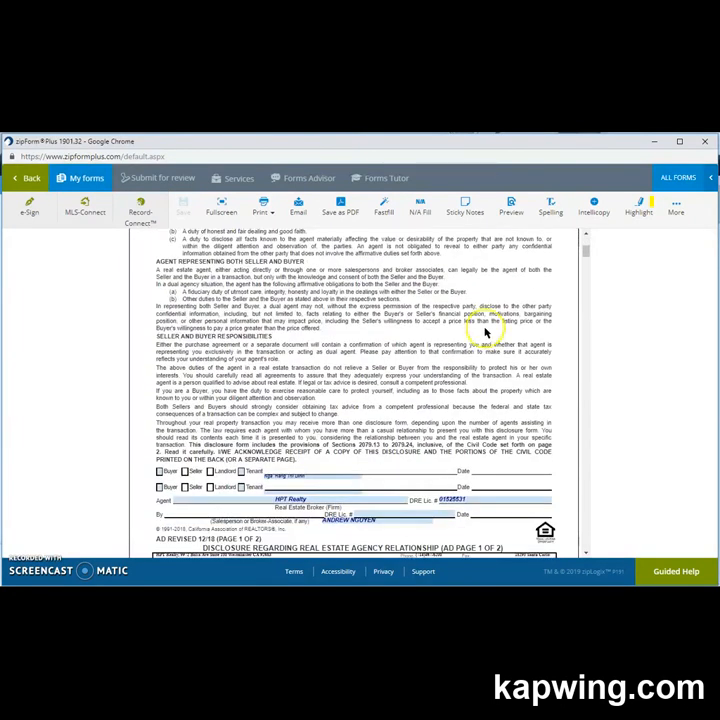
scroll(485, 333, up, 5)
click(27, 177)
scroll(294, 463, down, 2)
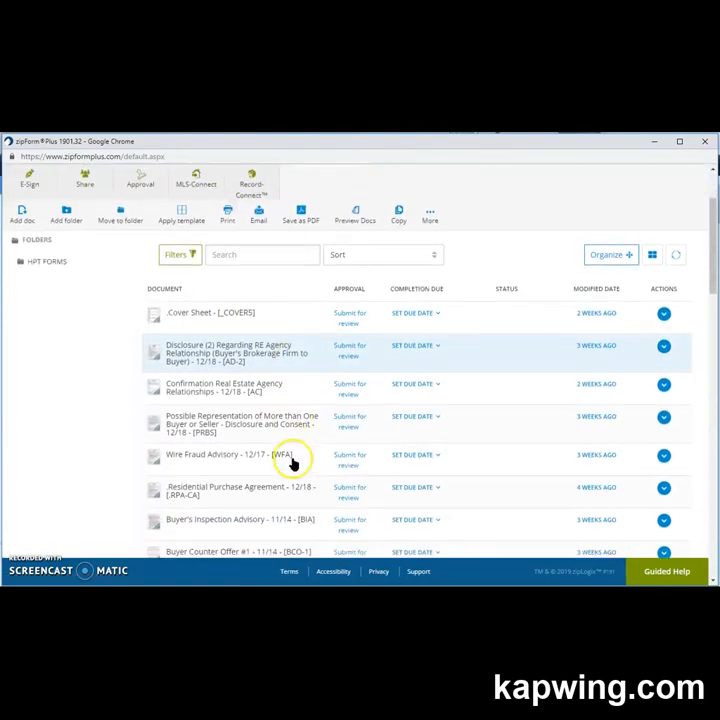
scroll(283, 461, down, 2)
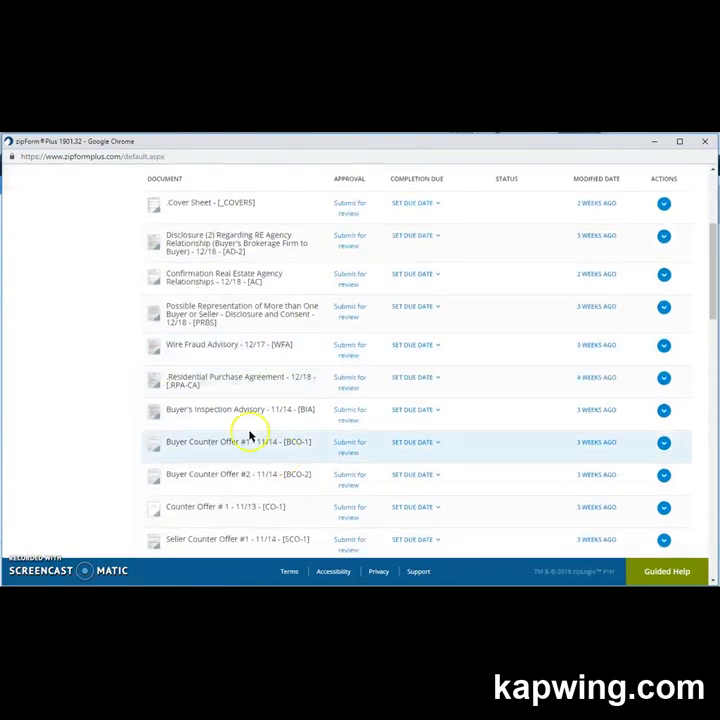
click(248, 380)
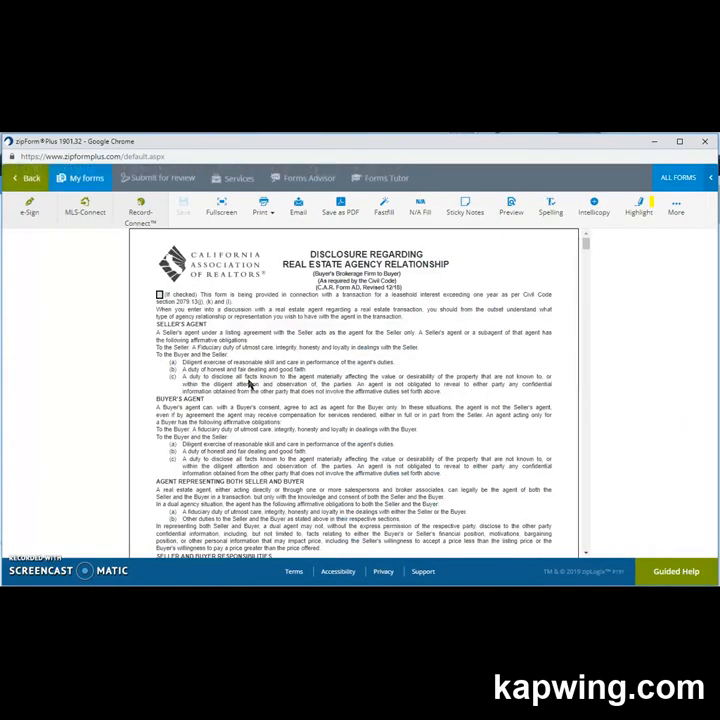
Read through the AD disclosure, PRBS, Wire Fraud Advisory and RPA-CA pages up to page 4 of 10.
scroll(252, 386, down, 5)
scroll(255, 386, down, 10)
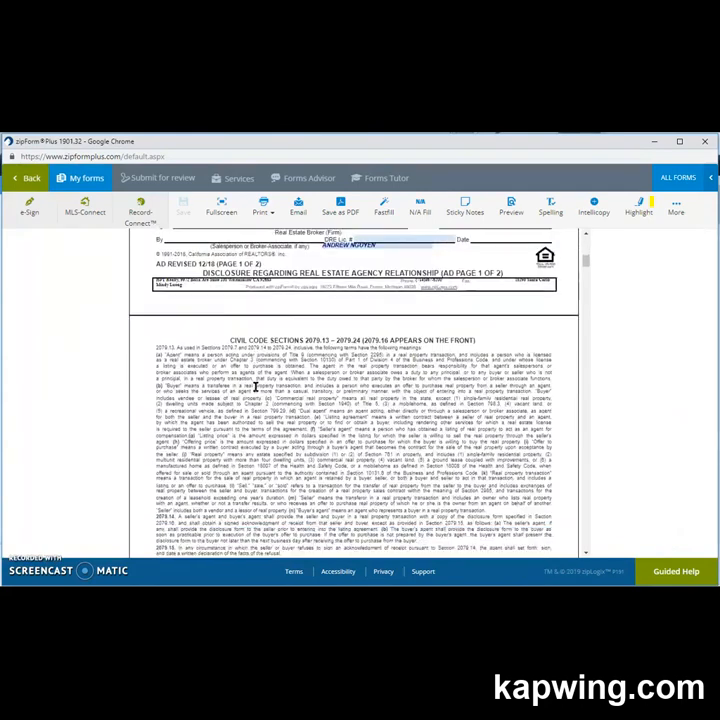
scroll(255, 386, down, 10)
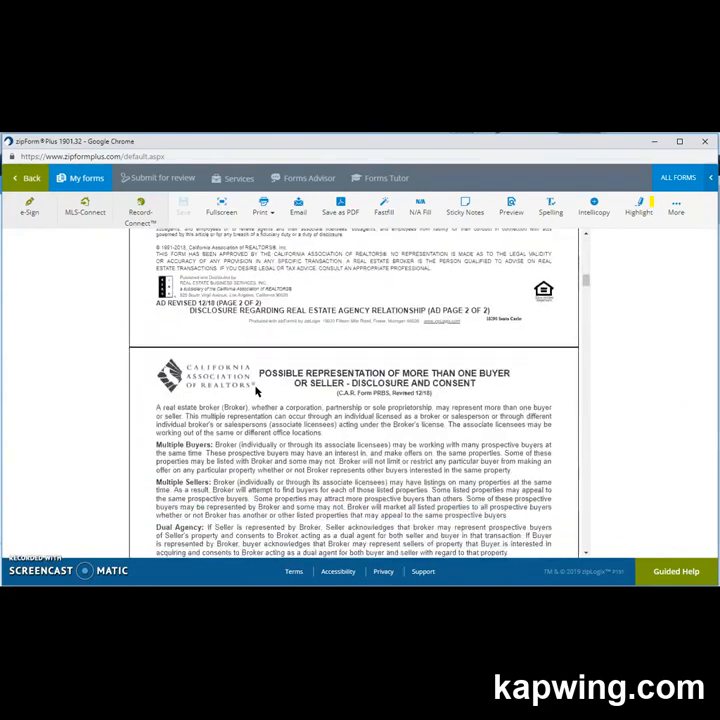
scroll(256, 387, down, 1)
scroll(255, 386, down, 10)
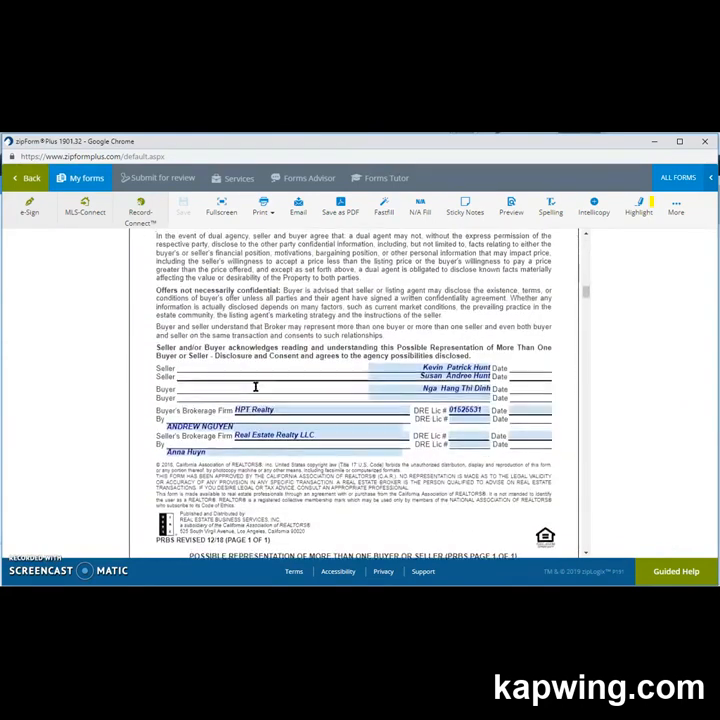
scroll(257, 388, down, 10)
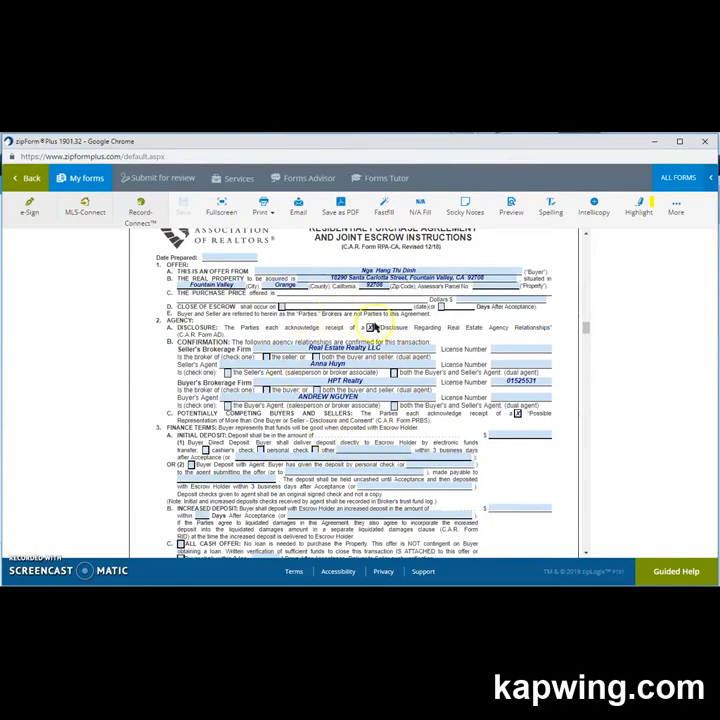
scroll(399, 381, down, 3)
scroll(399, 384, down, 7)
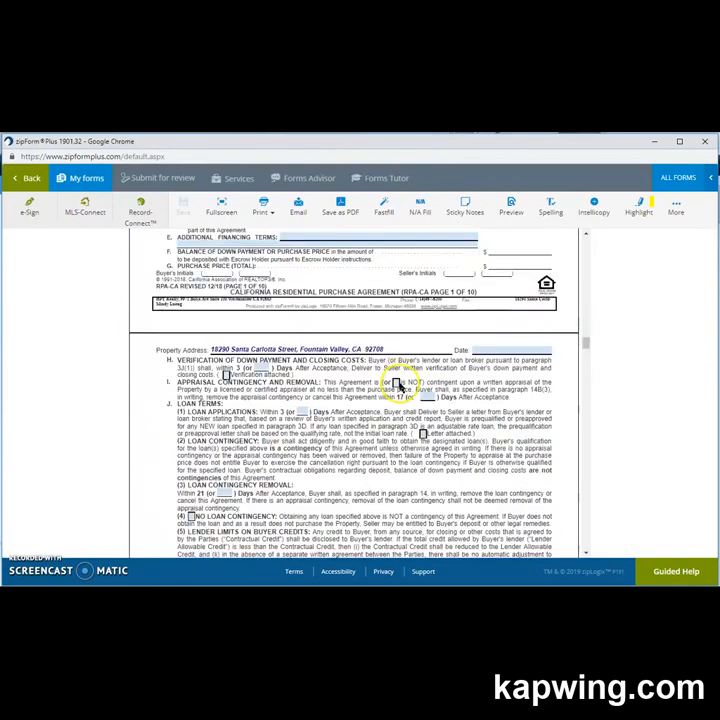
scroll(399, 383, down, 10)
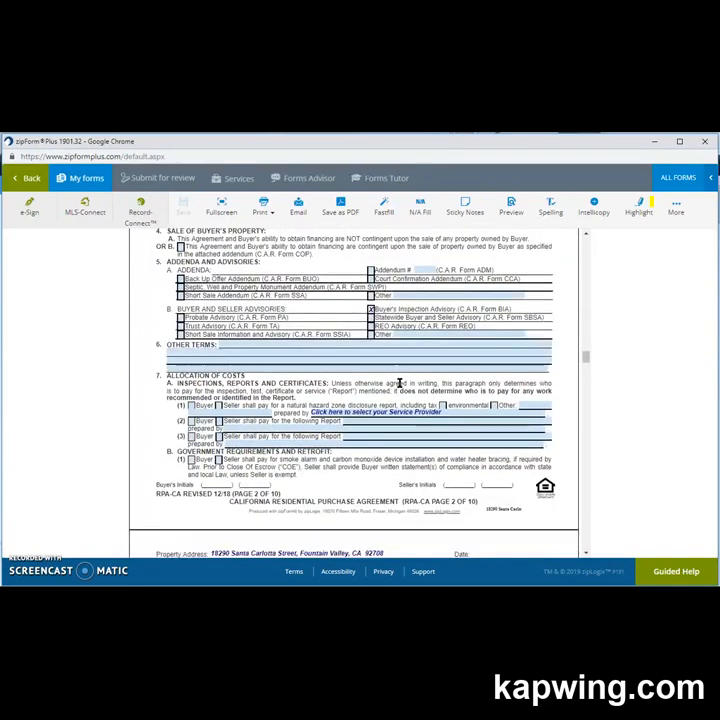
scroll(399, 383, down, 12)
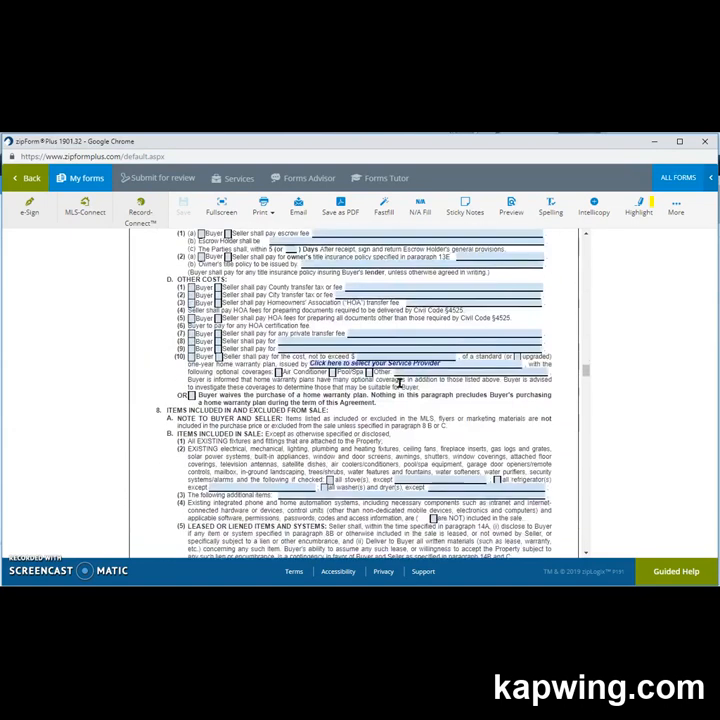
scroll(399, 383, down, 12)
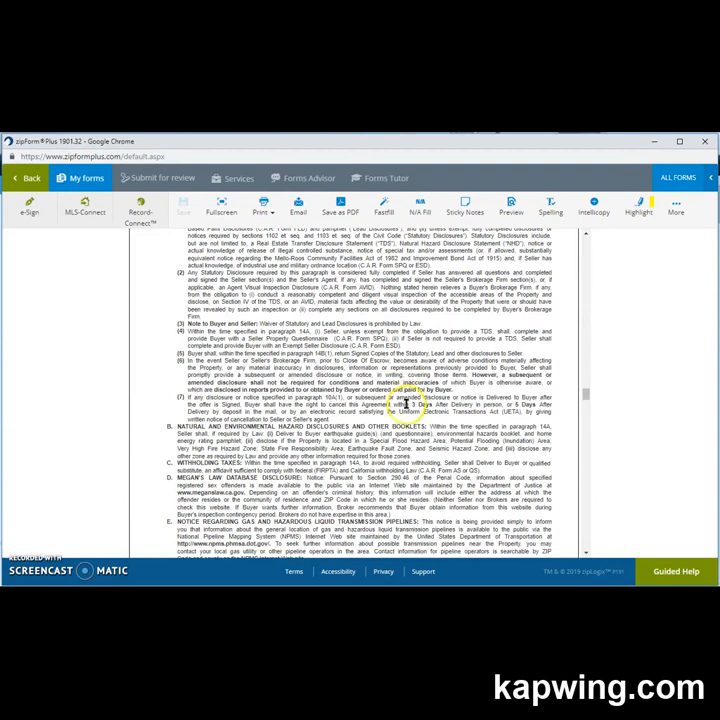
scroll(404, 405, down, 10)
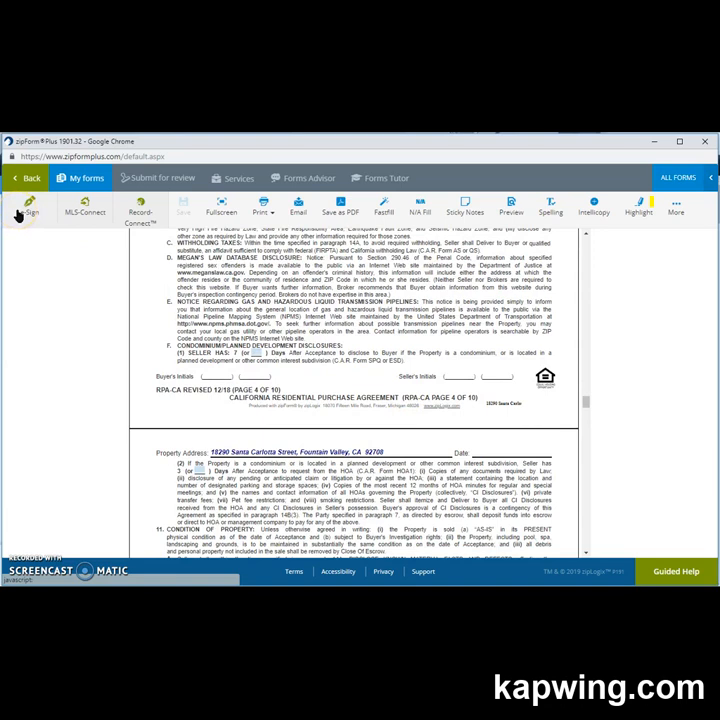
click(132, 321)
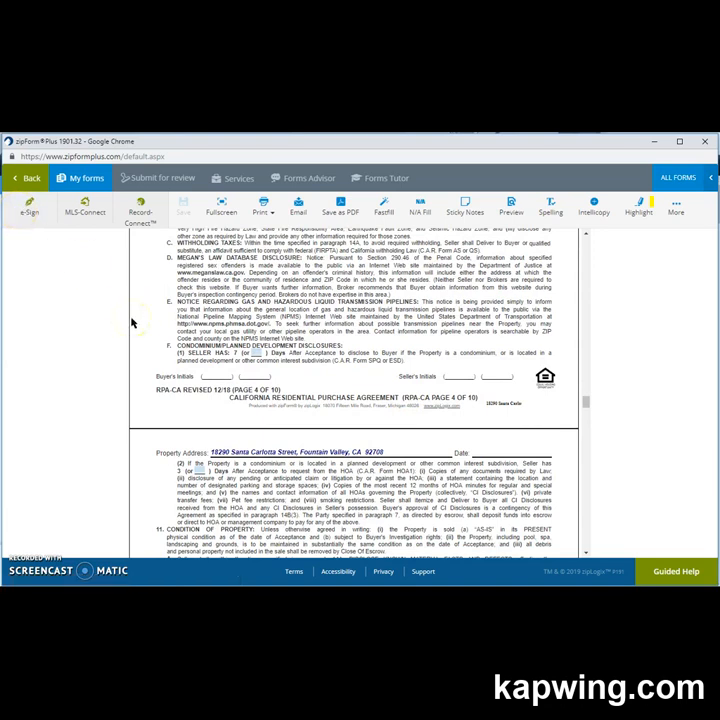
click(29, 206)
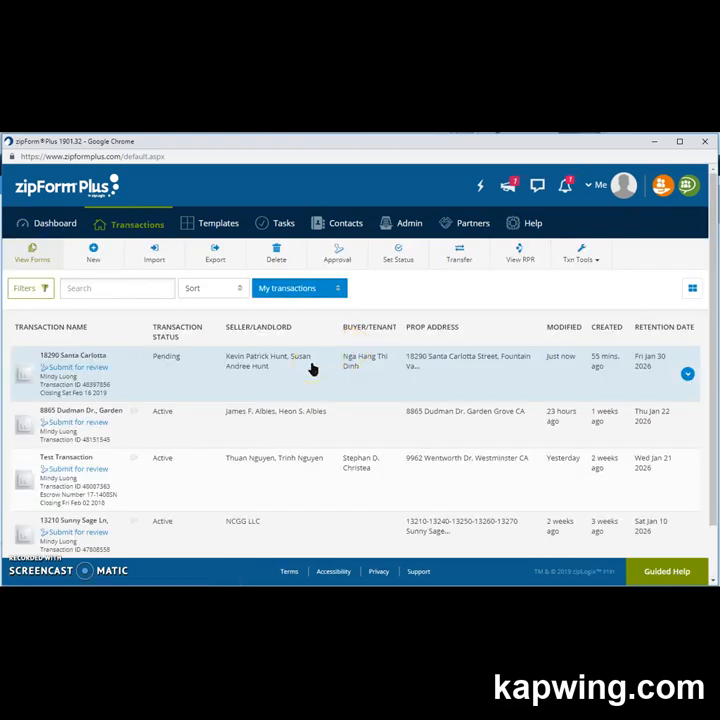
click(318, 292)
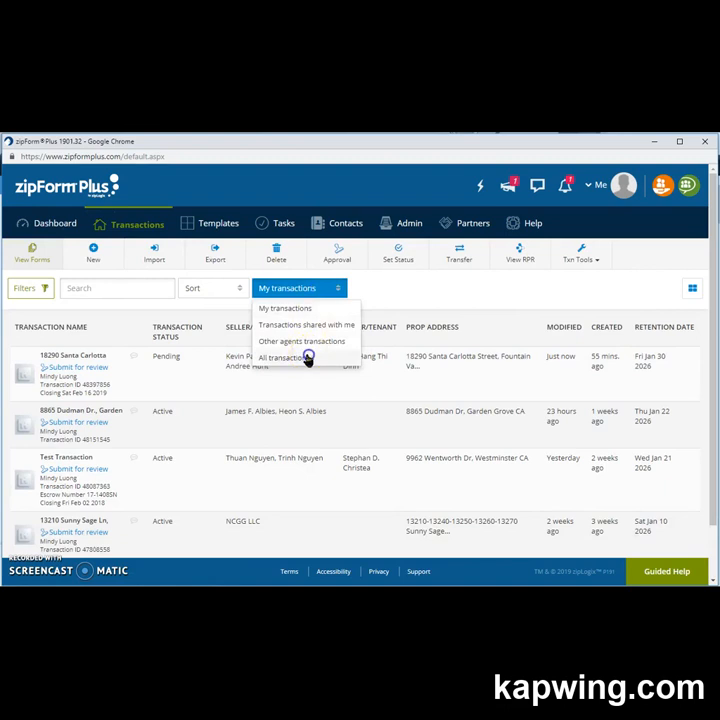
click(308, 358)
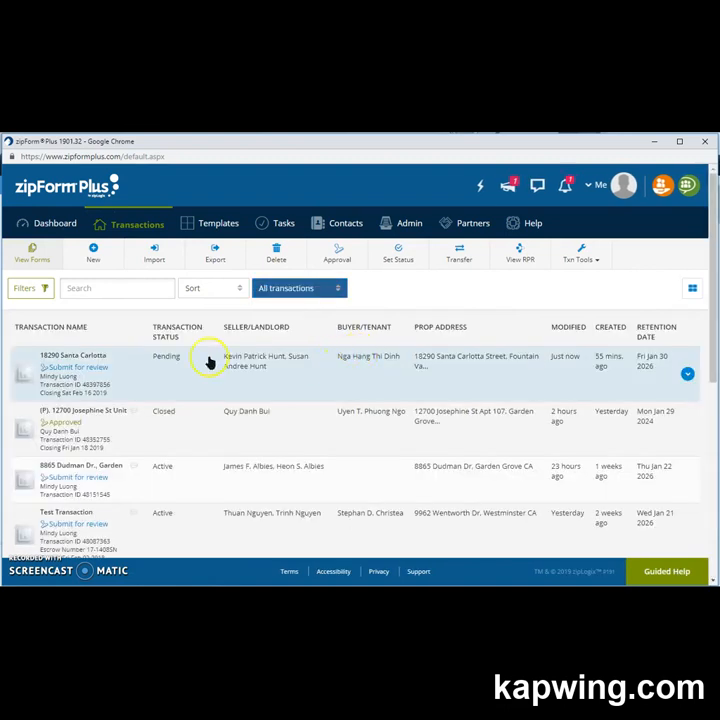
click(72, 356)
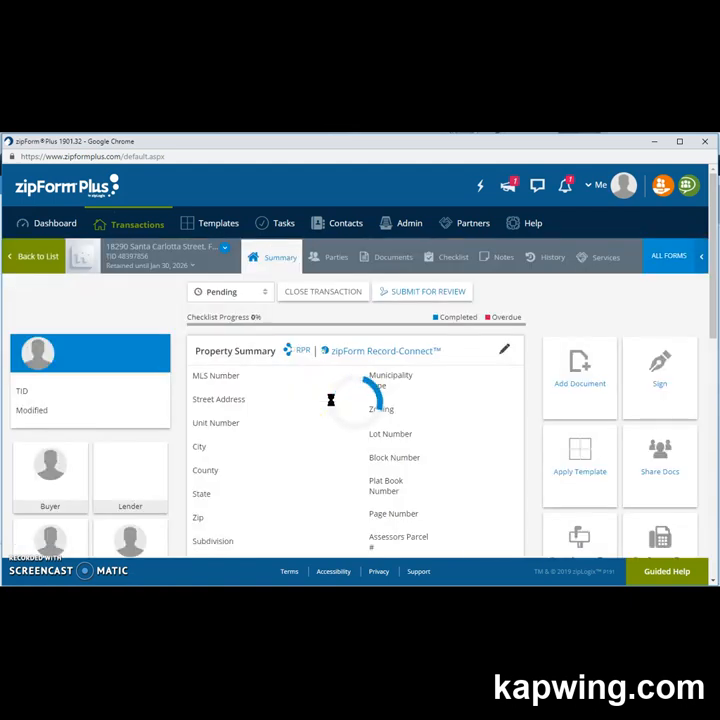
Show the Checklist and scroll to the four Not started Closing Package tasks.
click(453, 262)
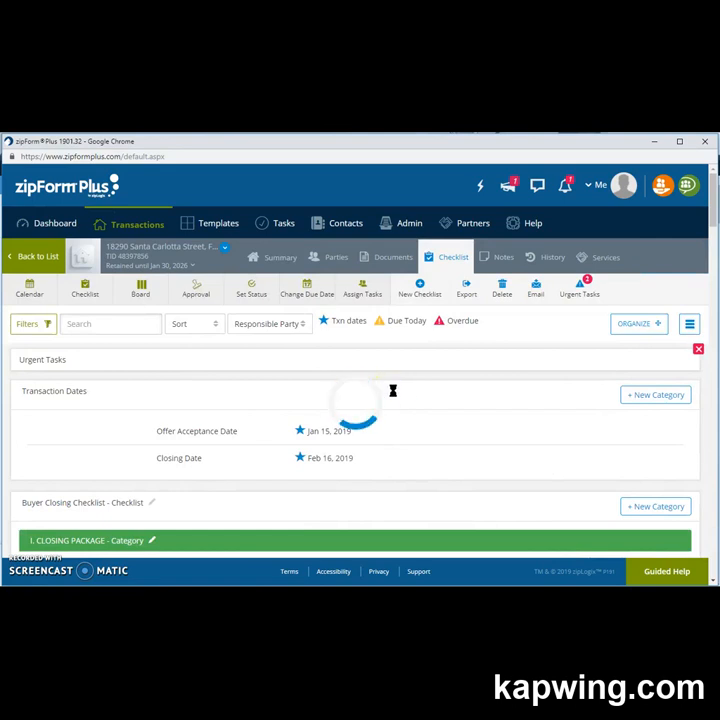
scroll(393, 390, down, 1)
scroll(393, 396, down, 3)
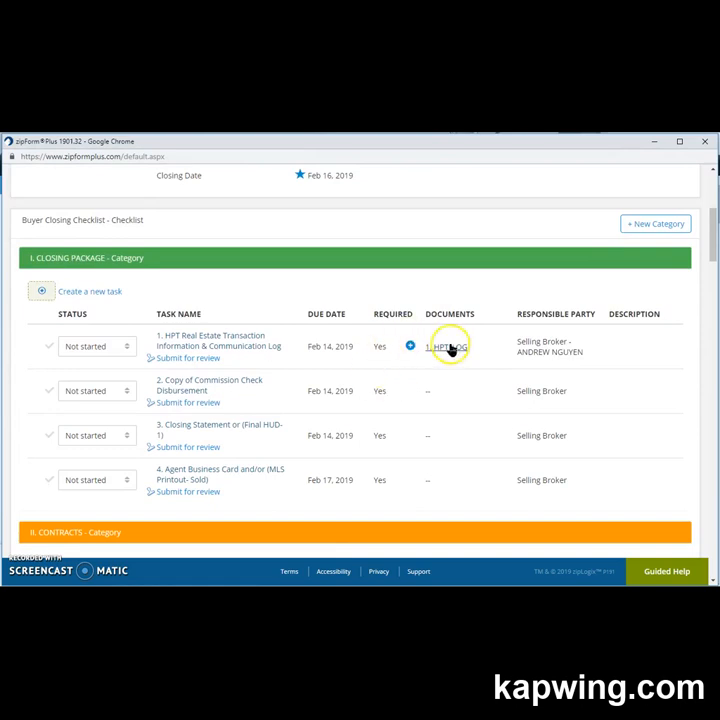
Submit the HPT Information & Communication Log task with the Needs Review stamp and save it.
click(195, 359)
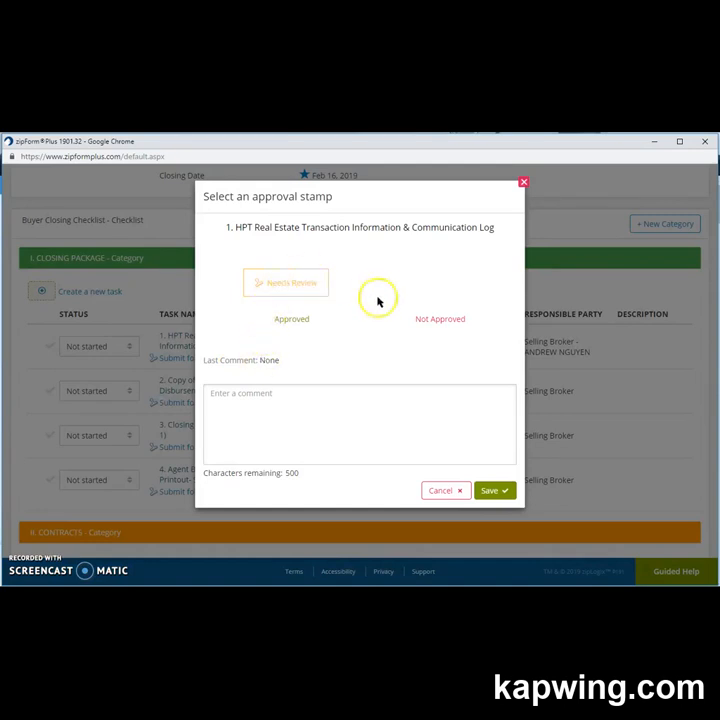
click(491, 490)
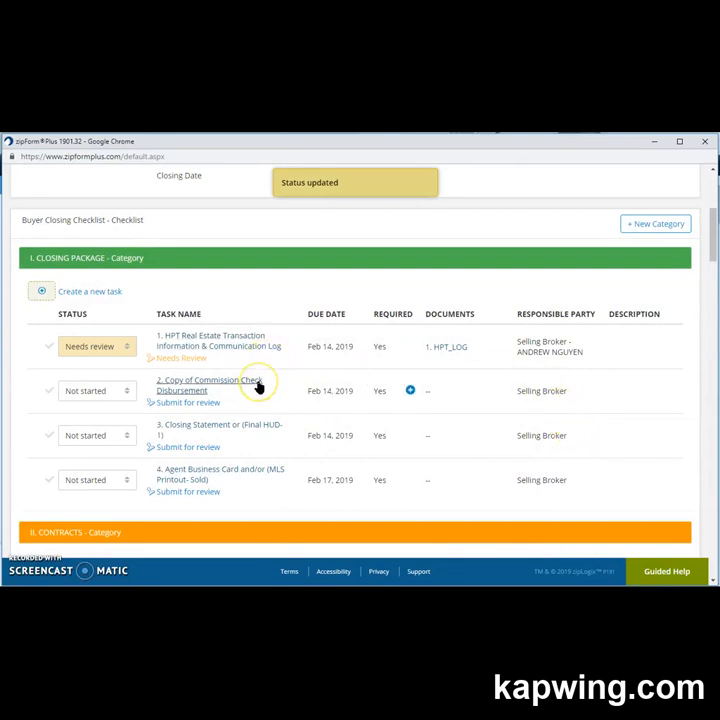
scroll(423, 478, down, 3)
scroll(423, 481, down, 3)
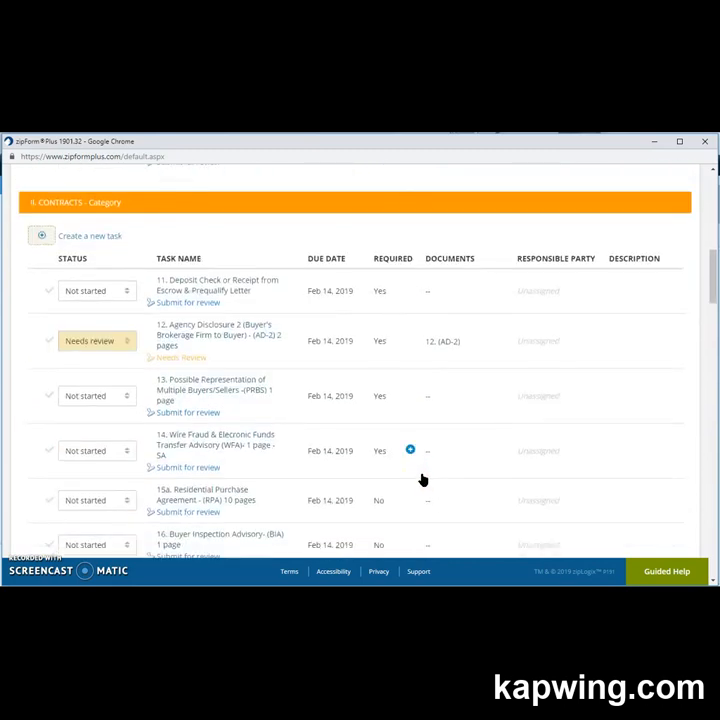
scroll(423, 479, down, 1)
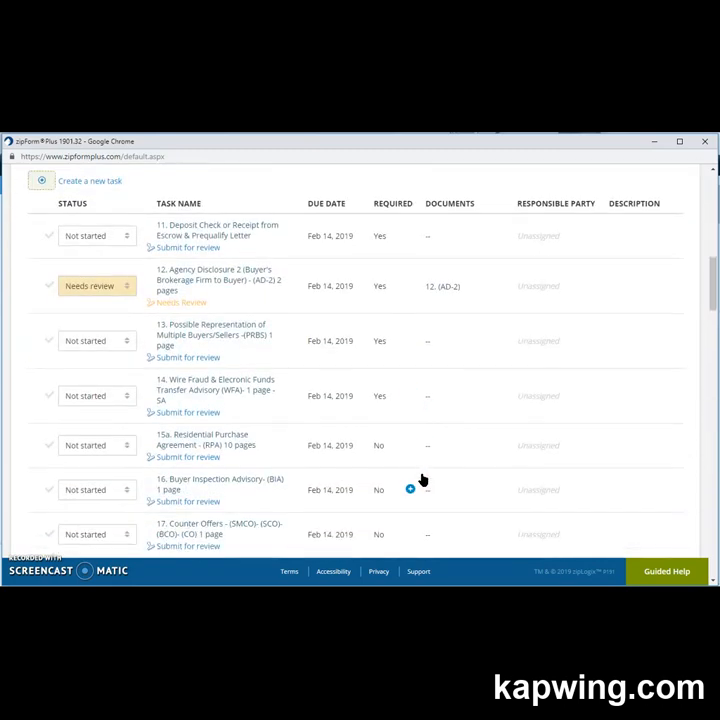
scroll(423, 480, up, 3)
scroll(423, 479, up, 4)
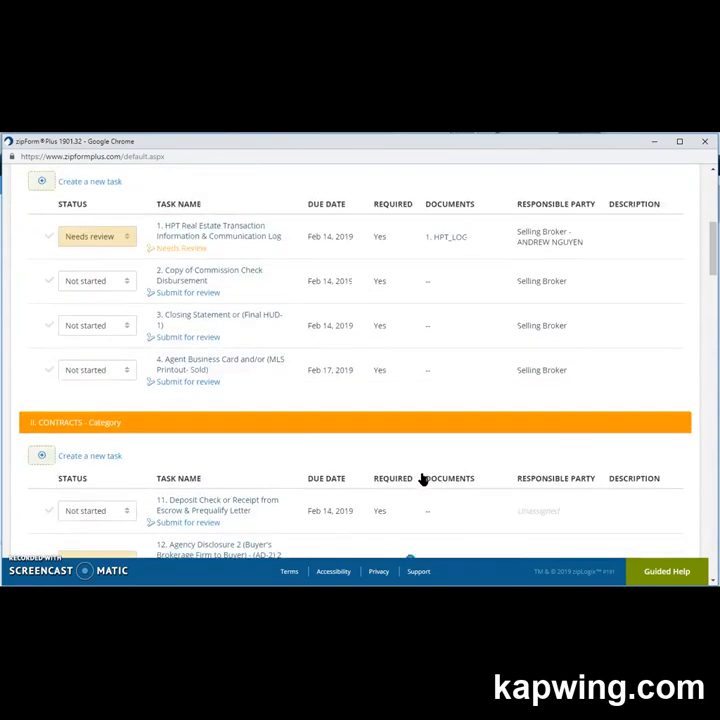
mouse_move(423, 480)
scroll(421, 479, up, 5)
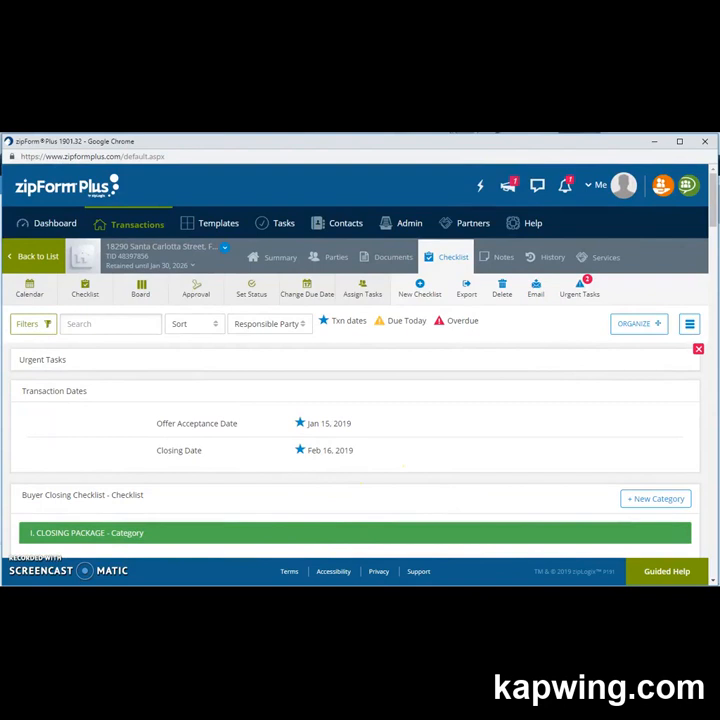
drag(575, 232, 719, 244)
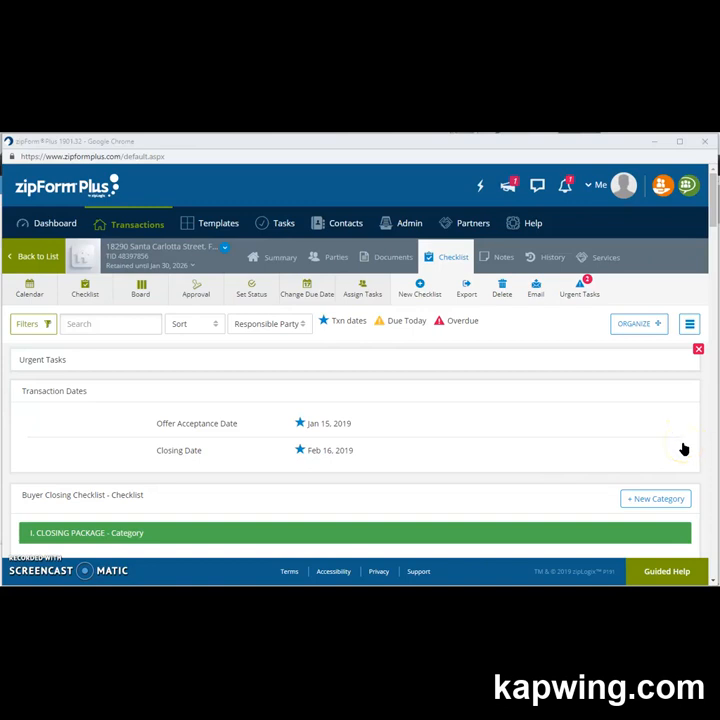
scroll(684, 449, down, 1)
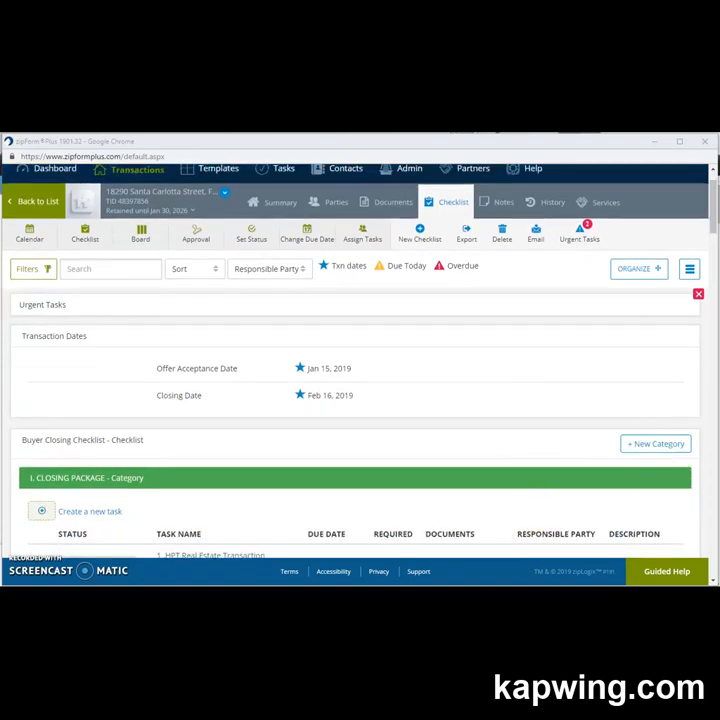